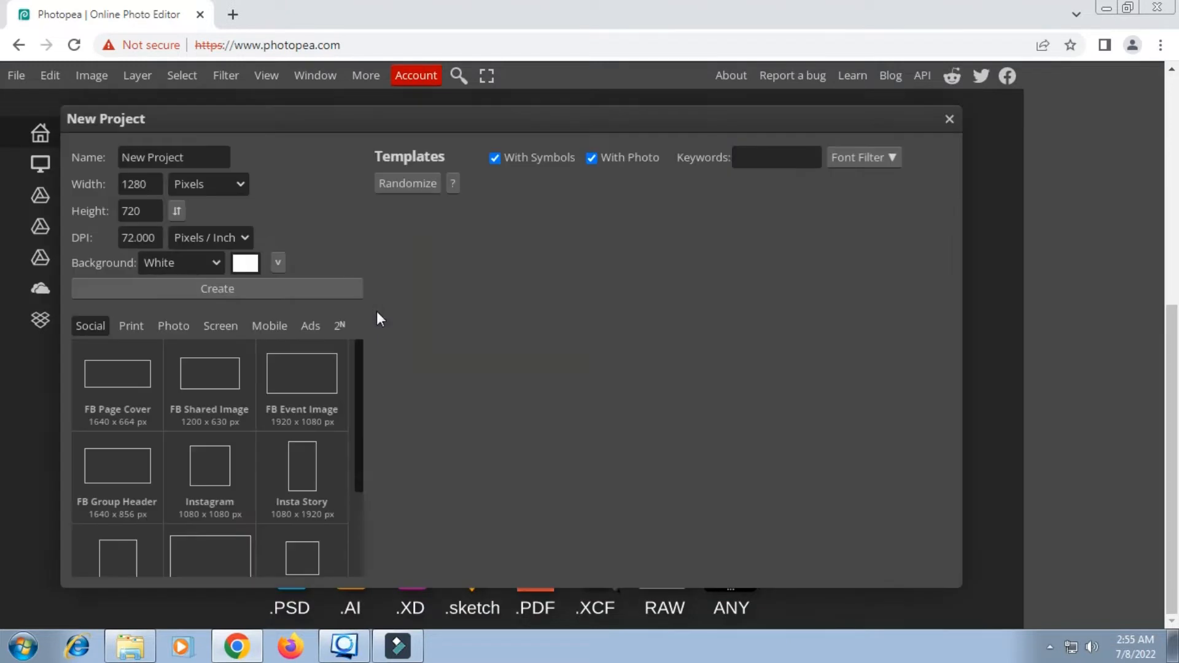
Step: Create a new 2560 x 1440 pixel project with a white background
left_click(215, 552)
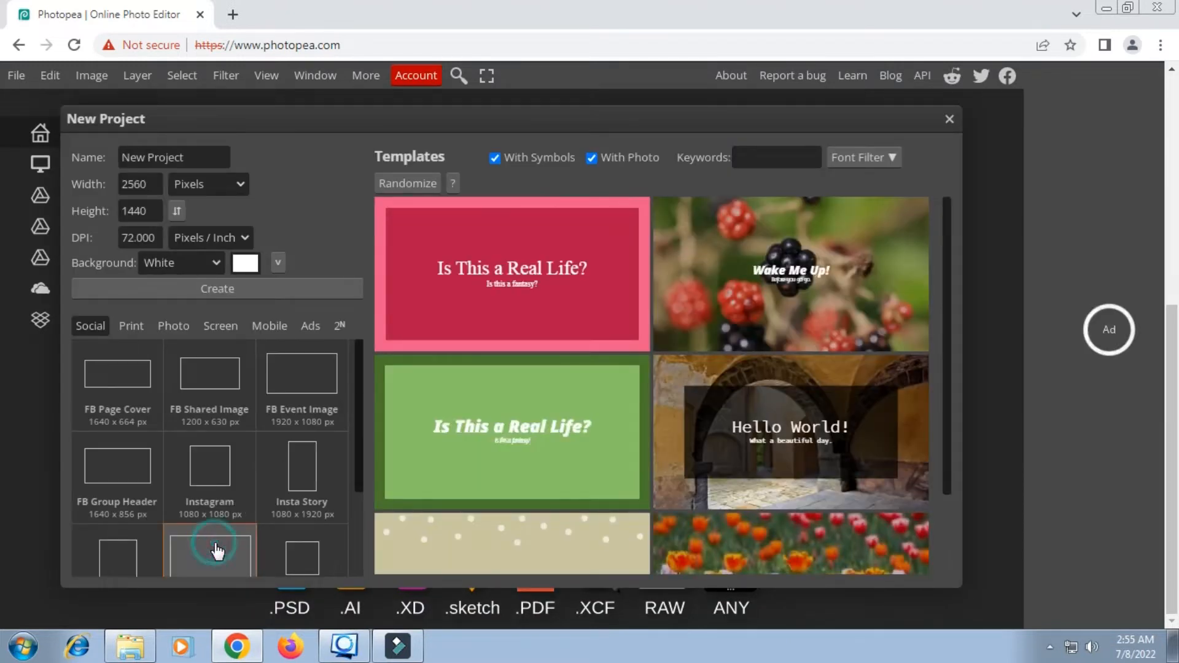
left_click(246, 292)
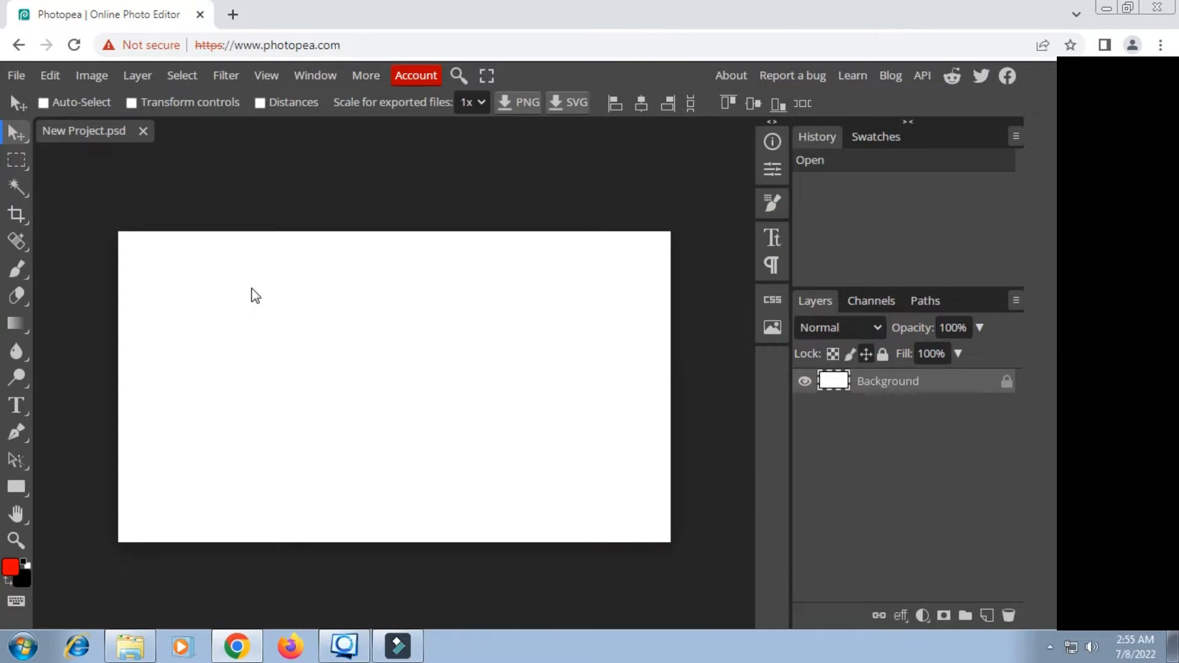
Step: Place the meteors-rain-5k-zz picture from the Pictures library into the project
left_click(128, 643)
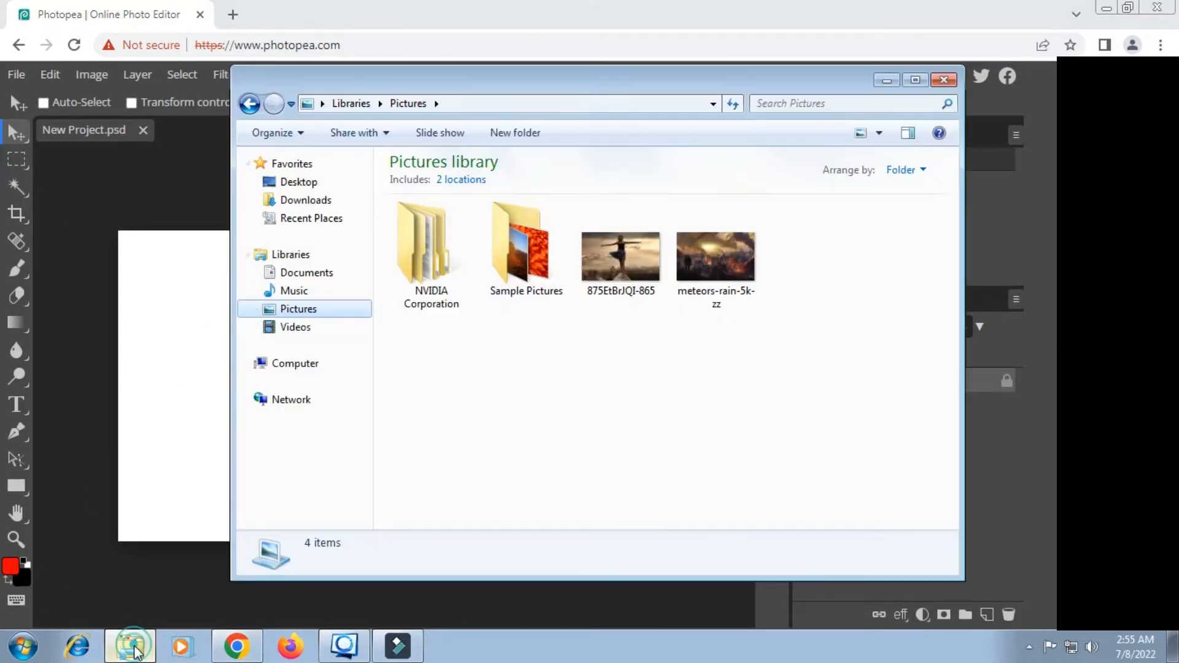
left_click(701, 275)
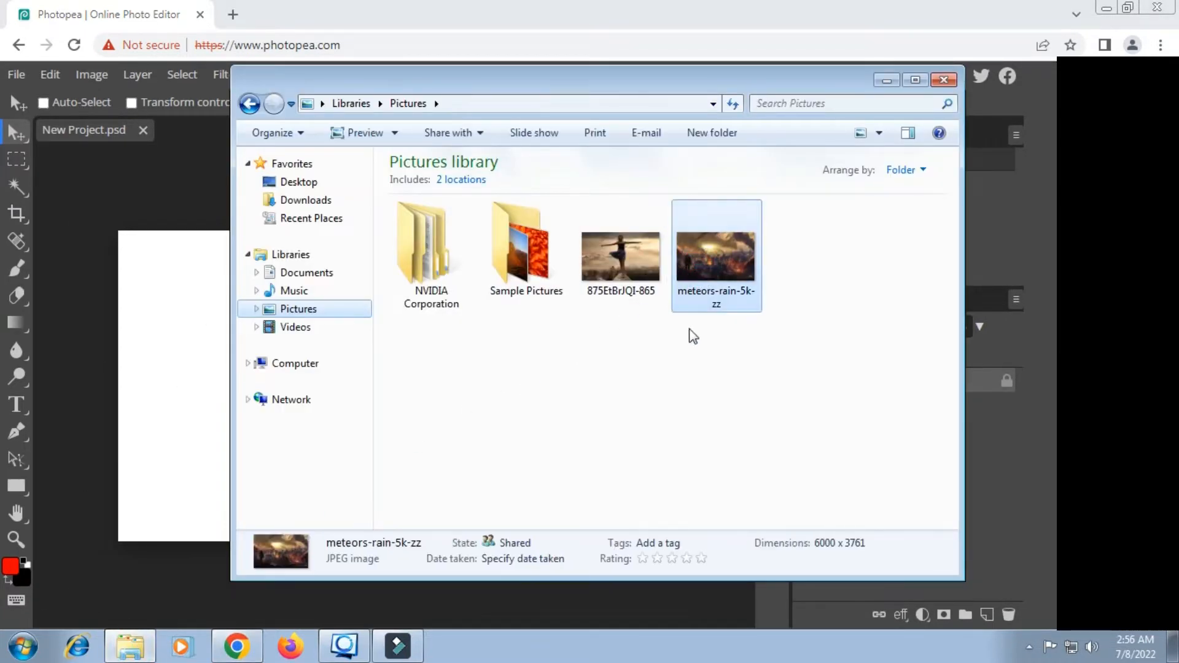
left_click_drag(220, 427, 185, 430)
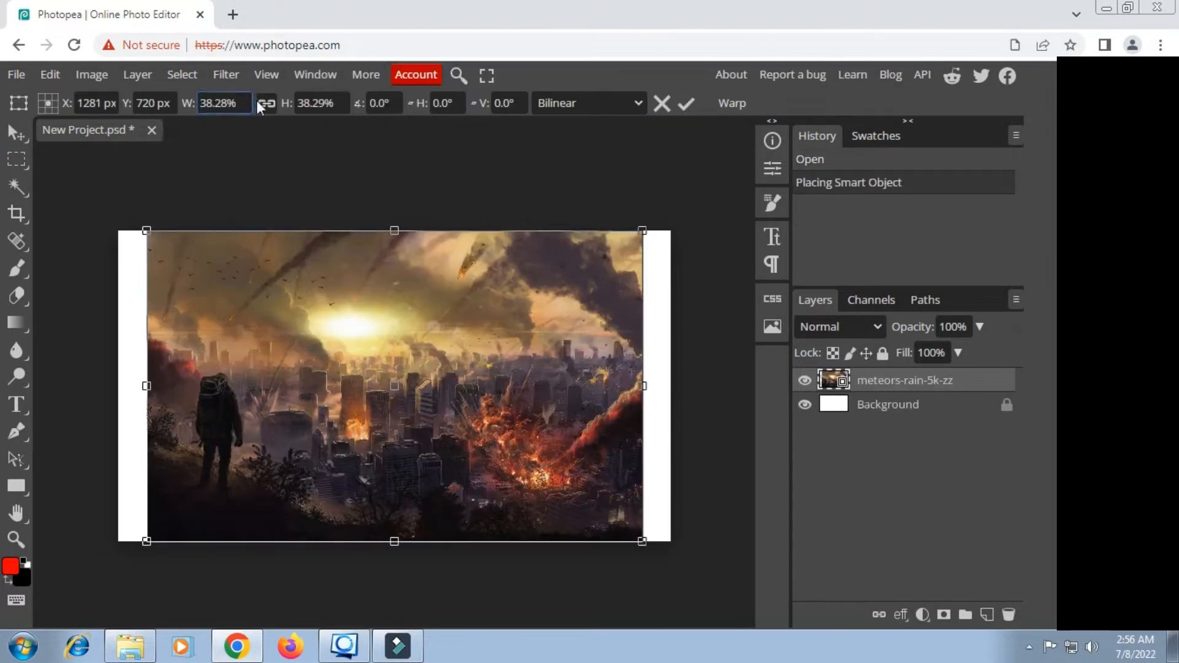
Step: Scale the burning city picture to 53% proportionally and shift it up and left until the backpacker is off the canvas
left_click_drag(194, 106, 204, 108)
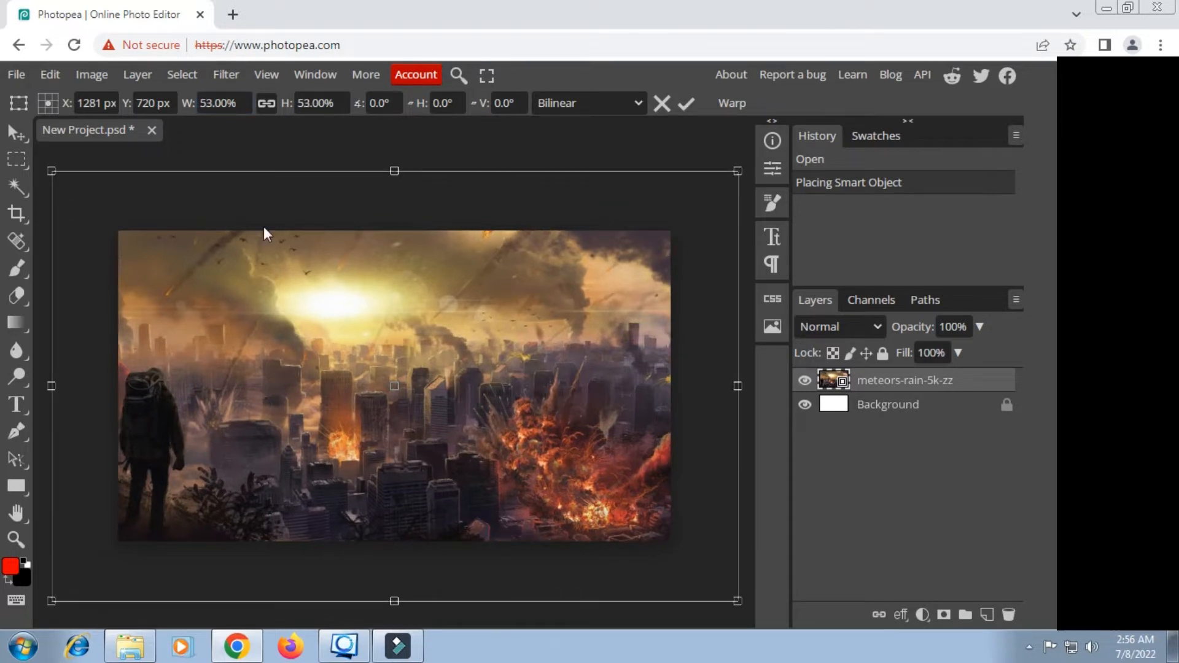
left_click(686, 117)
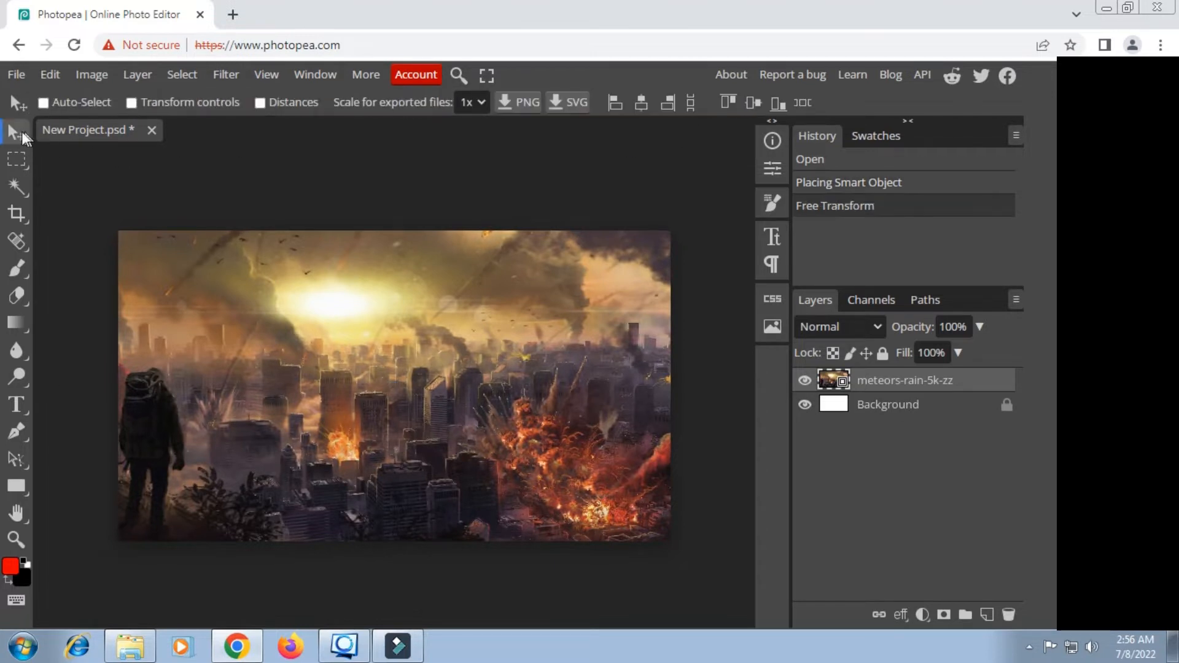
left_click_drag(496, 382, 483, 363)
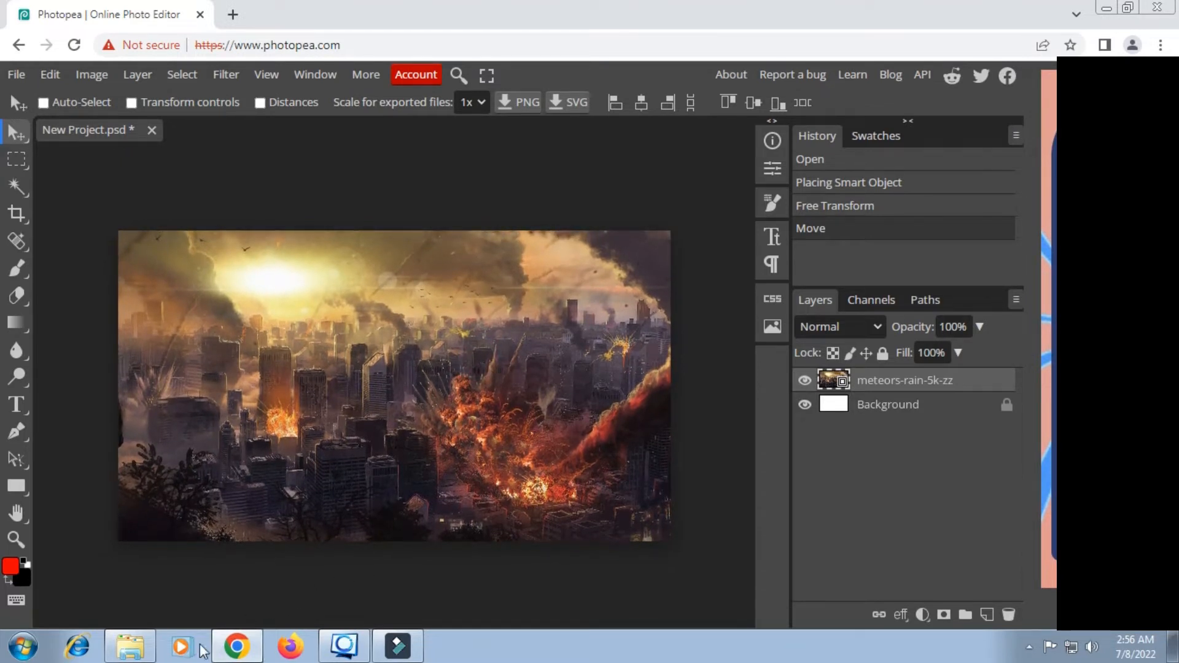
Step: Place the 875EtBrJQI-865 picture from the Pictures library at its original size and rasterize its layer
left_click(131, 654)
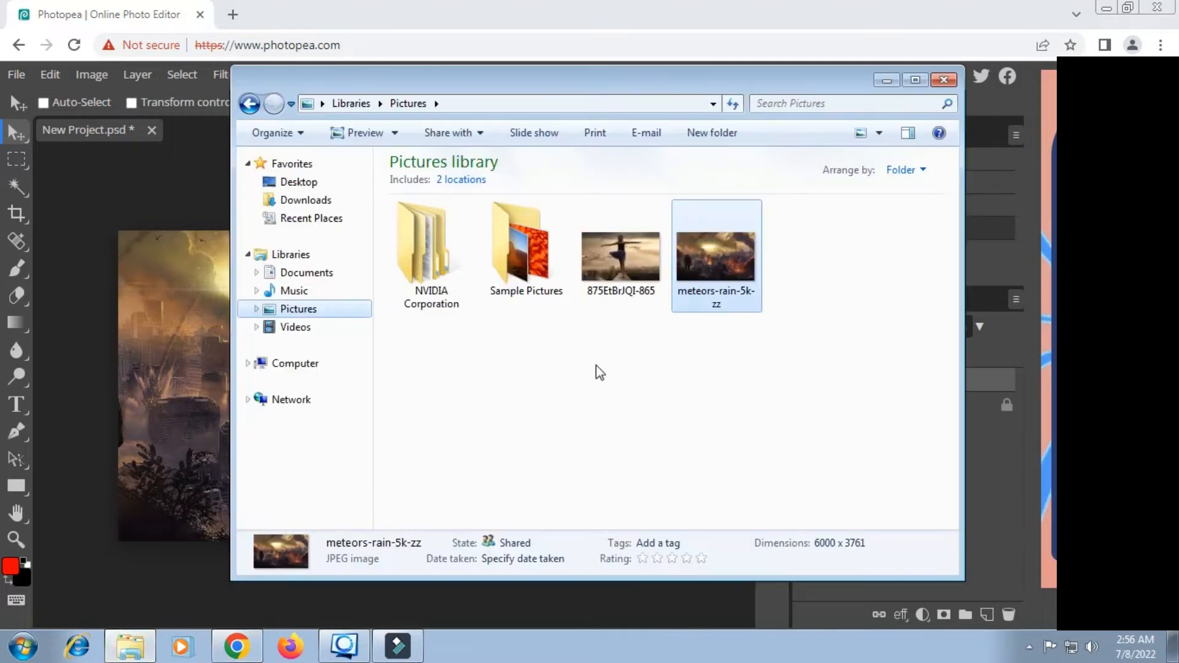
left_click(624, 270)
left_click_drag(625, 217, 204, 408)
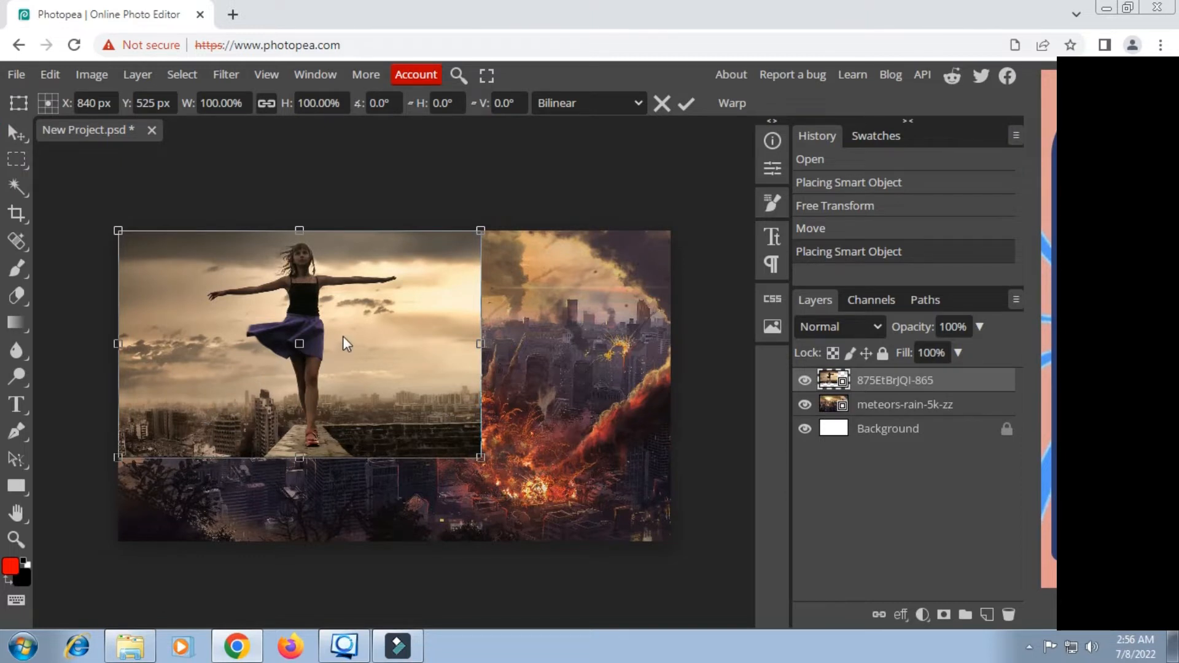
left_click(685, 103)
right_click(875, 388)
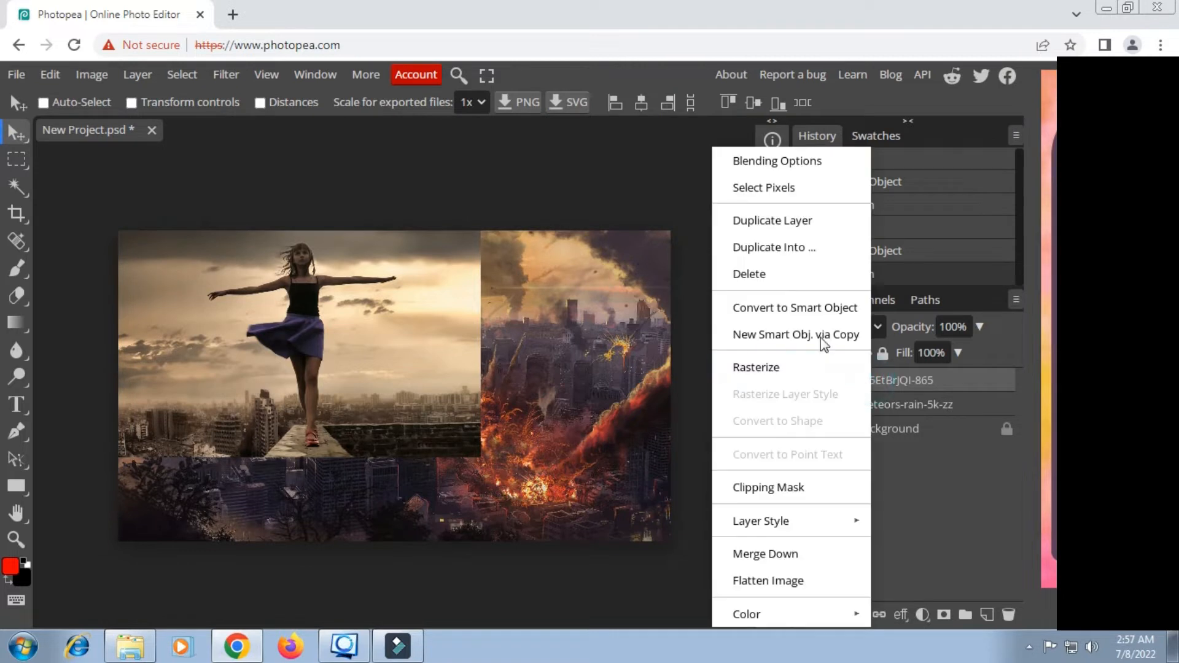
left_click(733, 371)
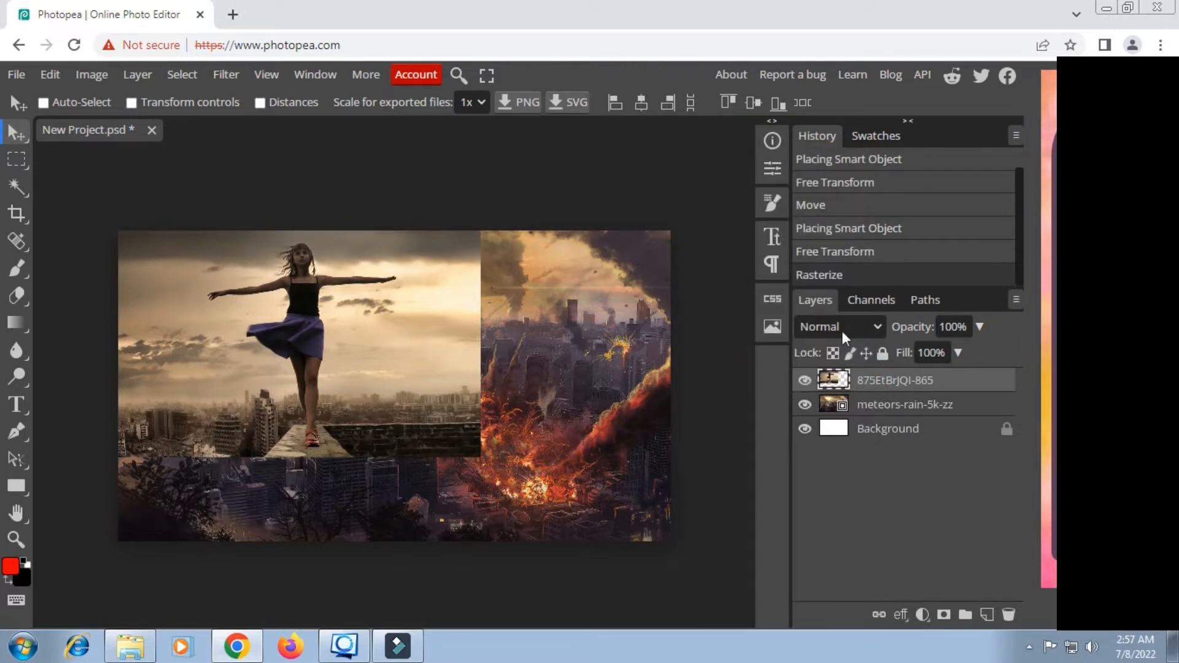
Step: Apply Auto Tone, Auto Contrast and Auto Color to the layer with the girl
left_click(862, 136)
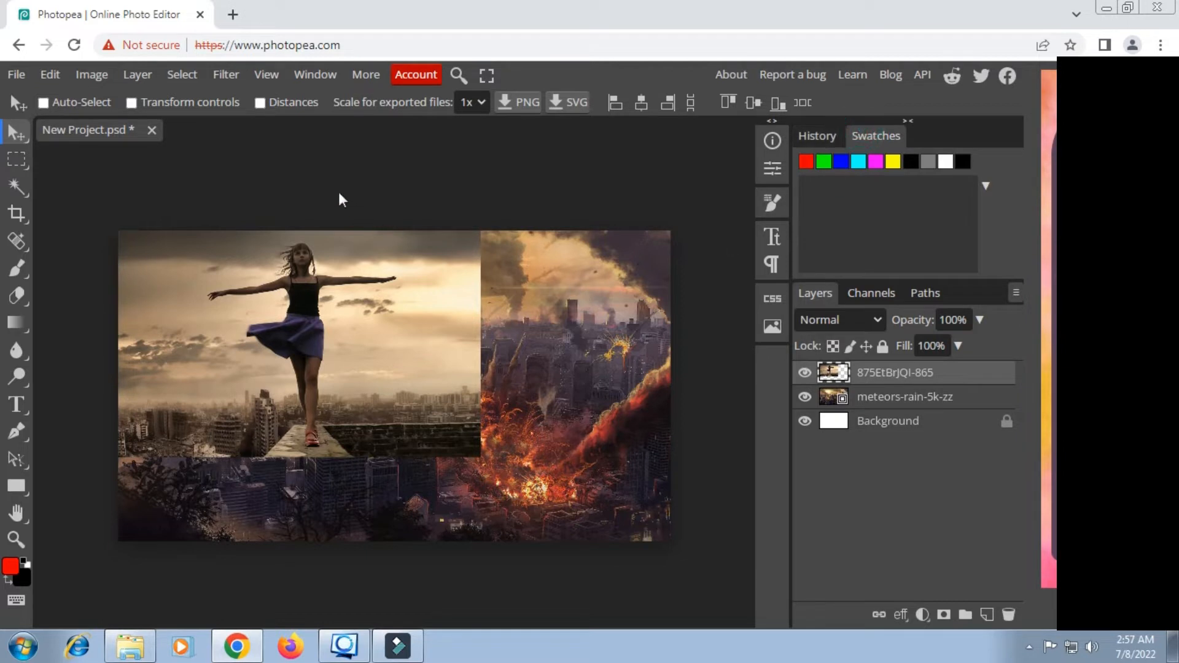
left_click(94, 79)
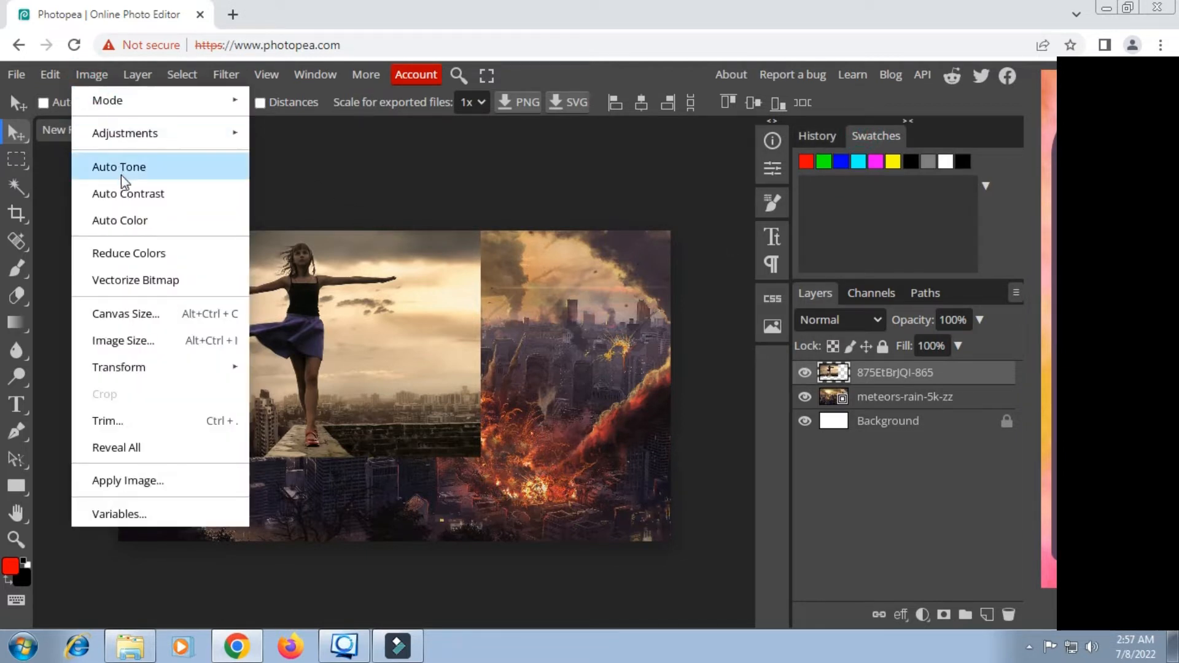
left_click(121, 173)
left_click(100, 75)
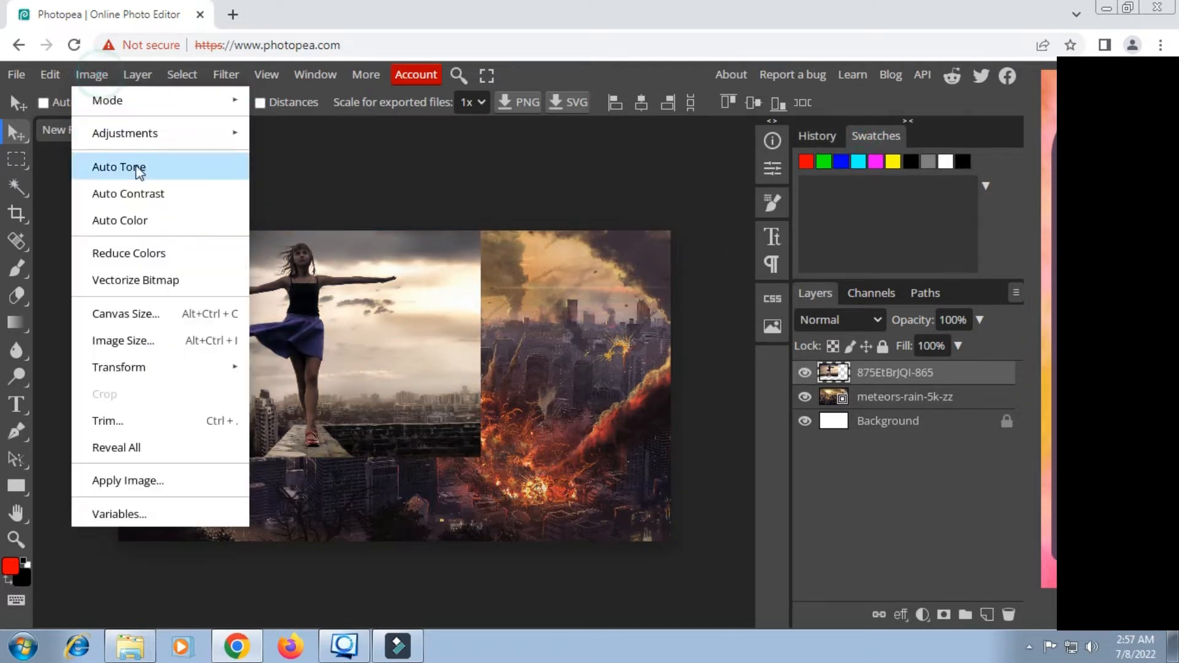
left_click(130, 190)
left_click(92, 76)
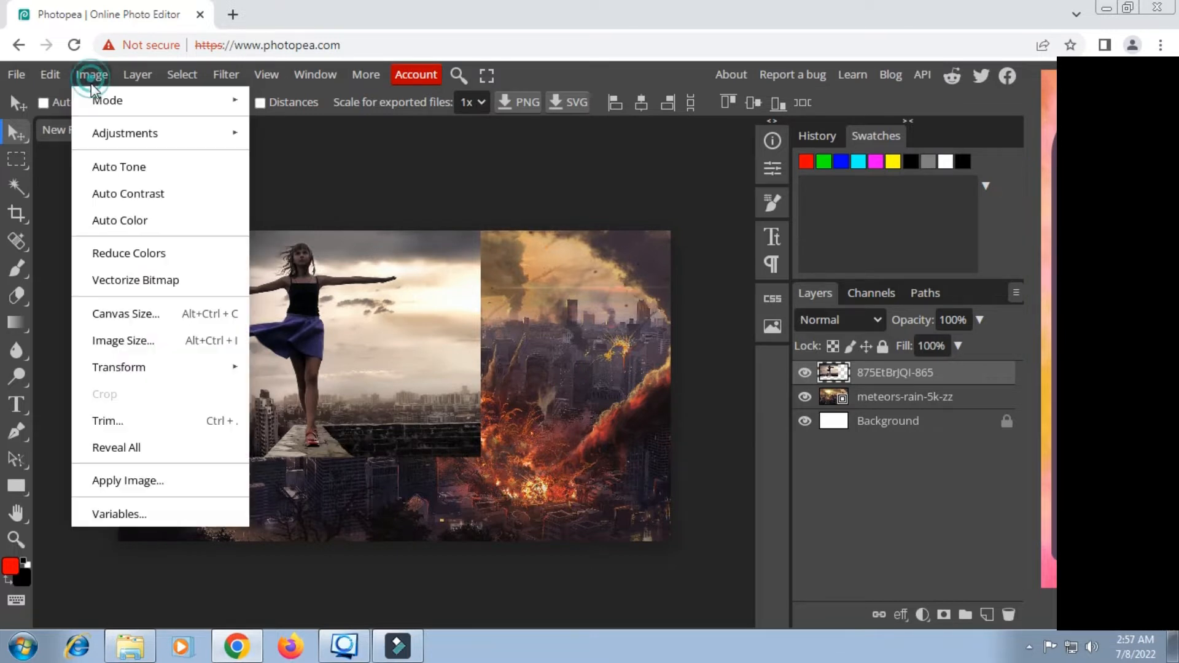
left_click(126, 222)
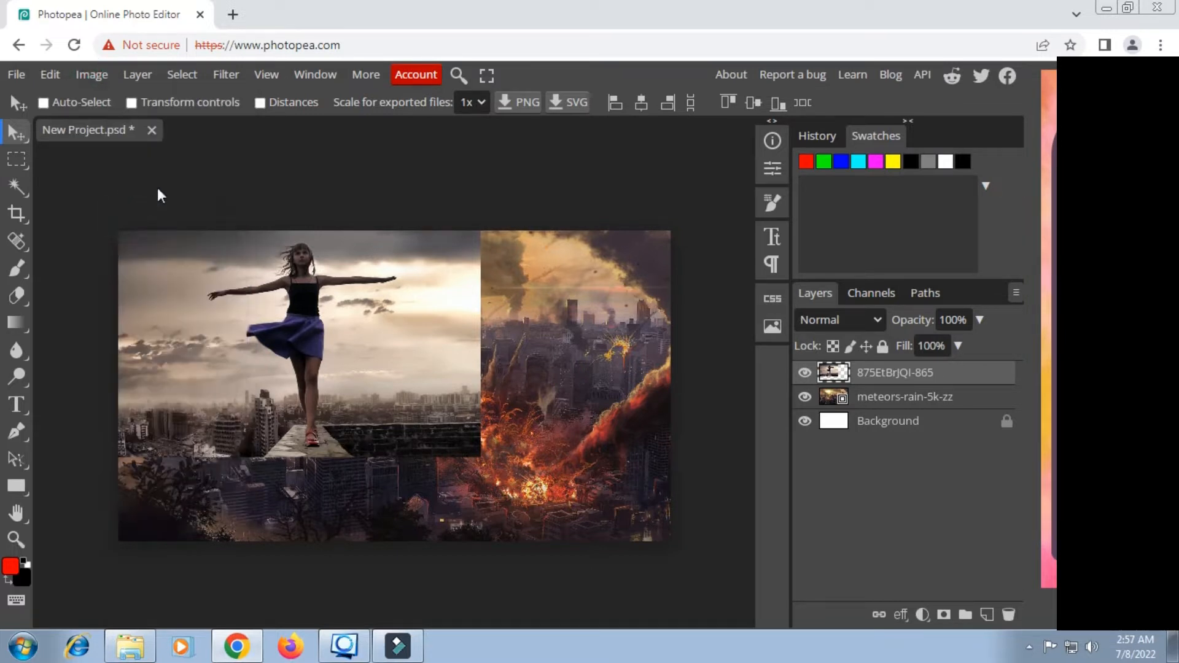
Step: Start Magic Cut on the girl's layer and erase the stray foreground marks from the sky beside her torso
left_click(183, 75)
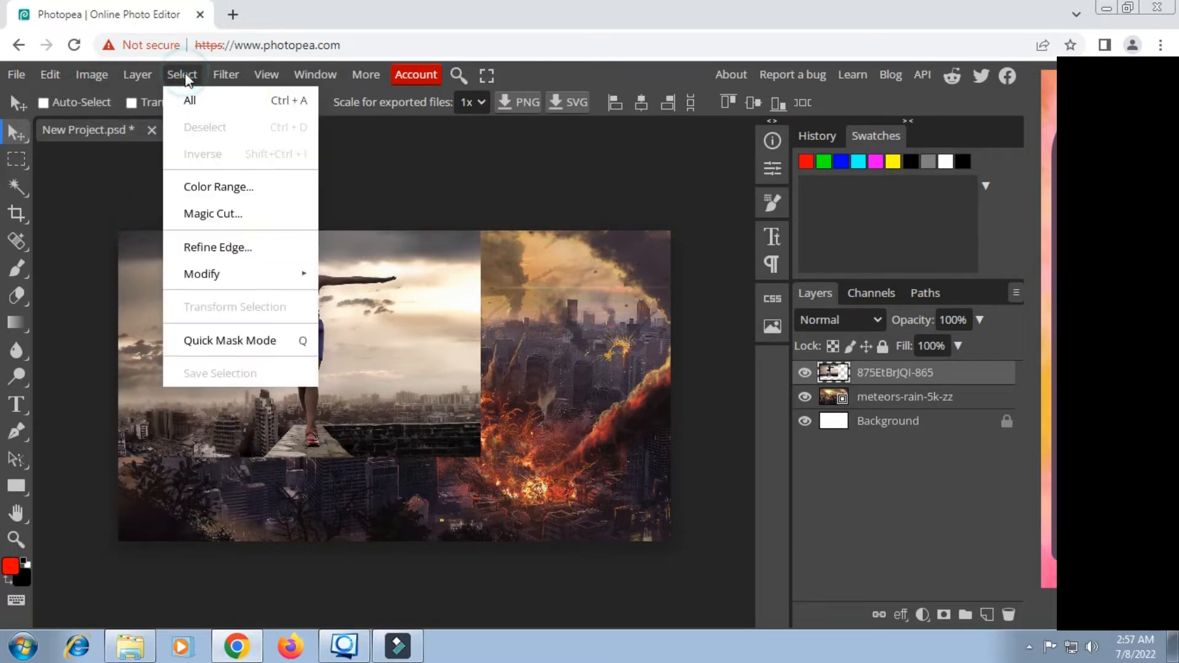
left_click(228, 217)
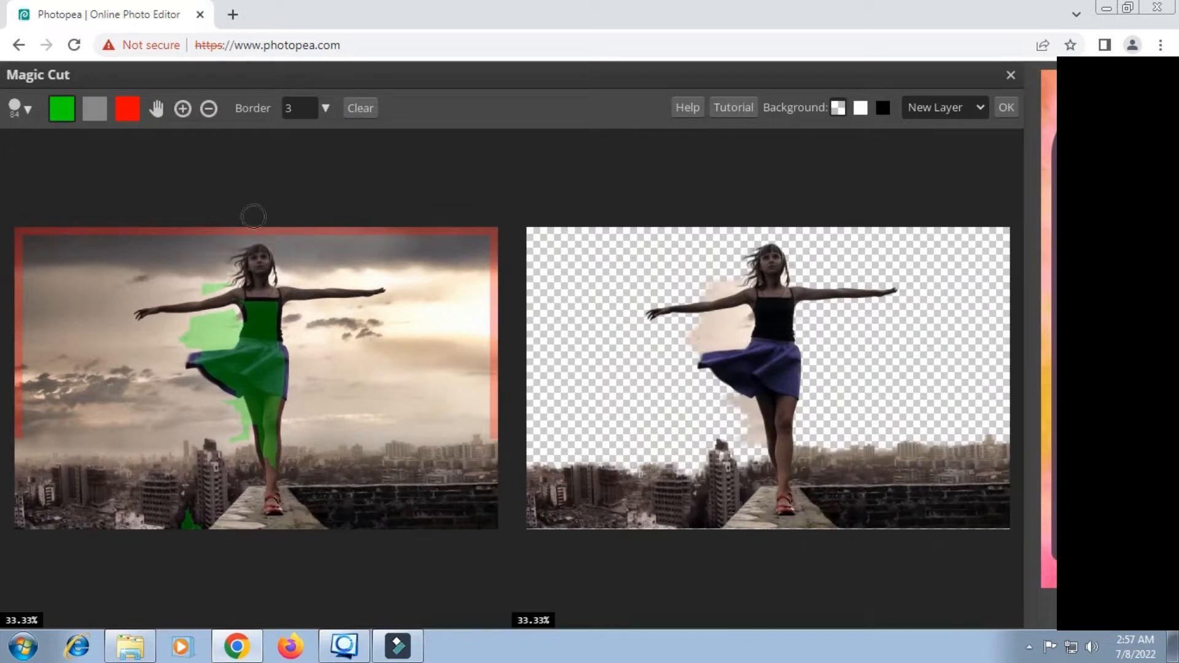
scroll(252, 349, "up", 2)
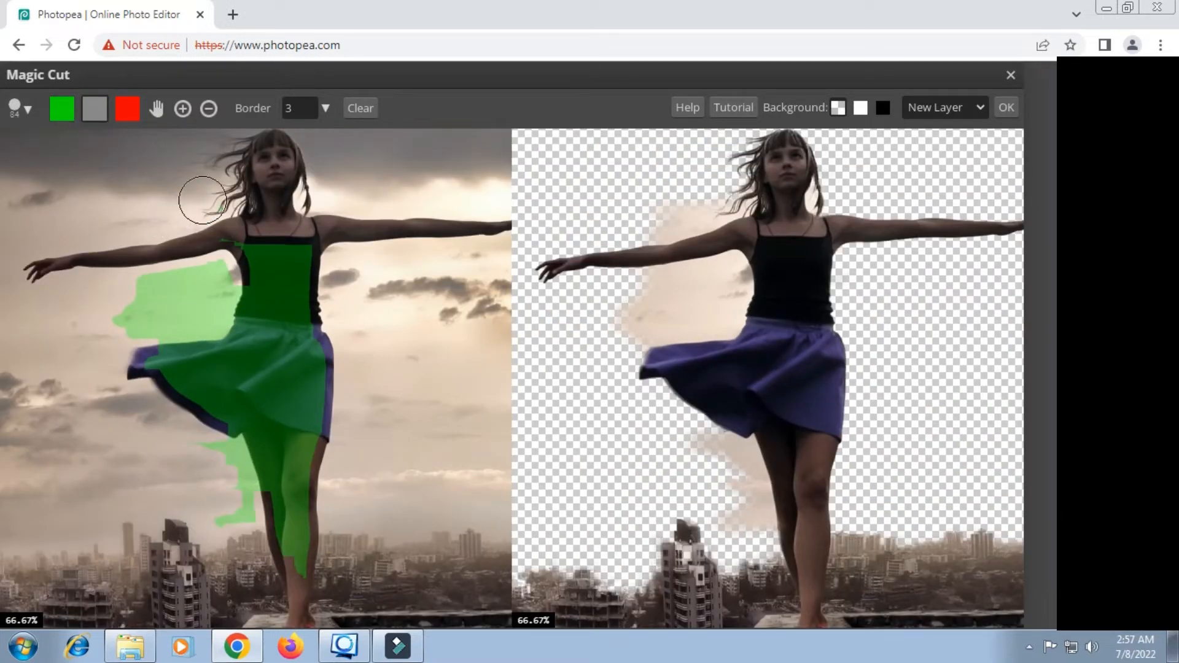
mouse_move(150, 332)
left_mouse_down()
mouse_move(152, 288)
mouse_move(197, 284)
left_mouse_up()
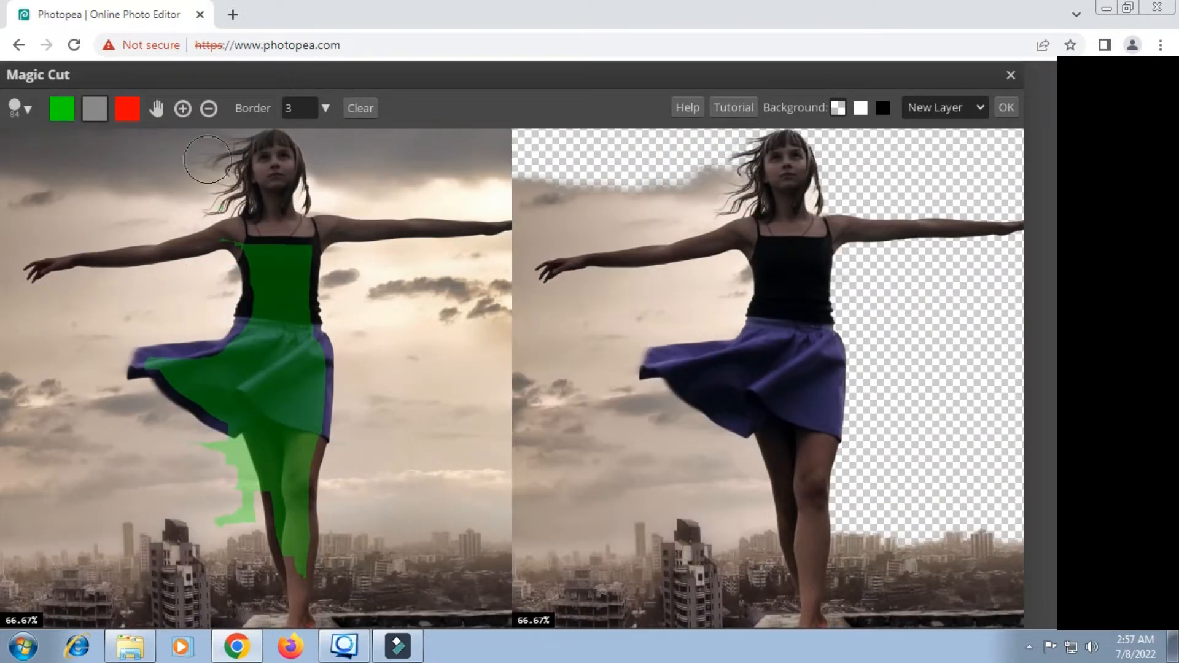
Step: Mark the girl's face, hair and neck as foreground with a 31 px brush
left_click(28, 109)
left_click(134, 156)
left_click(173, 246)
left_click(141, 157)
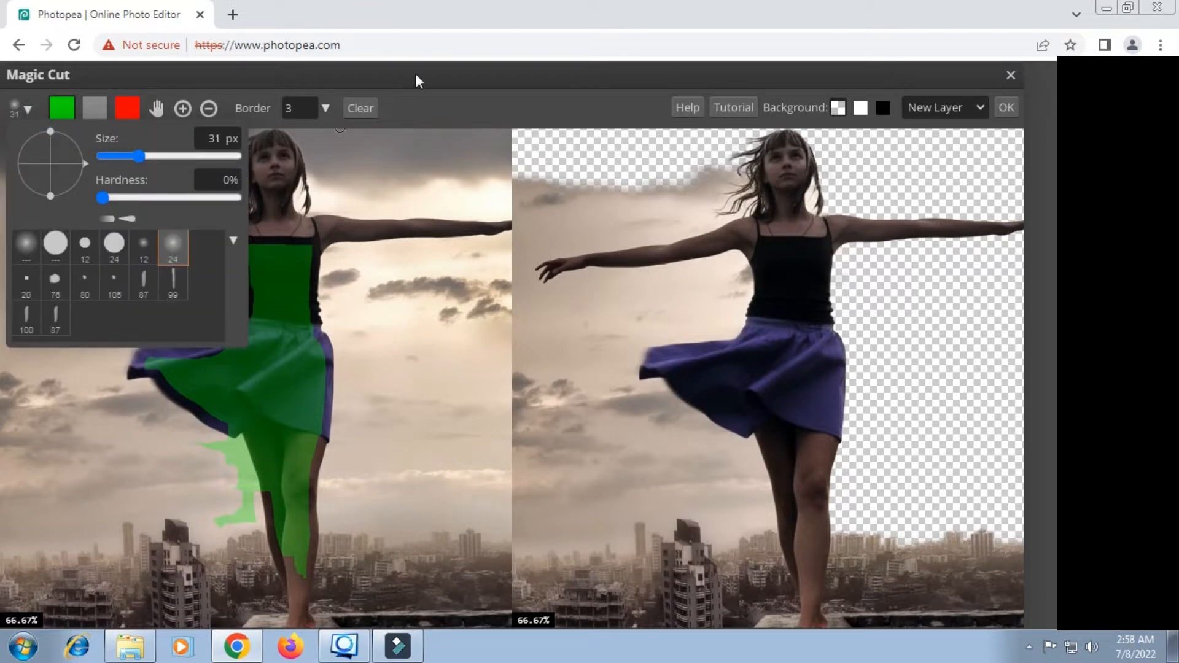
left_click(416, 76)
scroll(254, 267, "up", 2)
left_click_drag(708, 251, 844, 530)
mouse_move(418, 176)
left_mouse_down()
mouse_move(405, 212)
mouse_move(436, 241)
mouse_move(458, 170)
left_mouse_up()
left_click_drag(720, 279, 546, 271)
mouse_move(342, 219)
left_mouse_down()
mouse_move(318, 381)
mouse_move(342, 412)
left_mouse_up()
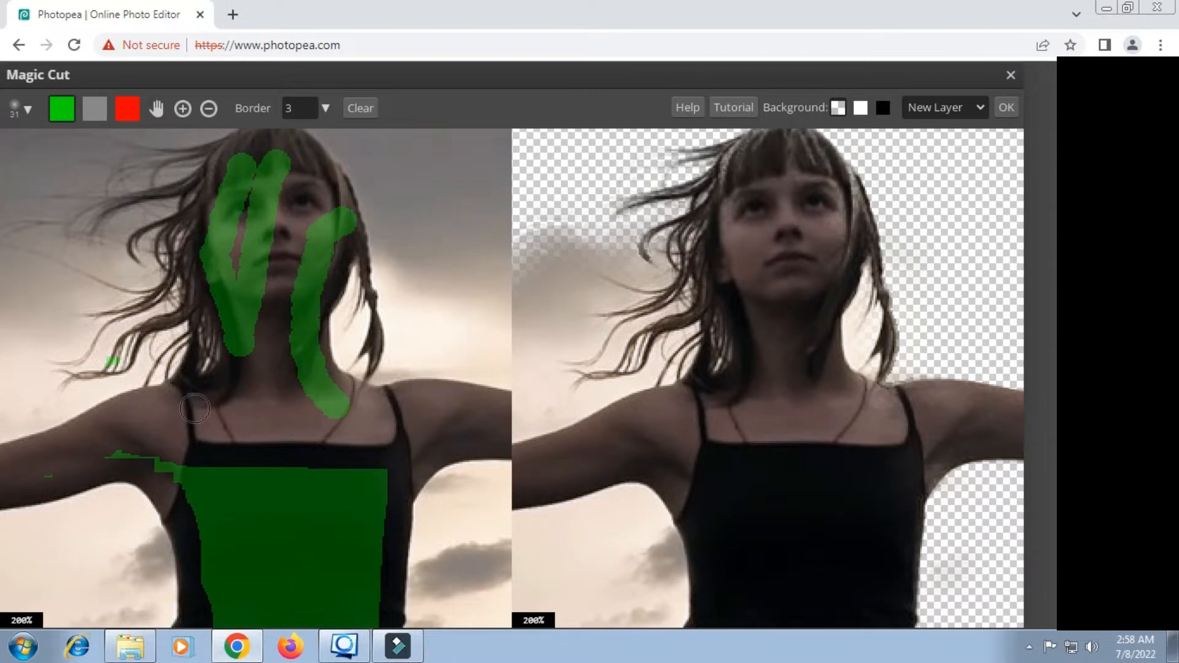
Step: Mark the girl's arm and hand on the windblown-hair side as foreground
left_click_drag(611, 462, 411, 346)
mouse_move(450, 309)
left_mouse_down()
mouse_move(149, 395)
mouse_move(410, 308)
left_mouse_up()
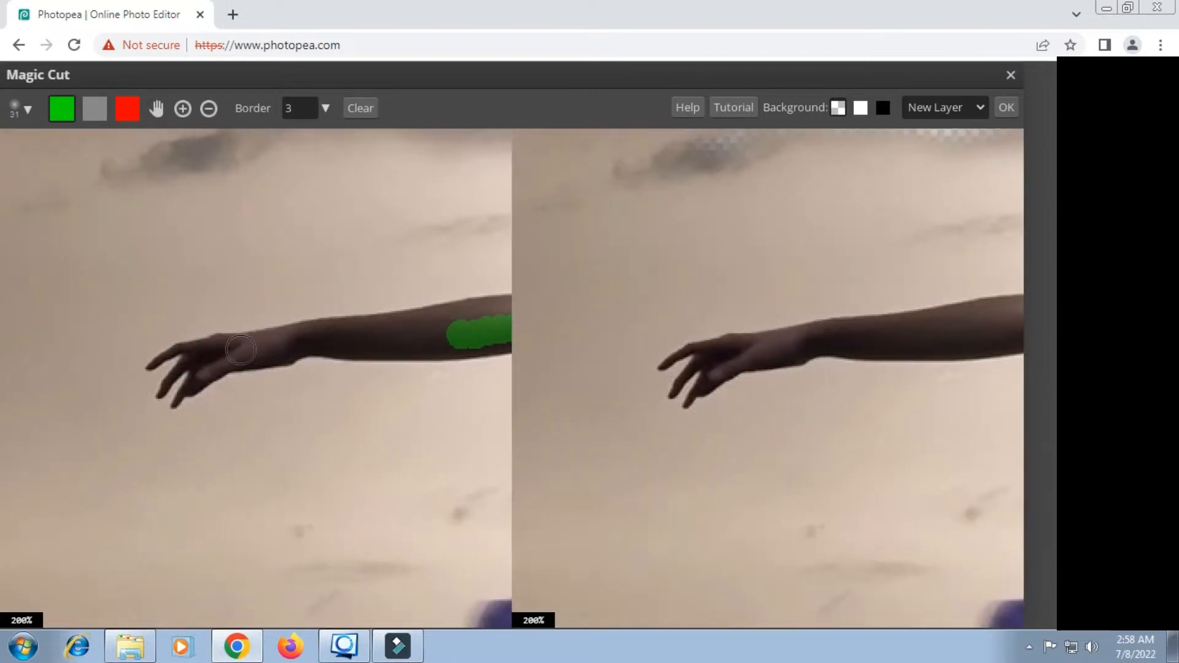
left_click_drag(214, 355, 211, 356)
left_click(340, 337)
Step: Mark the shoulder and the full length of the girl's other arm as foreground
mouse_move(732, 284)
left_mouse_down()
mouse_move(574, 327)
mouse_move(521, 371)
left_mouse_up()
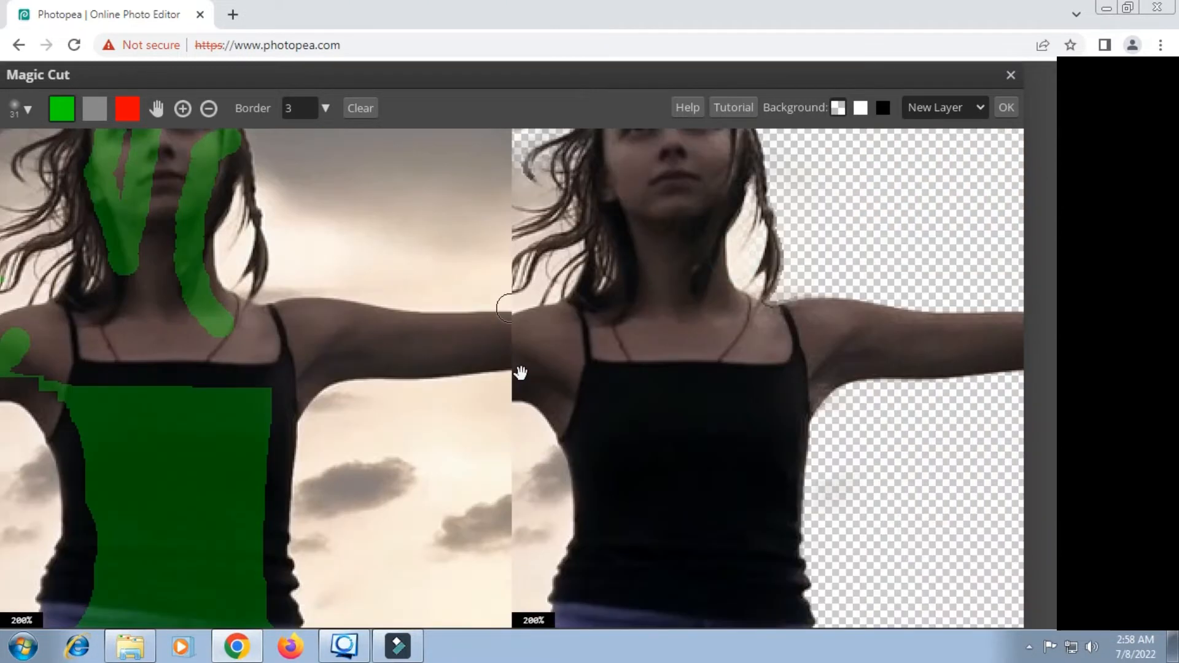
left_click_drag(153, 339, 475, 343)
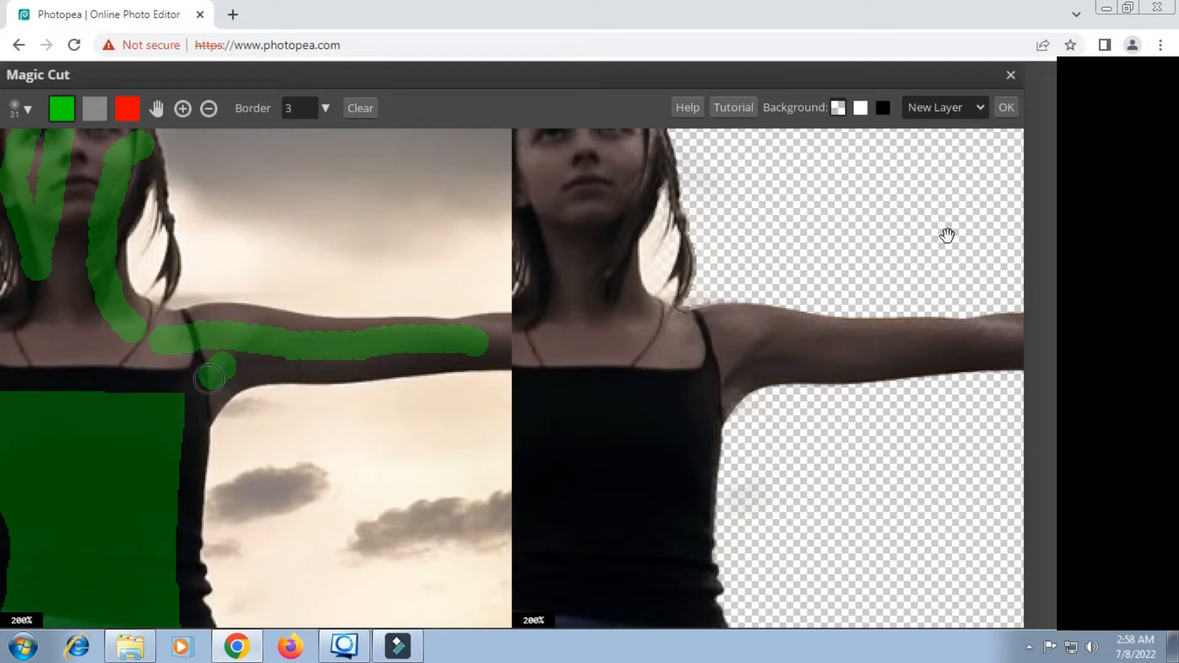
left_click_drag(947, 231, 594, 262)
left_click_drag(226, 372, 253, 374)
left_click(372, 374)
Step: Mark the girl's lower leg, foot and the adjoining edge of the wall as foreground
left_click_drag(547, 365, 784, 426)
scroll(196, 385, "down", 1)
left_click_drag(849, 524, 793, 287)
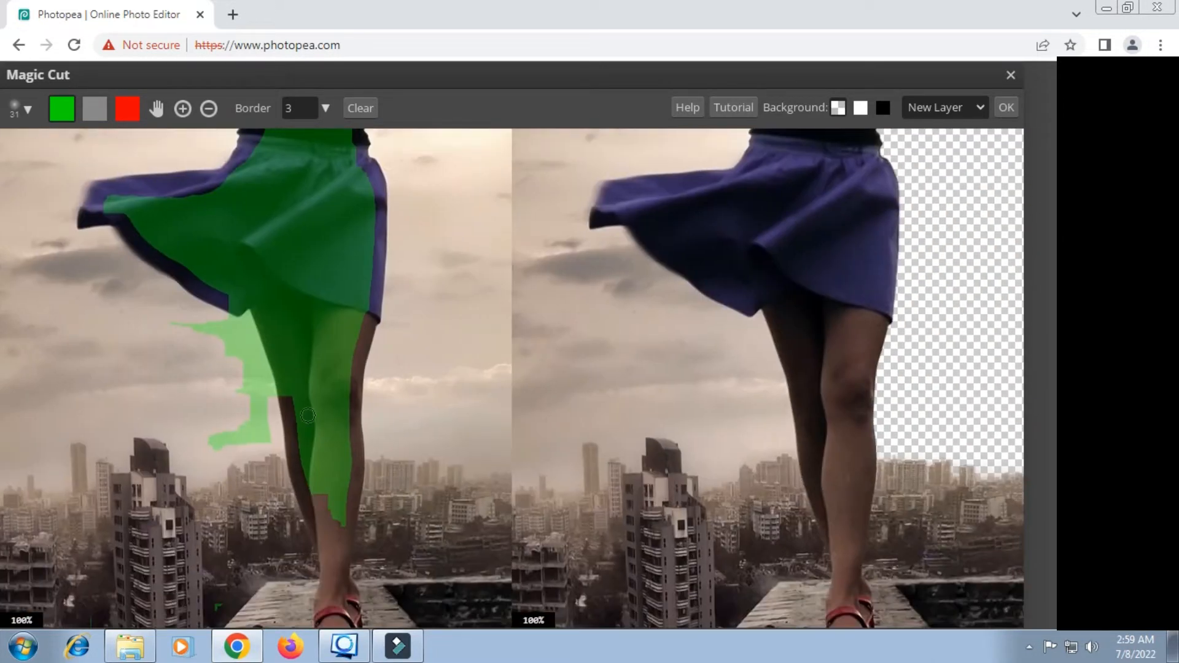
mouse_move(336, 519)
left_mouse_down()
mouse_move(331, 618)
mouse_move(302, 429)
mouse_move(321, 590)
mouse_move(421, 600)
left_mouse_up()
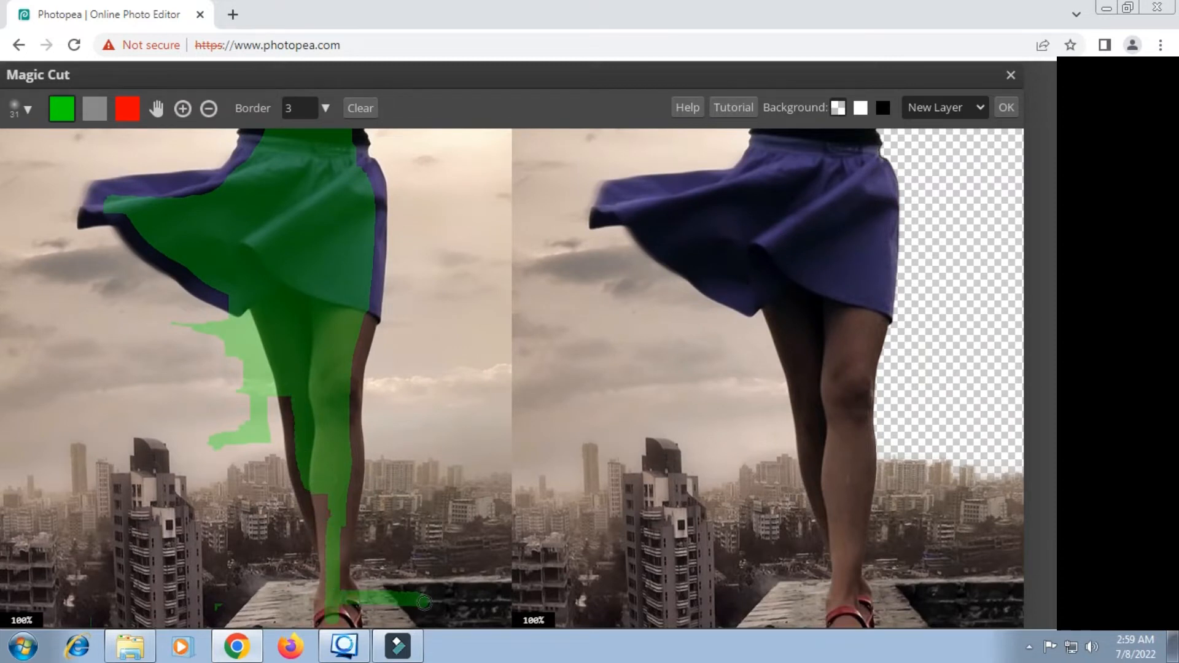
Step: Enlarge the brush to 91 px and erase the stray foreground marks from the sky beside the girl's legs
left_click(24, 109)
left_click_drag(158, 157, 158, 161)
left_click(95, 109)
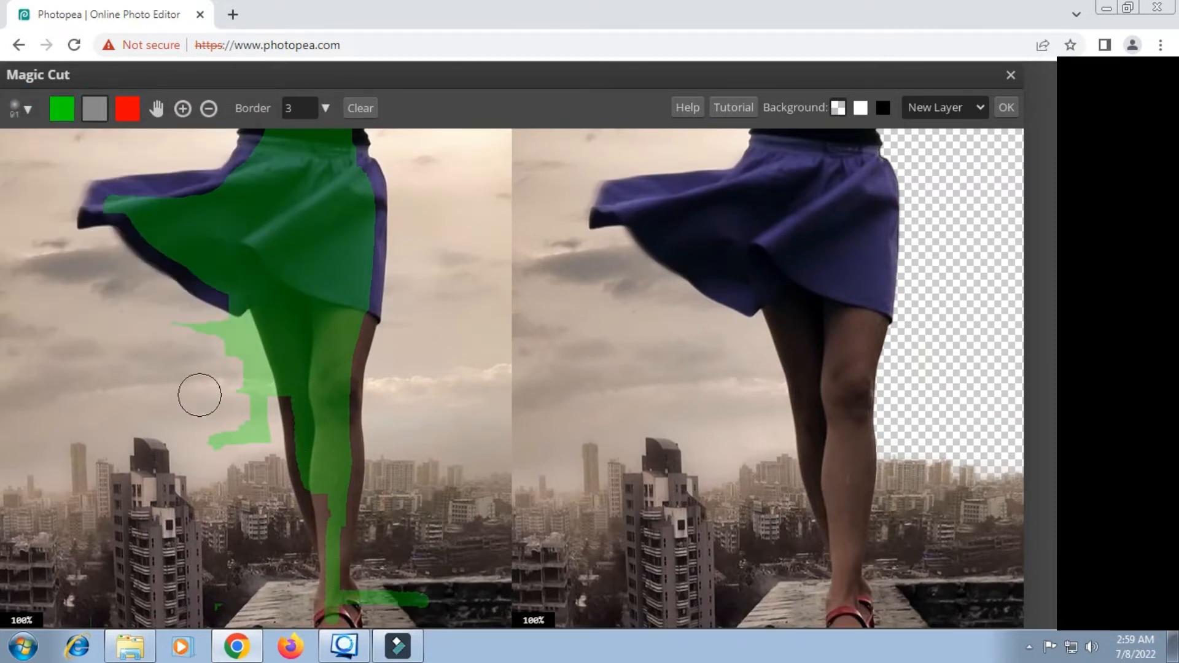
mouse_move(212, 333)
left_mouse_down()
mouse_move(241, 324)
mouse_move(248, 425)
mouse_move(223, 434)
left_mouse_up()
left_click_drag(269, 381, 246, 427)
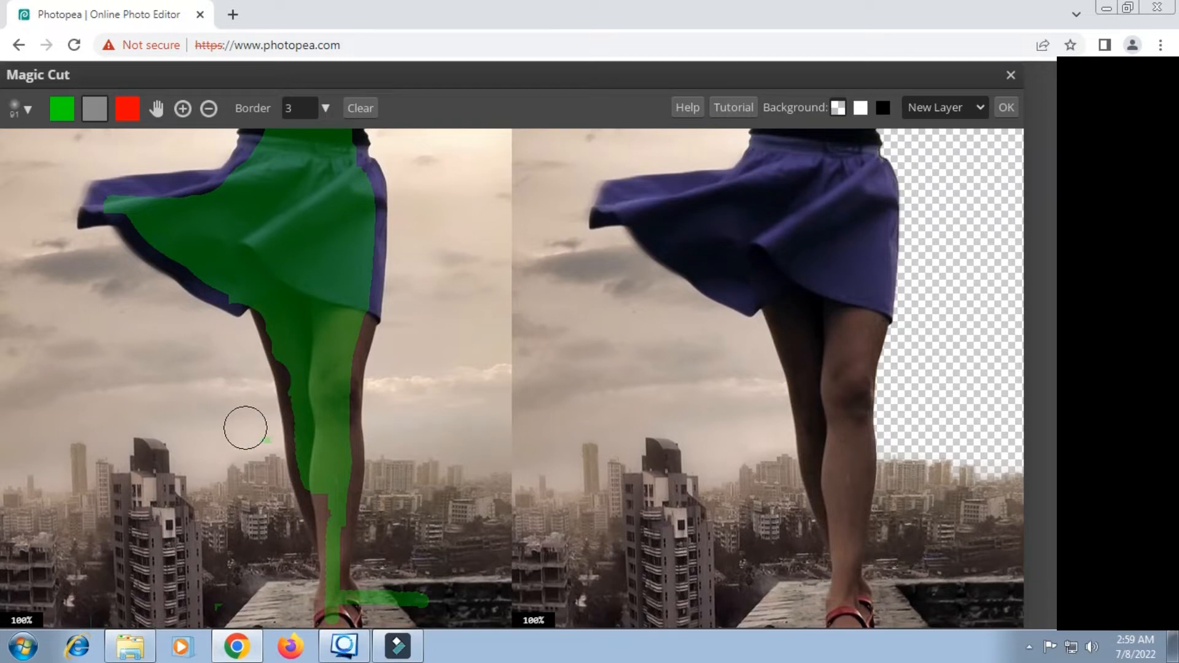
Step: Mark the sky and city buildings on both sides of the girl's legs as background
mouse_move(582, 275)
left_mouse_down()
mouse_move(892, 239)
mouse_move(829, 75)
left_mouse_up()
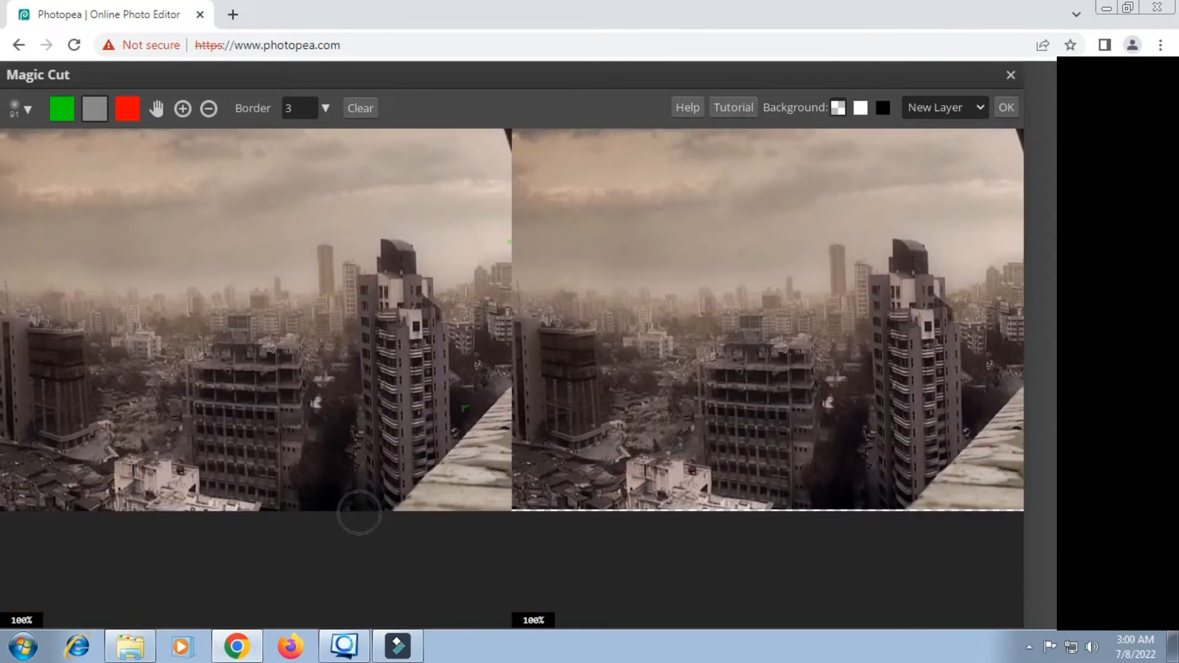
scroll(358, 508, "down", 3)
left_click(127, 109)
mouse_move(309, 273)
left_mouse_down()
mouse_move(206, 418)
mouse_move(100, 181)
left_mouse_up()
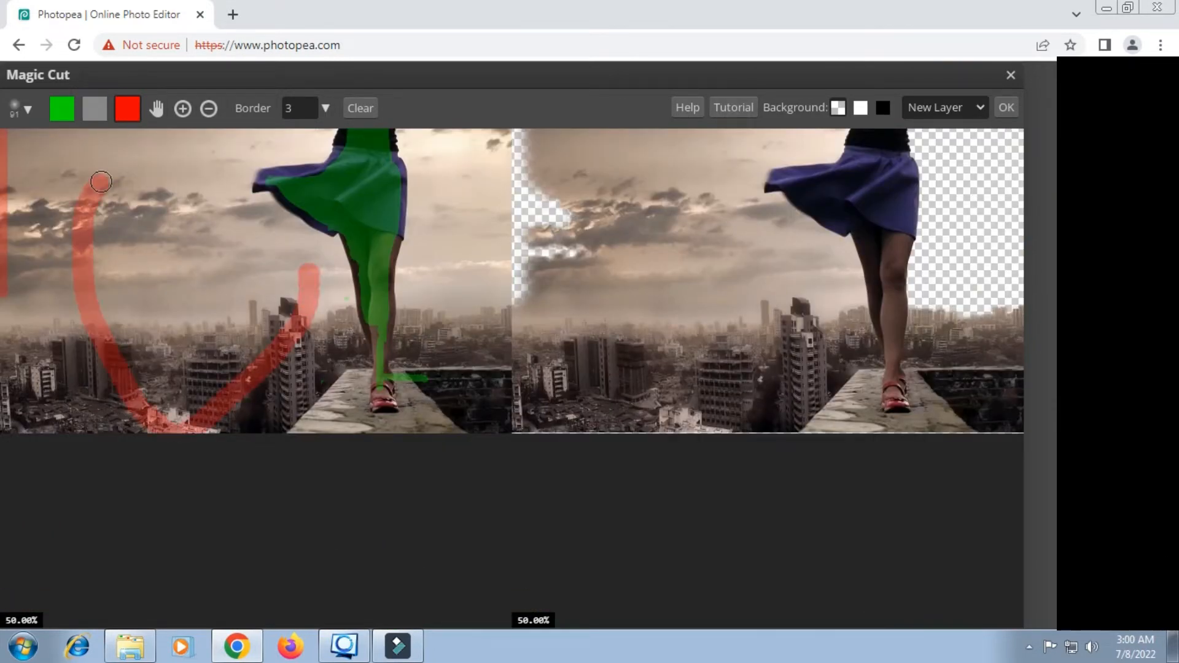
left_click_drag(656, 280, 534, 280)
left_click_drag(297, 304, 478, 336)
scroll(789, 366, "up", 2)
scroll(826, 319, "down", 2)
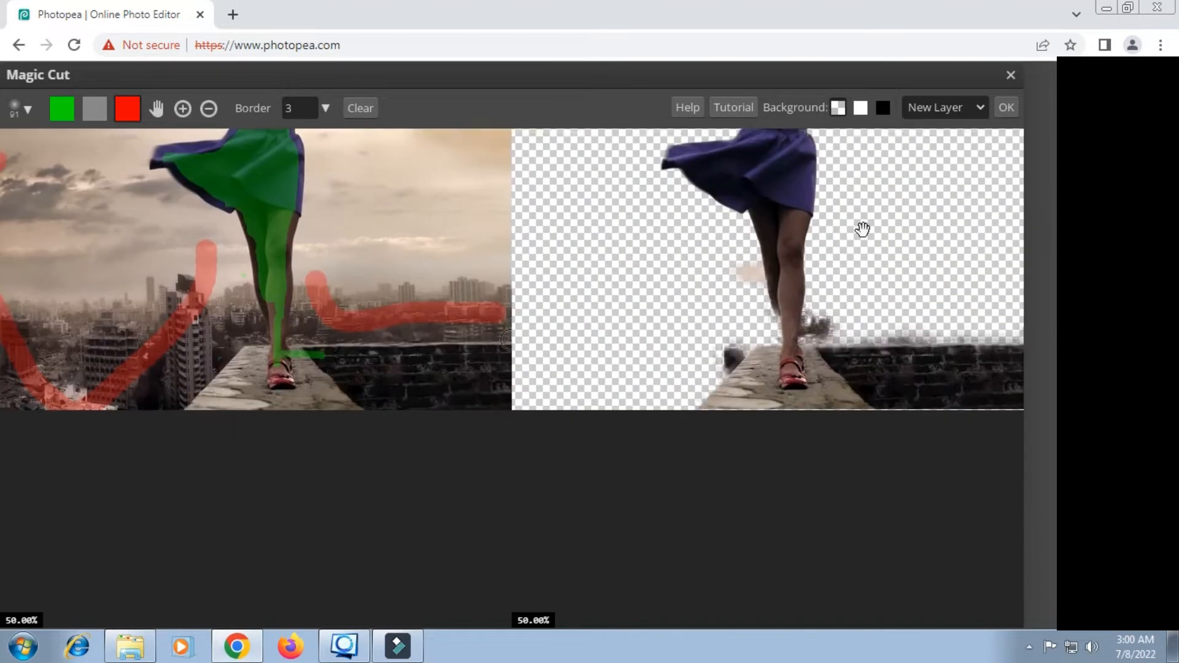
Step: Mark the leftover patches beside the feet as background and the dark brick wall as foreground
scroll(853, 229, "up", 2)
left_click(385, 427)
left_click(201, 482)
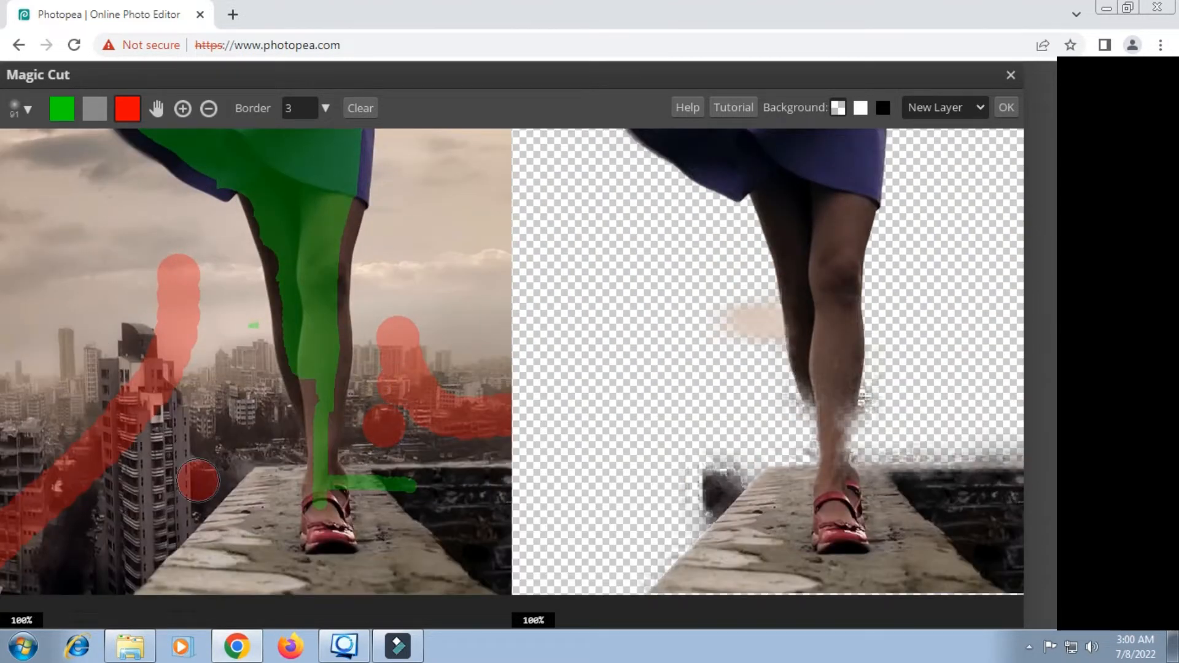
left_click(59, 108)
left_click_drag(442, 509, 481, 535)
mouse_move(796, 474)
left_mouse_down()
mouse_move(351, 424)
mouse_move(268, 427)
mouse_move(347, 485)
left_mouse_up()
Step: Add another background stroke, and mark the shoulder below the windblown hair as foreground
left_click(127, 109)
left_click_drag(261, 372, 436, 371)
left_click_drag(616, 455, 528, 463)
left_click(61, 113)
left_click(192, 441)
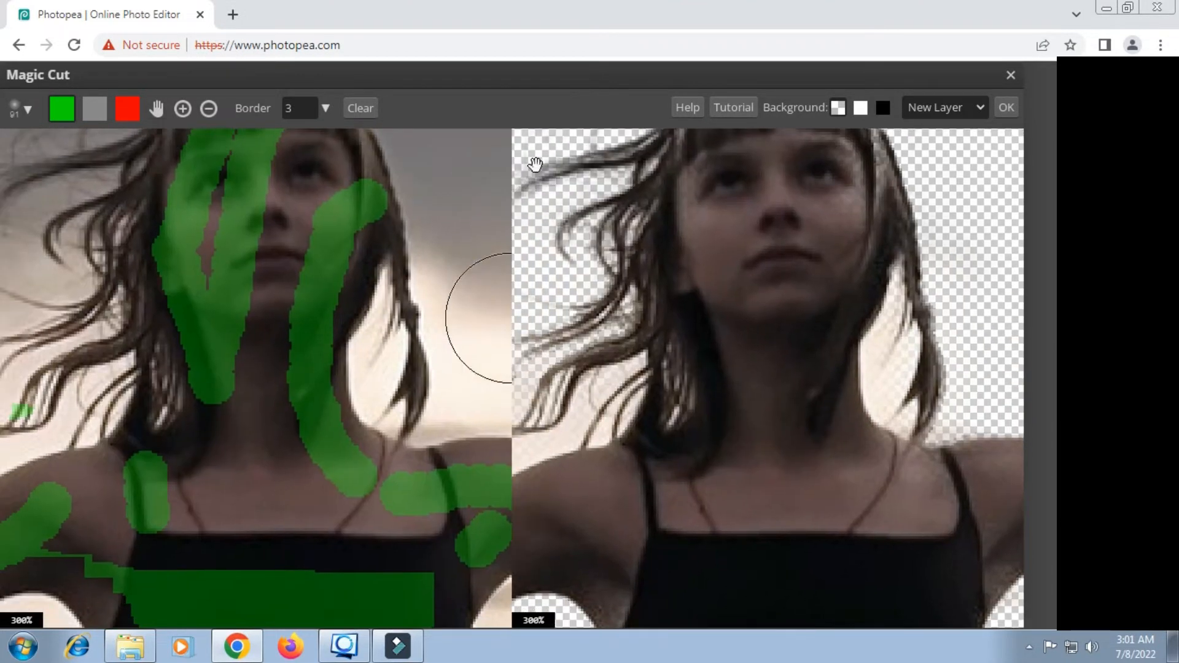
Step: Reduce the brush to 17 px and mark the bright sky gap between the girl's neck and braid as background
left_click(27, 110)
left_click_drag(145, 157, 132, 161)
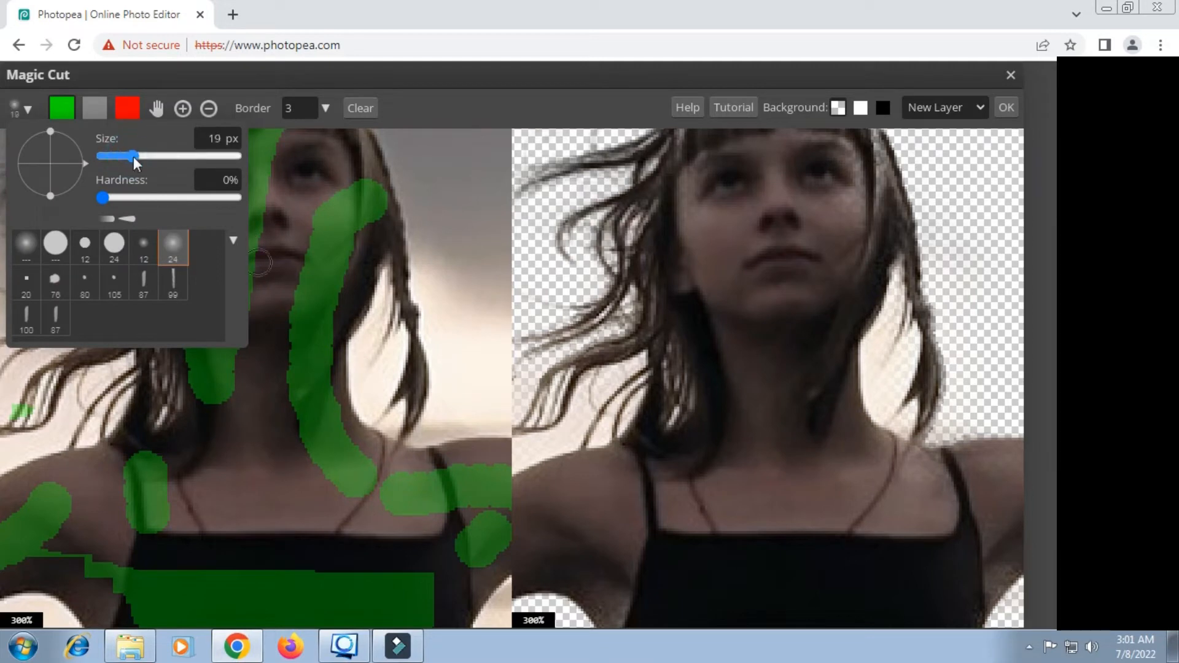
left_click(88, 105)
left_click_drag(370, 372, 368, 388)
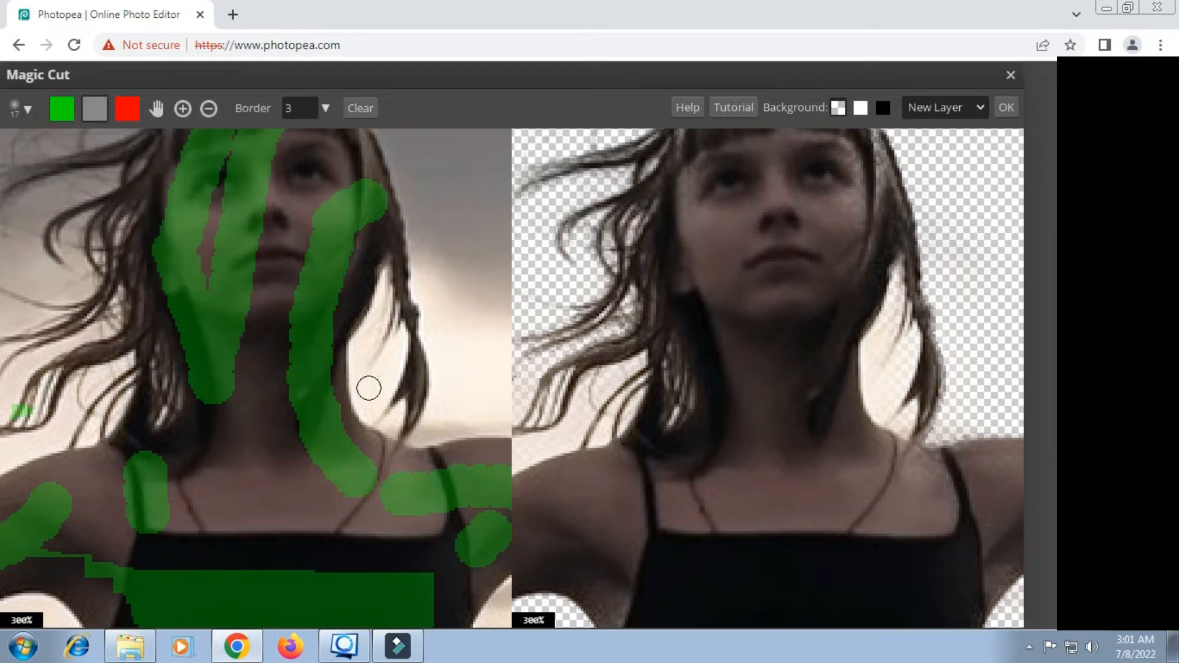
left_click(120, 104)
left_click(371, 381)
Step: Brush the windblown hair strands above the shoulder as undecided area to recover their fine detail
mouse_move(854, 280)
left_mouse_down()
mouse_move(858, 399)
mouse_move(869, 293)
mouse_move(947, 216)
left_mouse_up()
left_click_drag(103, 348, 127, 333)
left_click(94, 113)
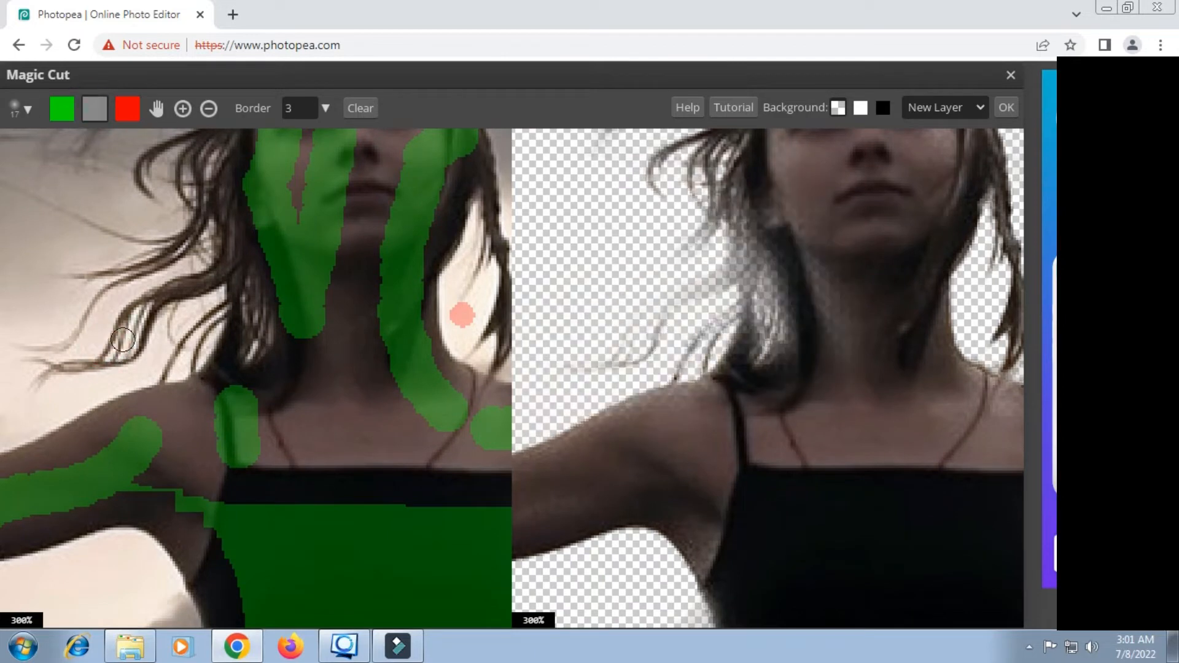
left_click_drag(708, 253, 715, 367)
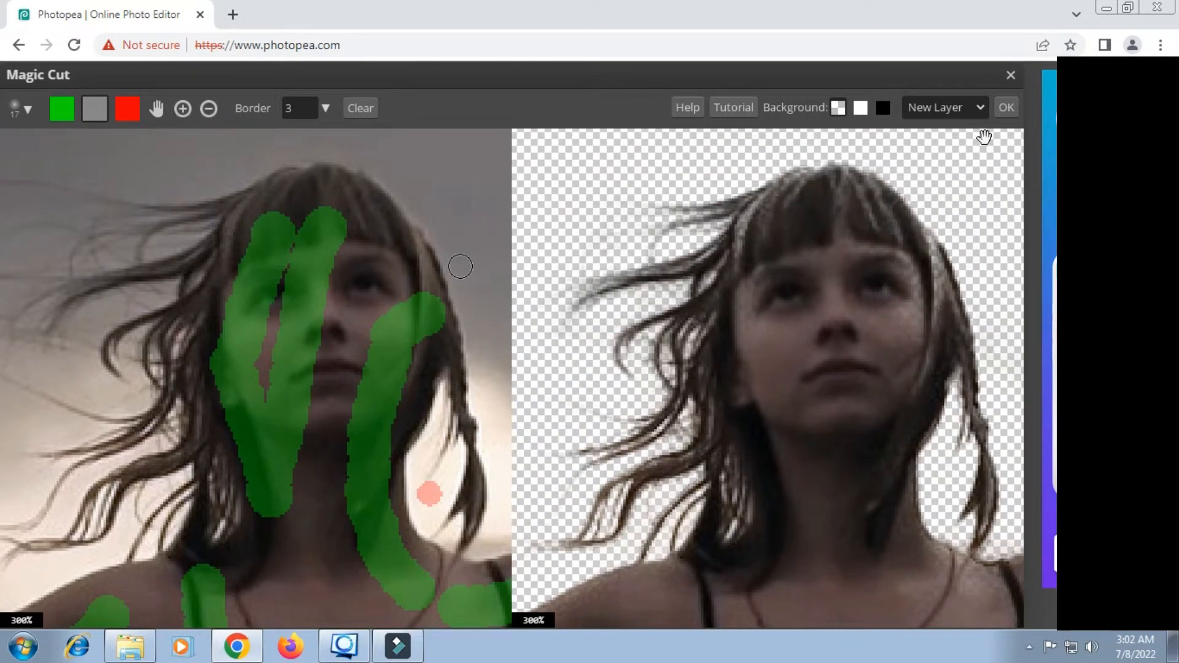
Step: Output the Magic Cut result as a selection and open Refine Edge on it
left_click(981, 111)
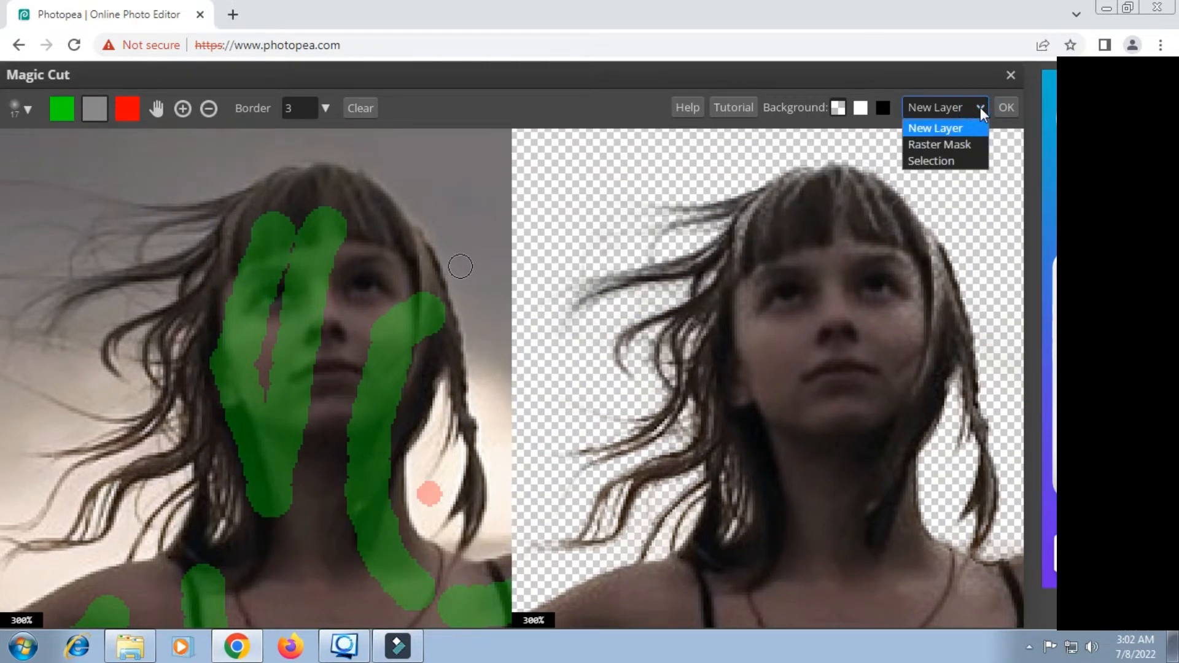
left_click(933, 161)
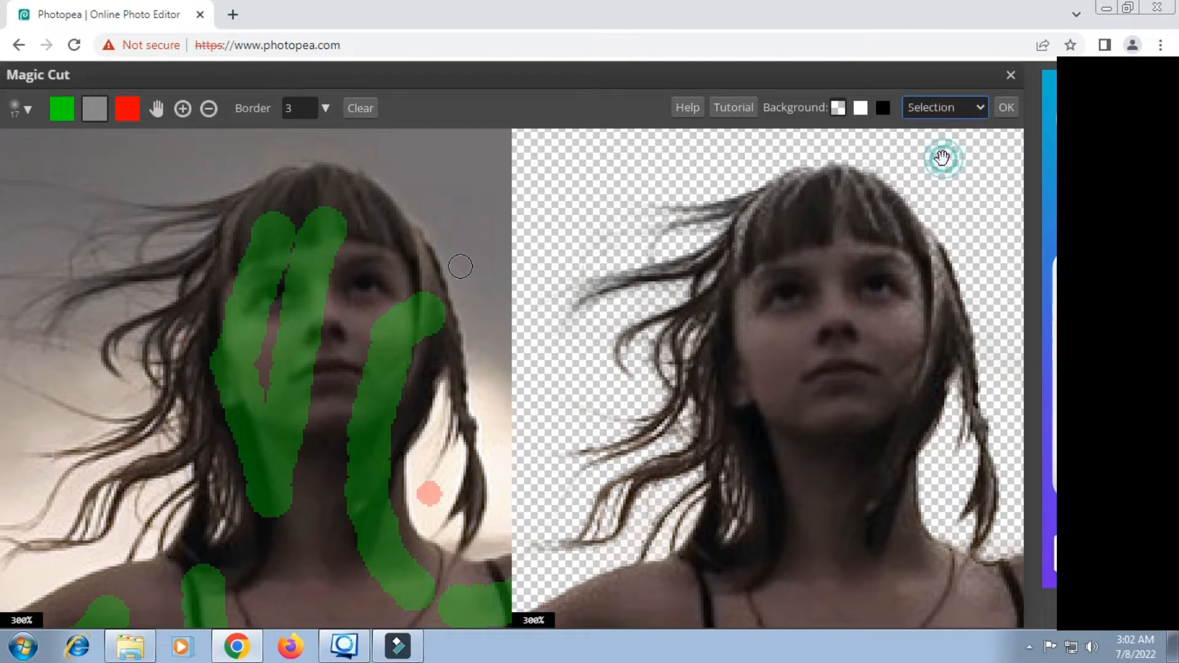
left_click(1004, 108)
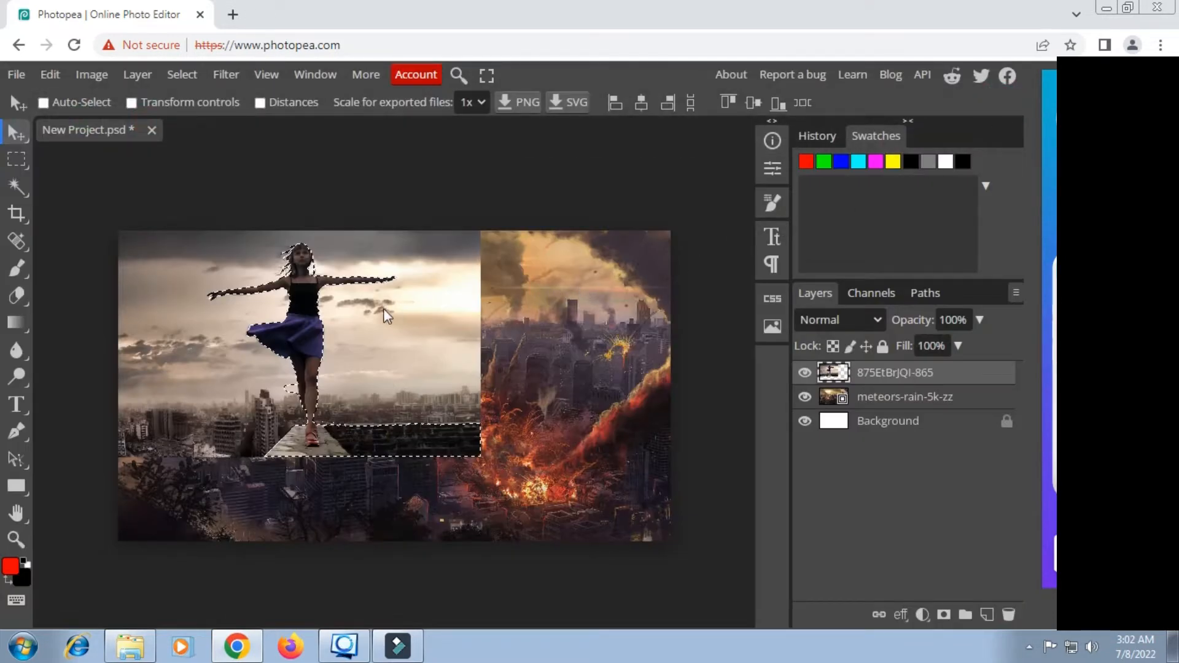
left_click(175, 79)
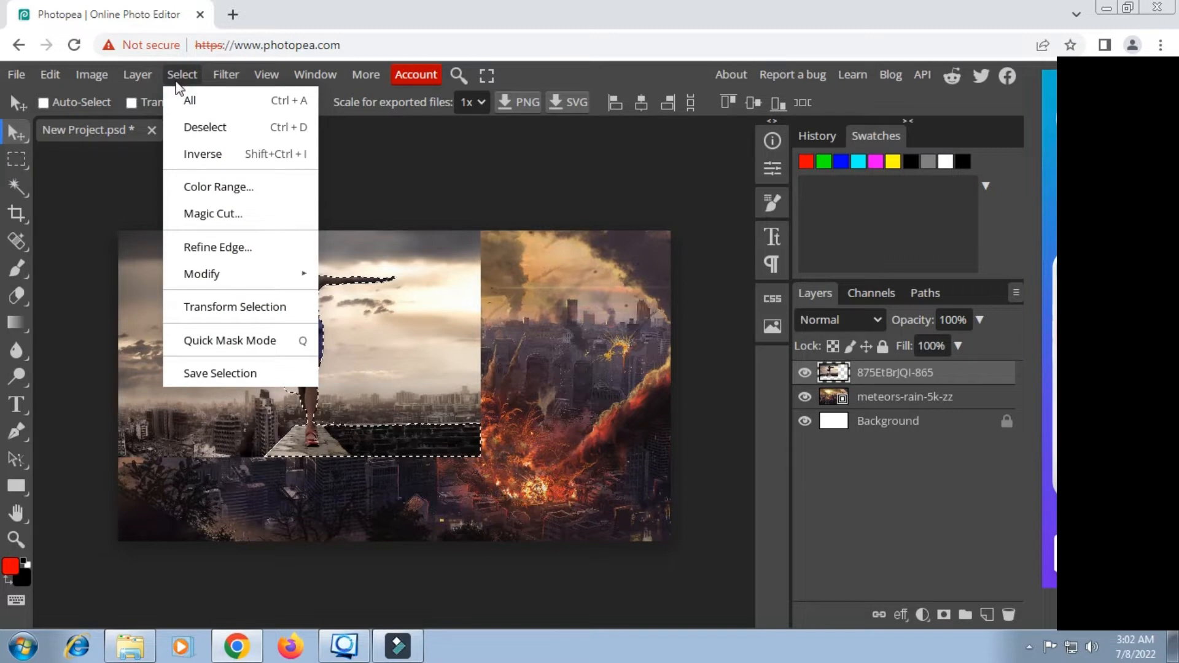
left_click(218, 247)
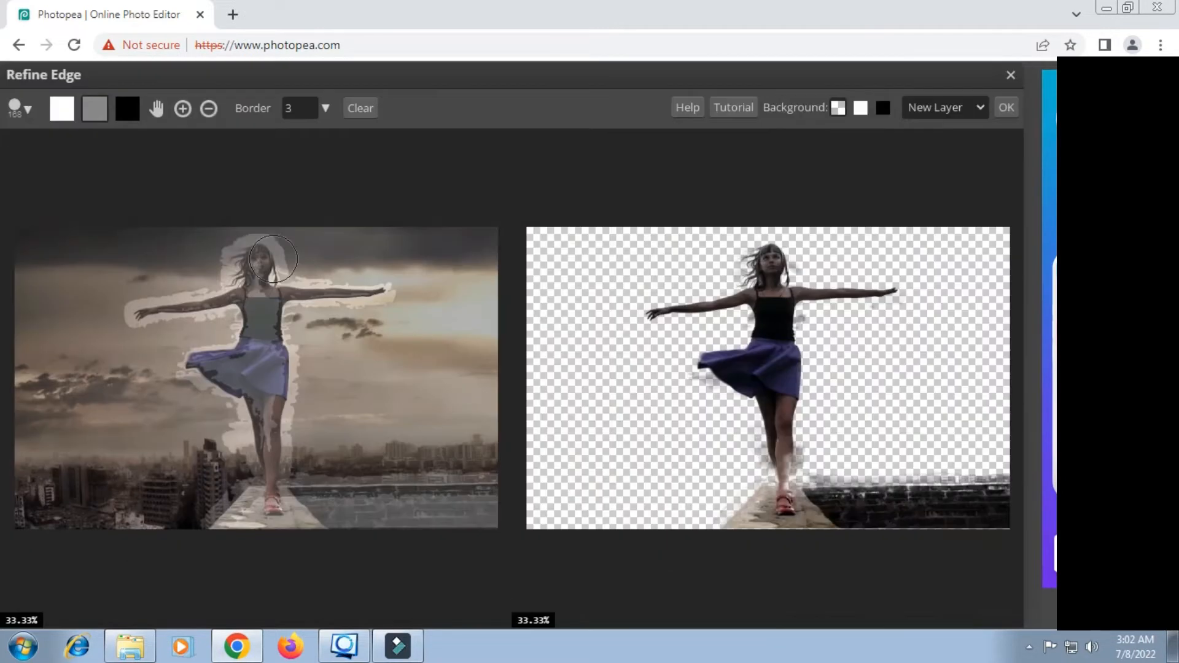
Step: Preview on a black background, reduce the brush to 41 px, and paint the girl's face and neck as foreground in white
left_click(882, 108)
scroll(768, 282, "up", 5)
left_click(30, 114)
left_click(145, 156)
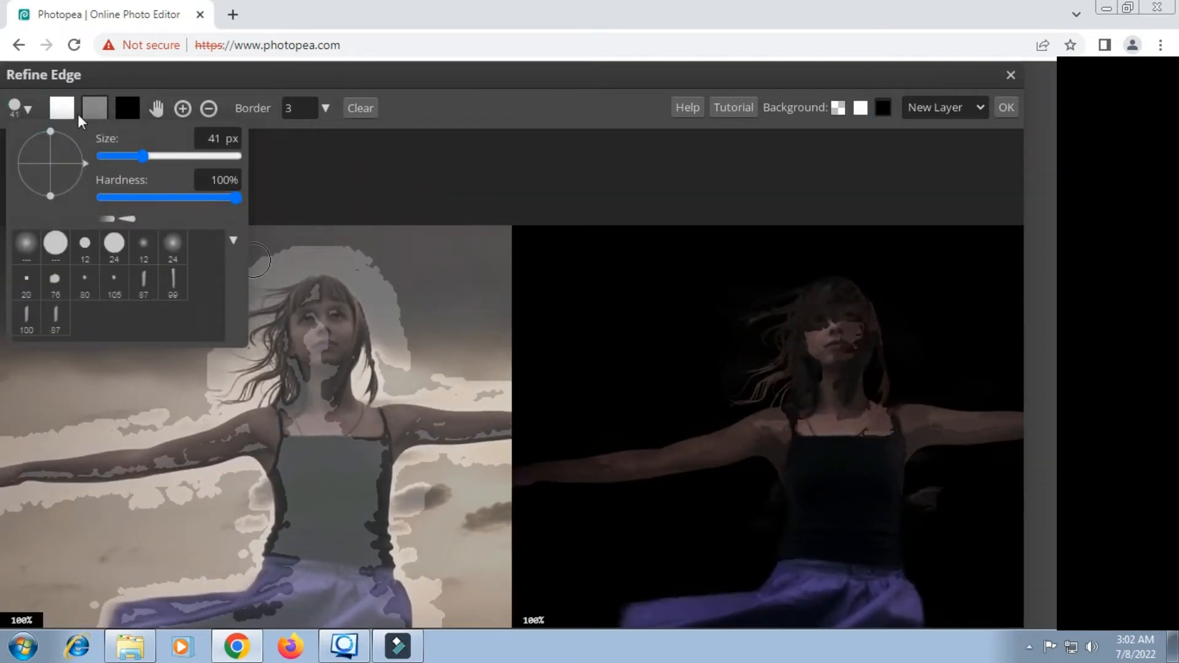
left_click(67, 112)
left_click_drag(322, 304, 323, 362)
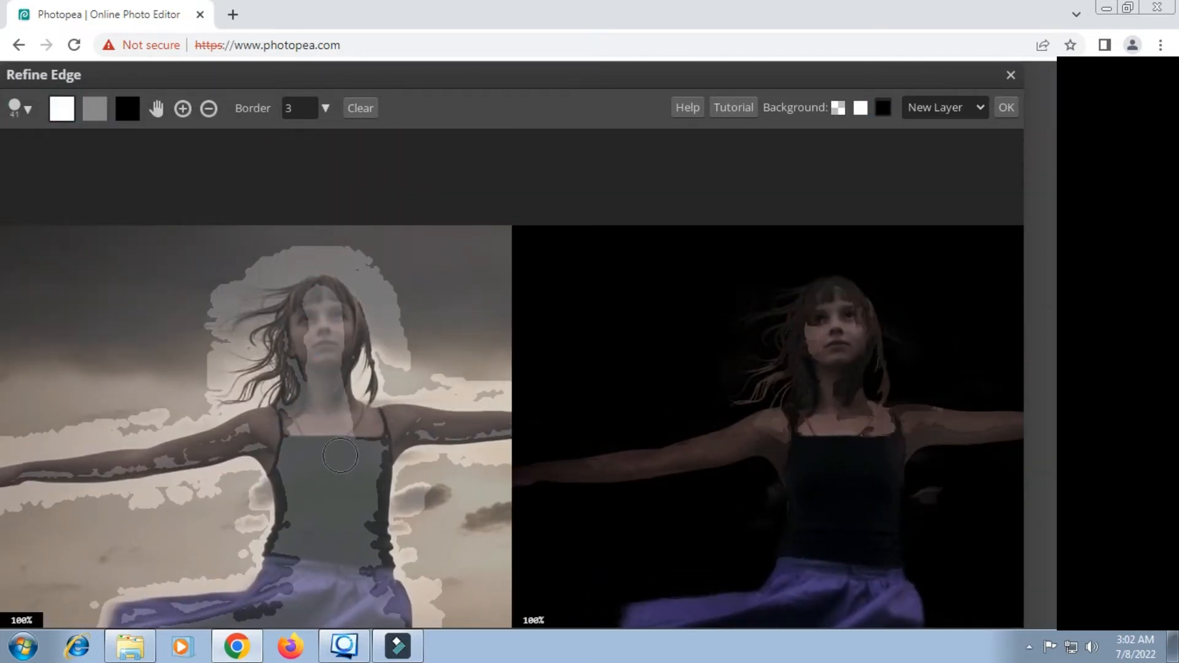
Step: Paint the outer sky area around the girl's head and hair as background in black
scroll(821, 298, "up", 2)
left_click(127, 109)
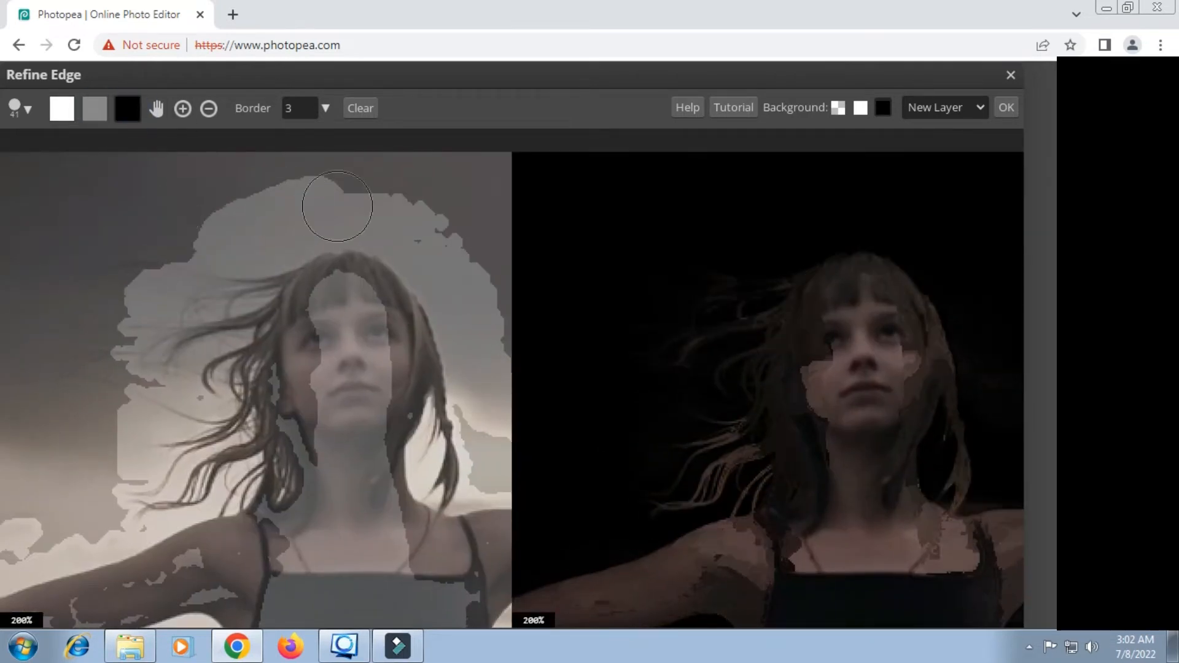
mouse_move(341, 195)
left_mouse_down()
mouse_move(123, 414)
mouse_move(203, 213)
mouse_move(501, 333)
mouse_move(453, 248)
left_mouse_up()
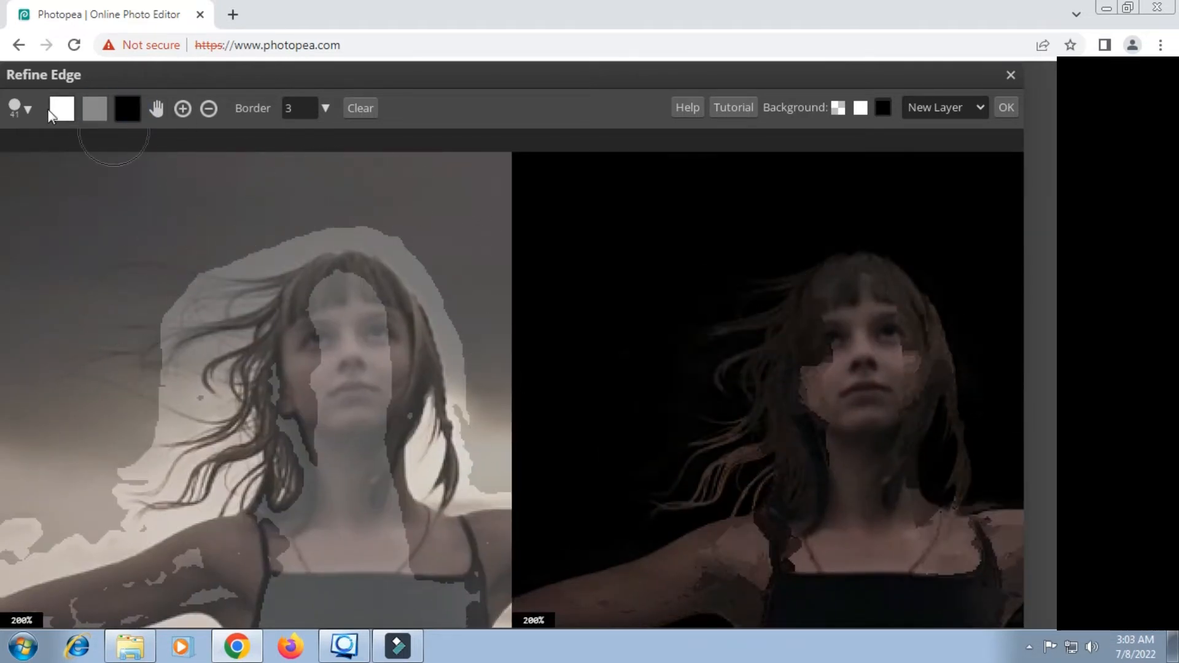
Step: Paint the remaining area along the girl's cheek and inner hair as foreground in white
left_click(61, 108)
mouse_move(312, 403)
left_mouse_down()
mouse_move(312, 344)
mouse_move(320, 307)
mouse_move(335, 300)
left_mouse_up()
left_click_drag(801, 479, 632, 219)
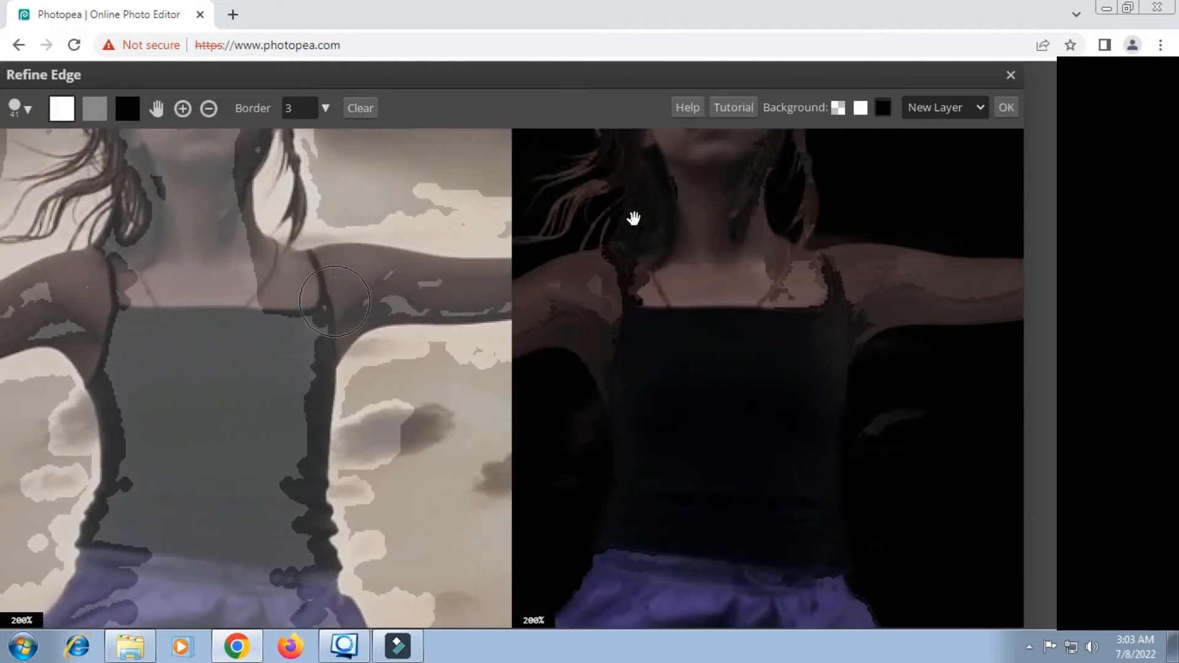
Step: Output the refined edge as a raster mask on the girl layer
left_click(980, 106)
left_click(950, 147)
left_click(1006, 108)
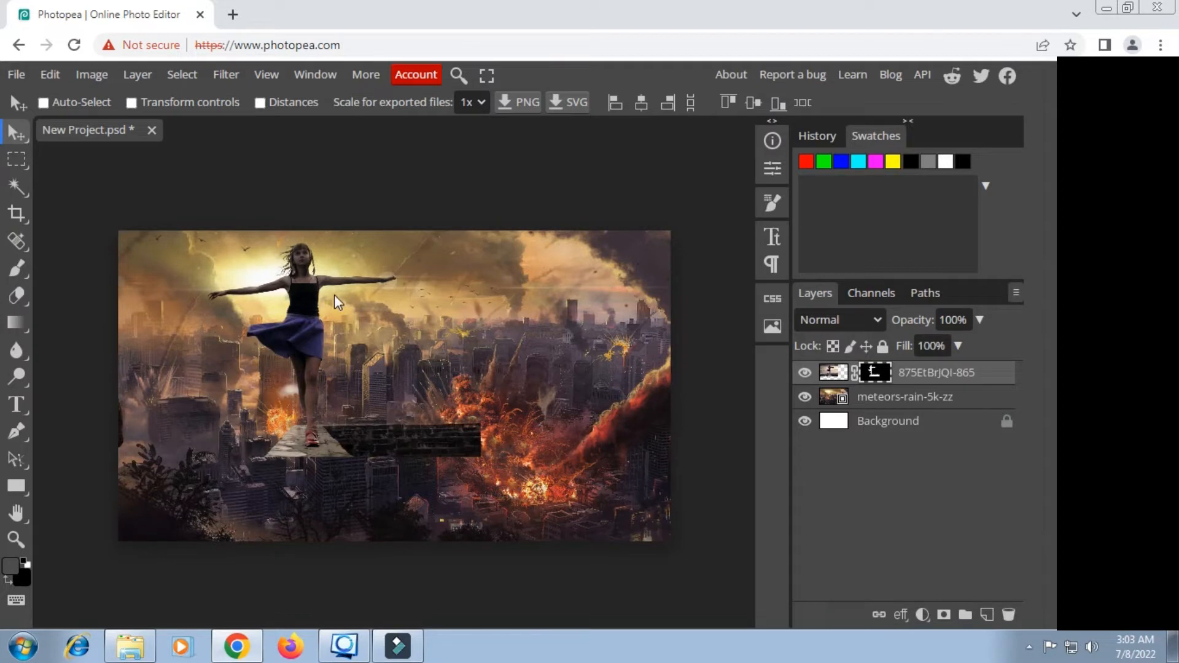
Step: Examine the masked girl and brick wall against the burning city at different magnifications
scroll(310, 381, "up", 3)
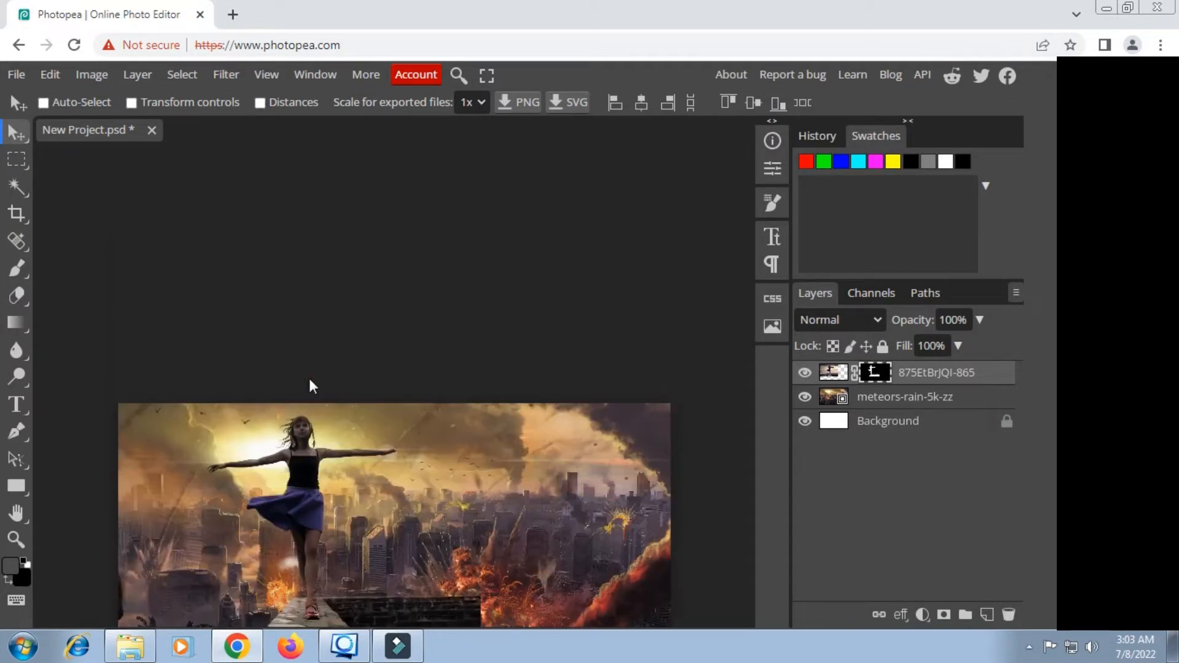
scroll(314, 396, "down", 2)
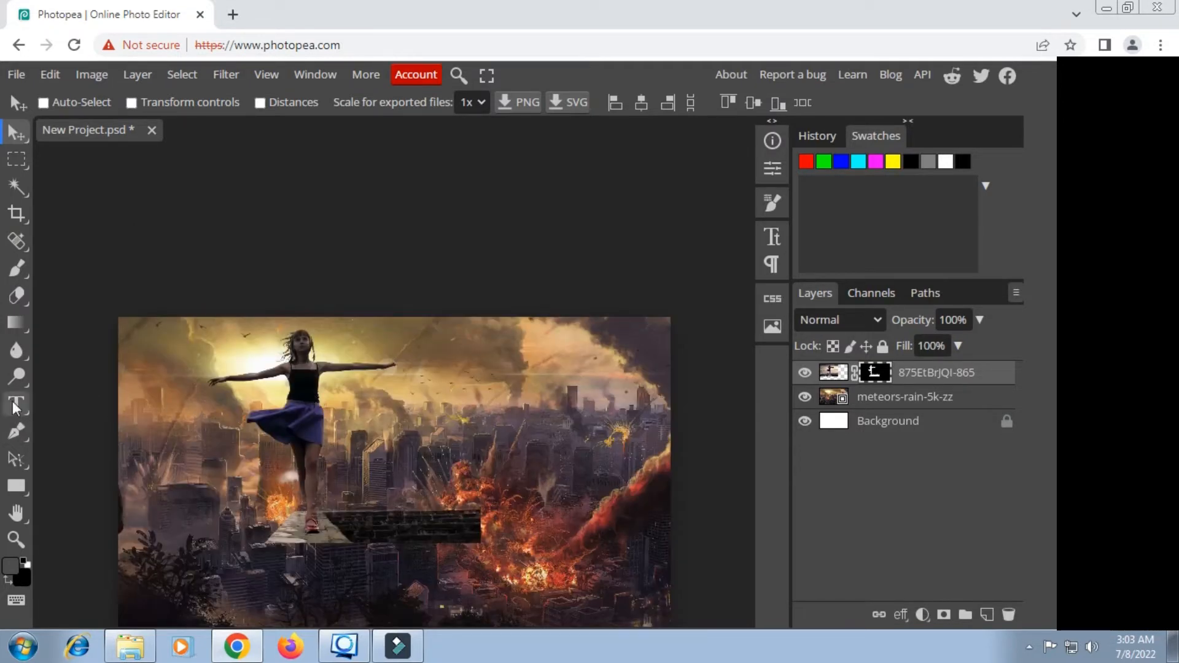
left_click(16, 376)
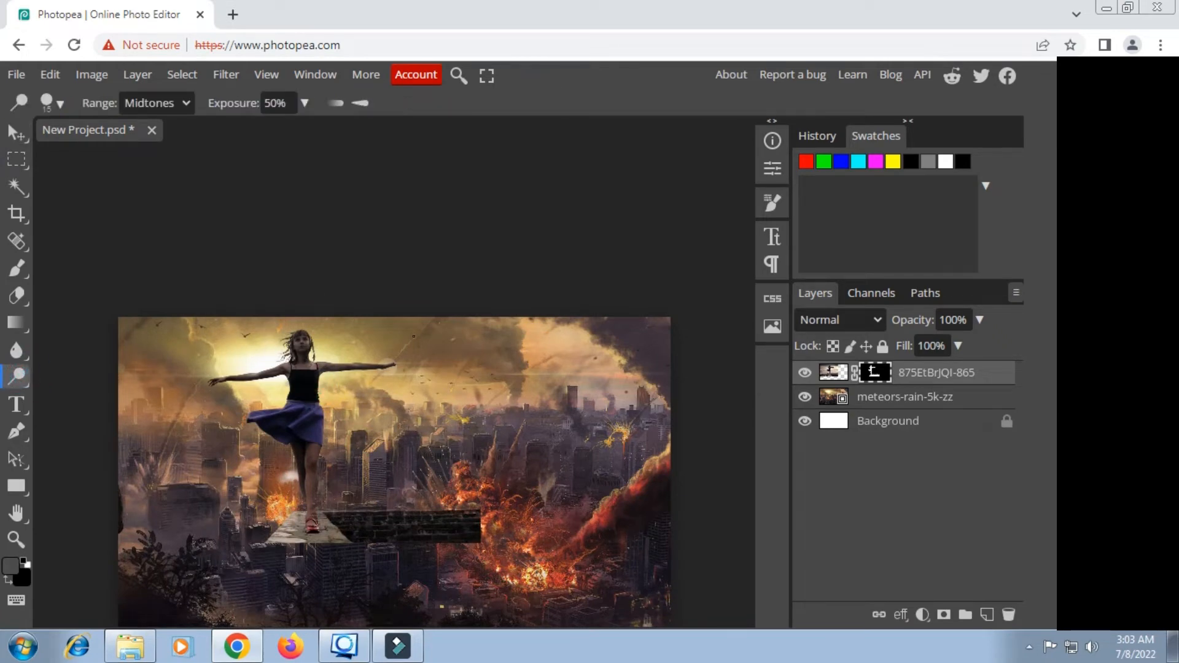
left_click(16, 539)
left_click(423, 476)
left_click(423, 476)
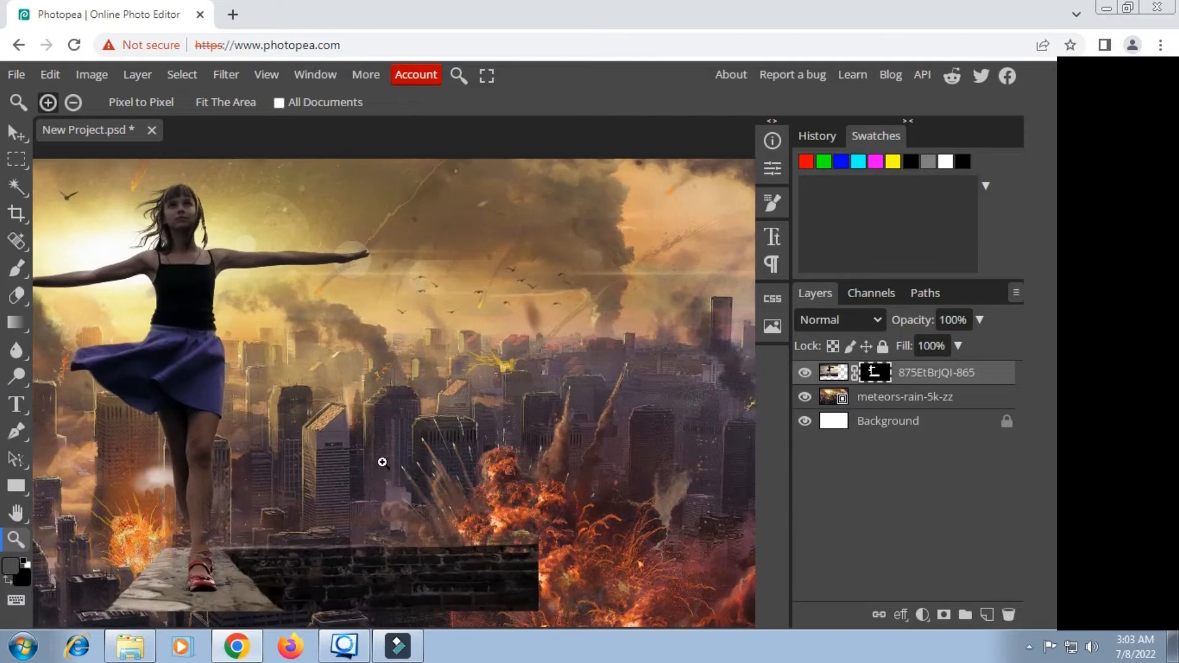
left_click(369, 456)
left_click(369, 456, "alt")
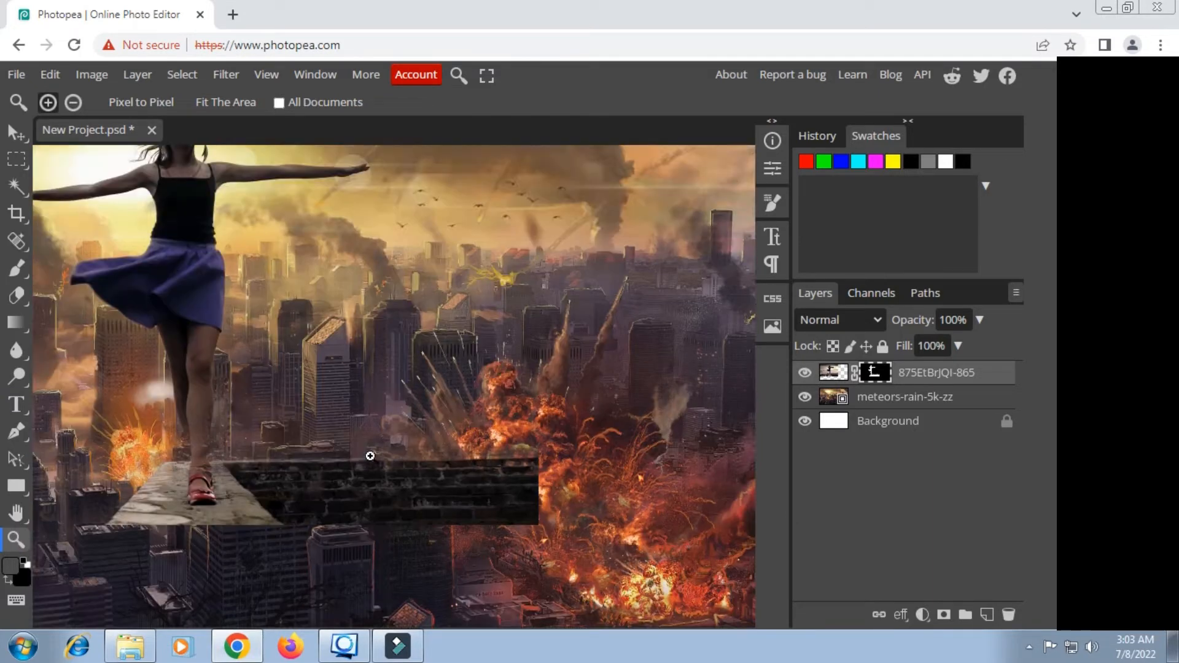
left_click(370, 455, "alt")
left_click(370, 455, "alt")
Step: Move the girl and her wall to the lower-right corner of the burning city picture
left_click(12, 134)
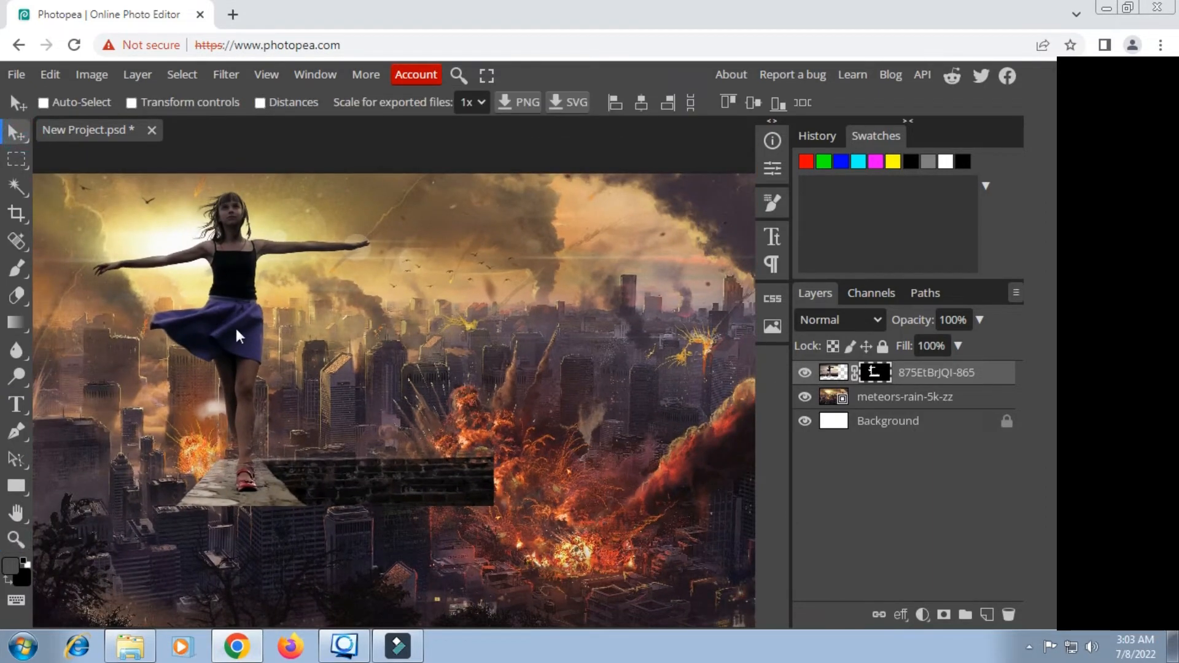
scroll(244, 334, "down", 1)
scroll(244, 334, "down", 1)
left_click_drag(311, 360, 461, 400)
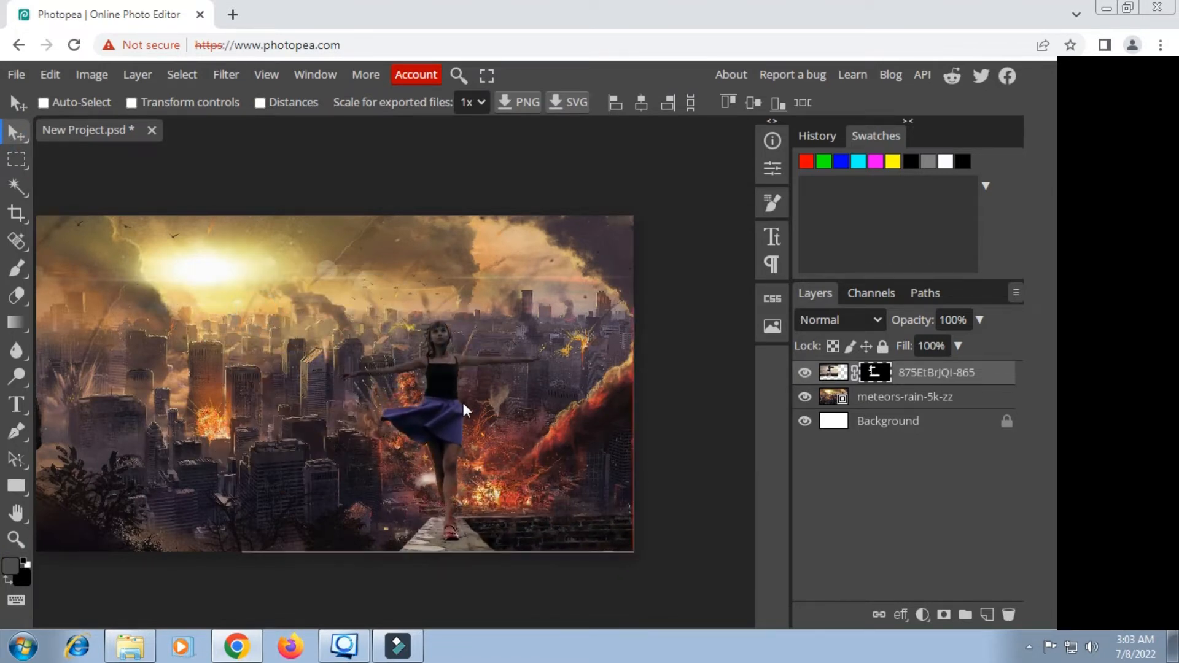
Step: Paint black with the Brush tool on the layer mask to hide the leftover haze on both sides of the girl's torso
scroll(455, 341, "up", 5)
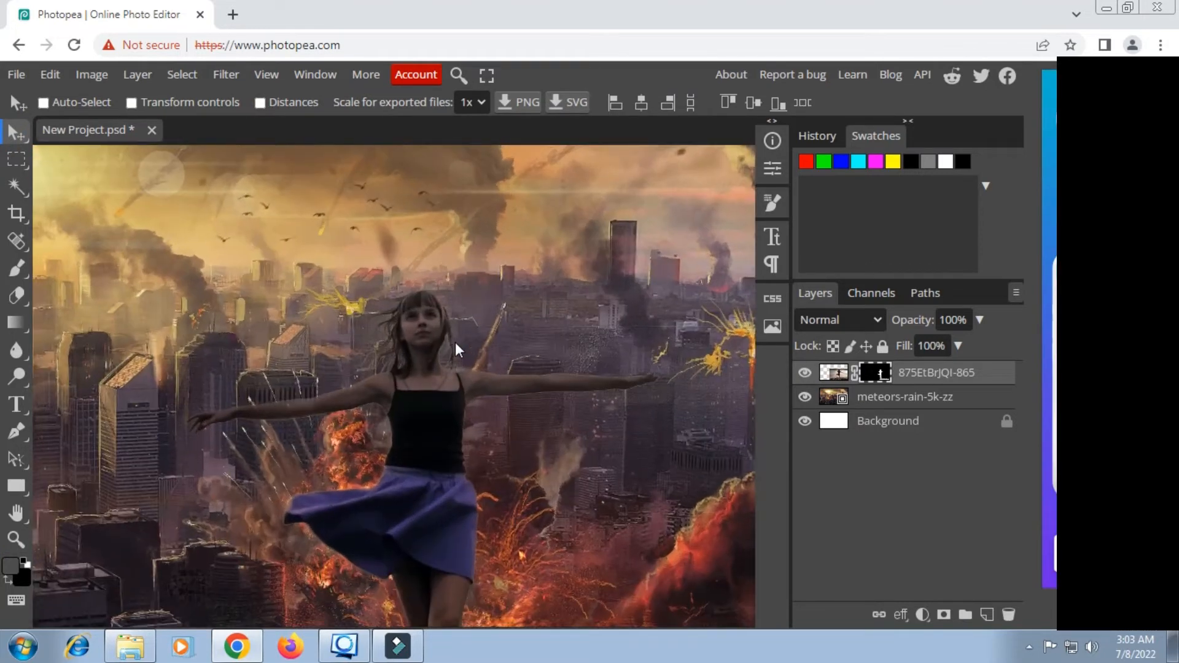
scroll(455, 342, "up", 3)
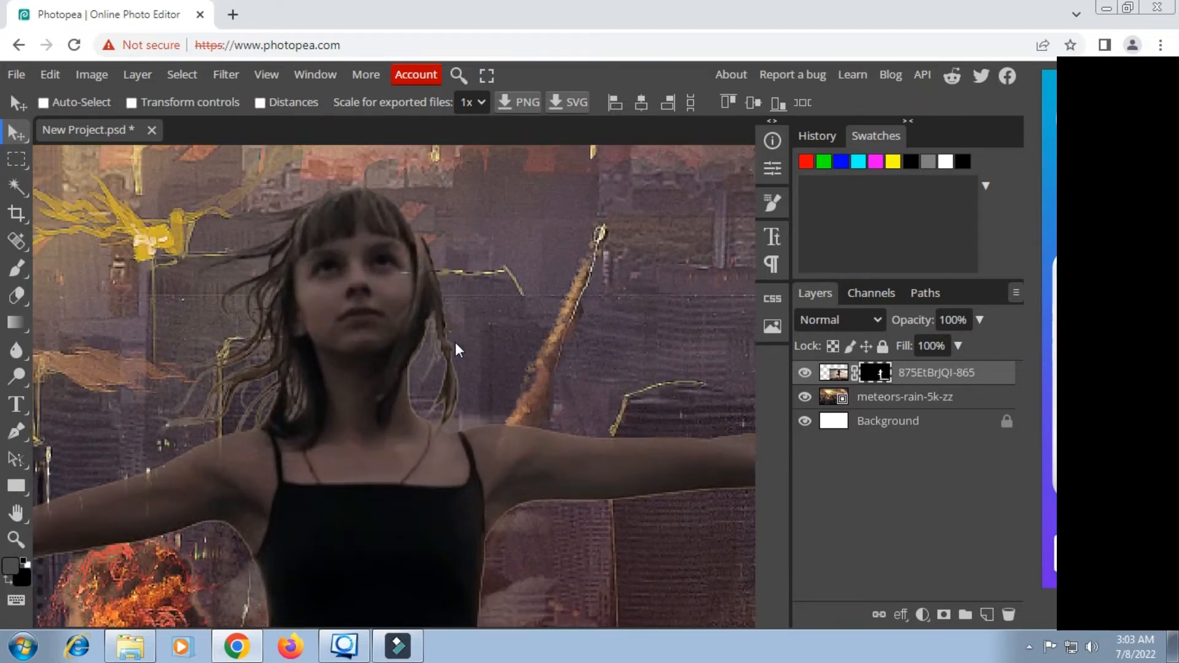
scroll(457, 373, "down", 3)
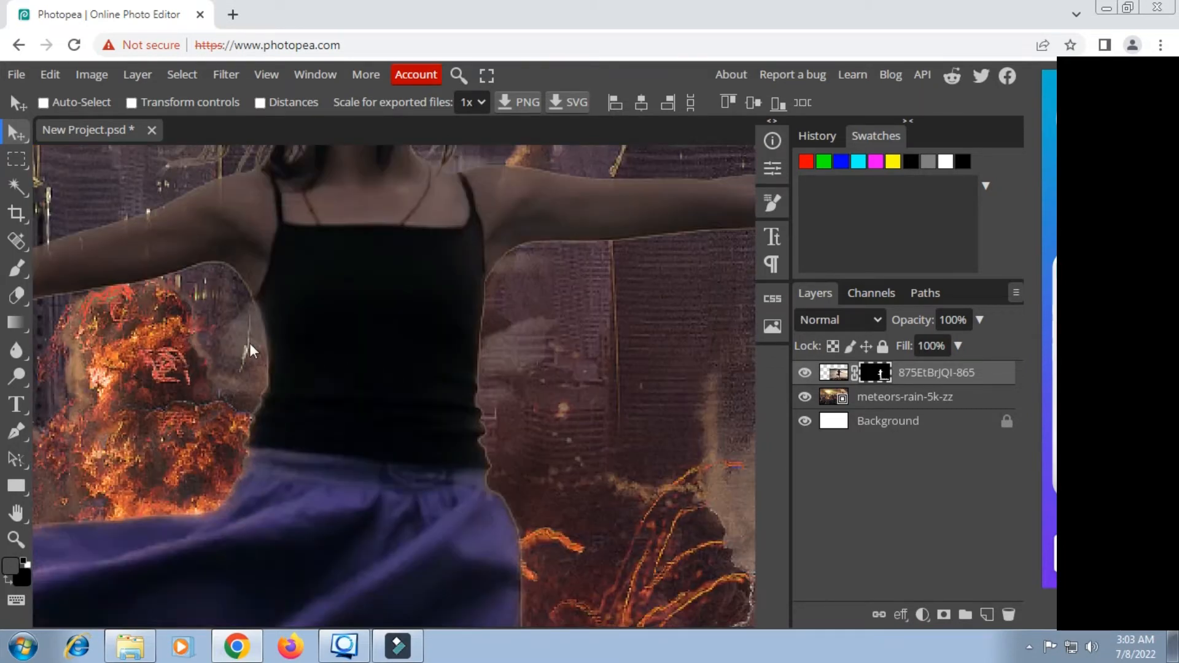
left_click(16, 268)
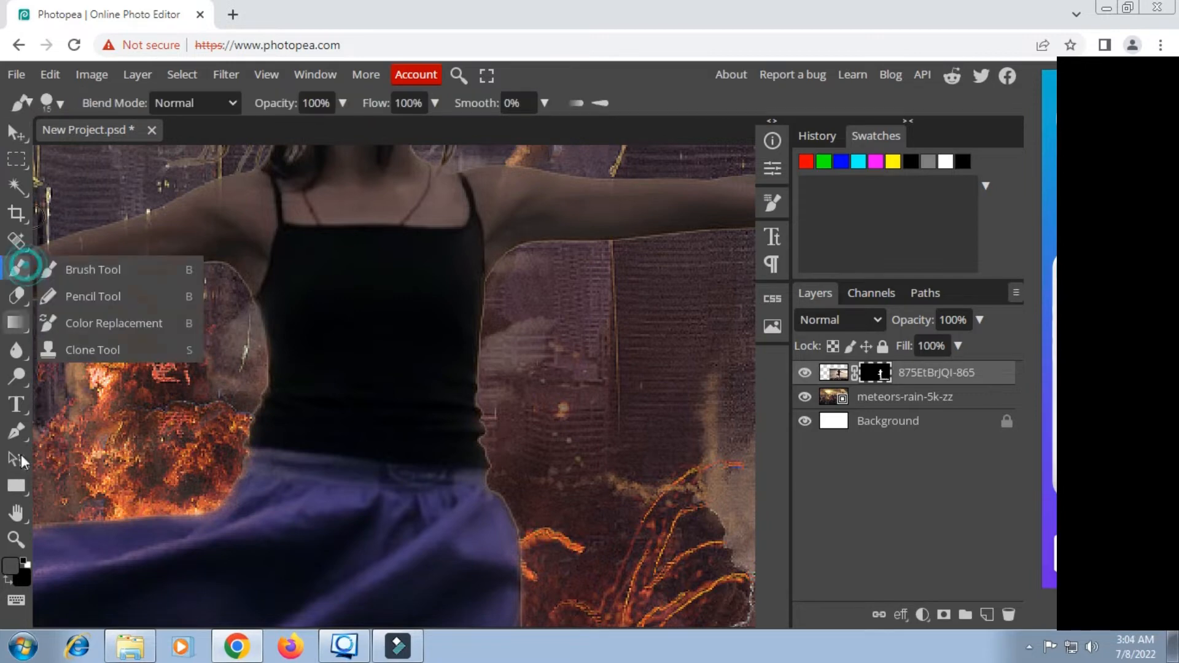
left_click(25, 568)
scroll(232, 325, "up", 2)
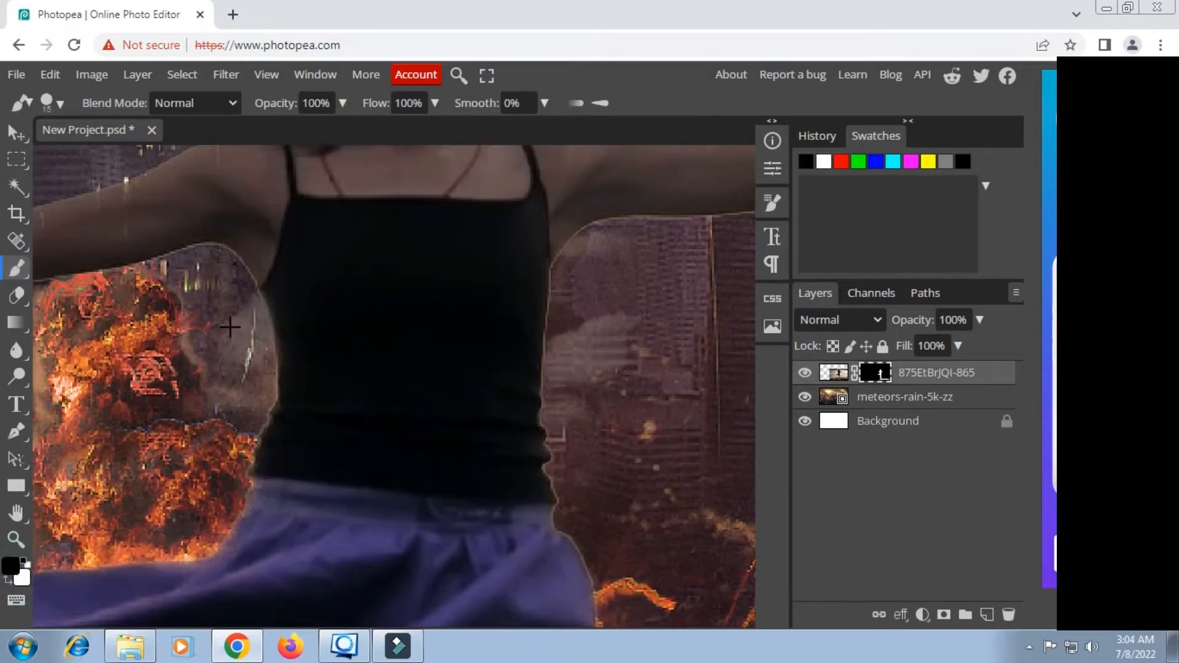
mouse_move(211, 299)
left_mouse_down()
mouse_move(258, 347)
mouse_move(561, 398)
left_mouse_up()
mouse_move(289, 344)
left_mouse_down()
mouse_move(534, 363)
mouse_move(142, 389)
left_mouse_up()
left_click_drag(135, 411, 295, 428)
Step: Switch to white and touch up the girl's face beside the braid on the layer mask
key("x")
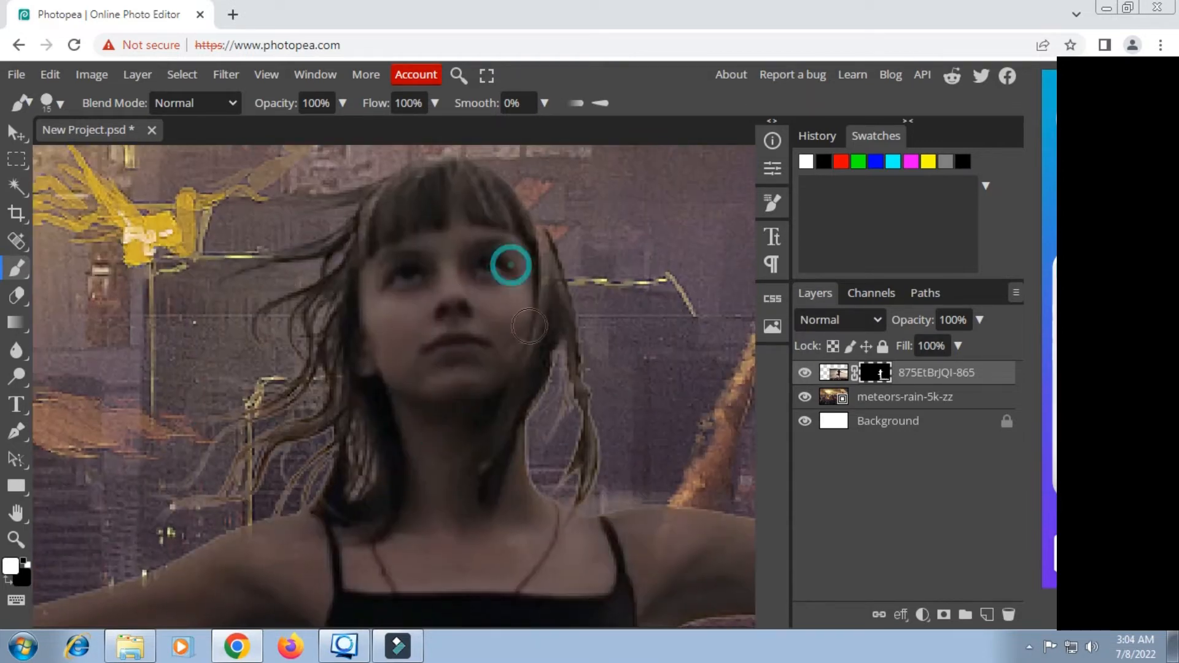
left_click_drag(395, 531, 246, 258)
left_click_drag(642, 308, 422, 320)
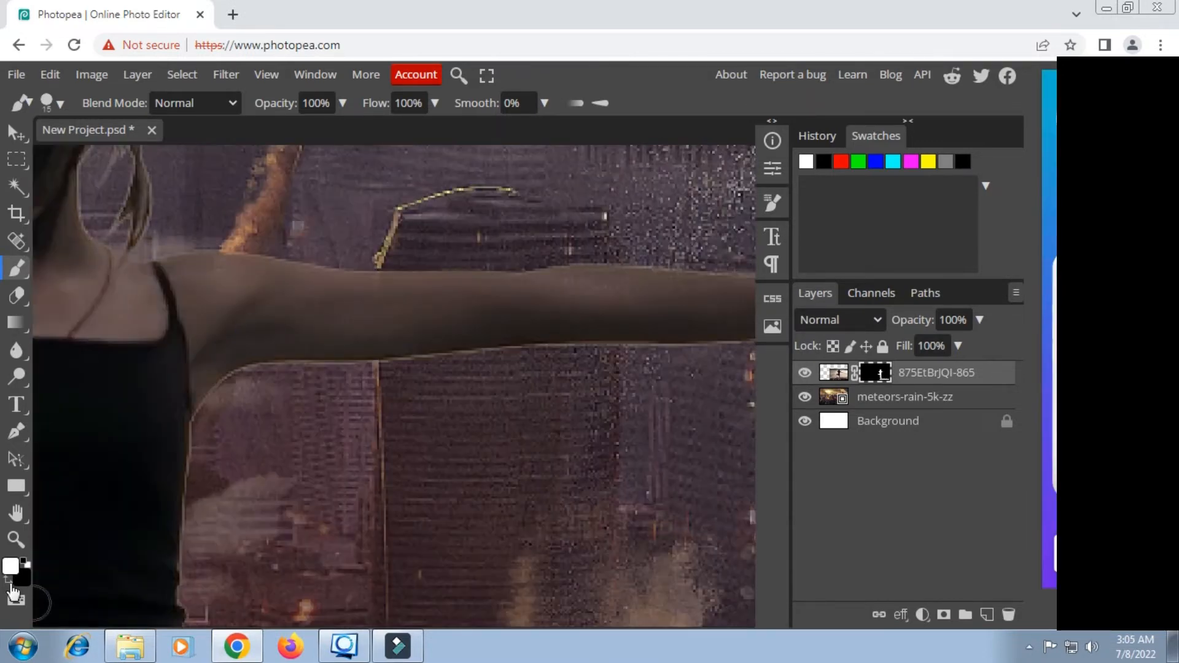
Step: Paint black under the outstretched arm, undo the stroke, and paint out the haze beside the torso again on the mask
left_click(8, 580)
mouse_move(238, 400)
left_mouse_down()
mouse_move(221, 548)
mouse_move(243, 556)
mouse_move(211, 467)
mouse_move(273, 389)
mouse_move(371, 376)
left_mouse_up()
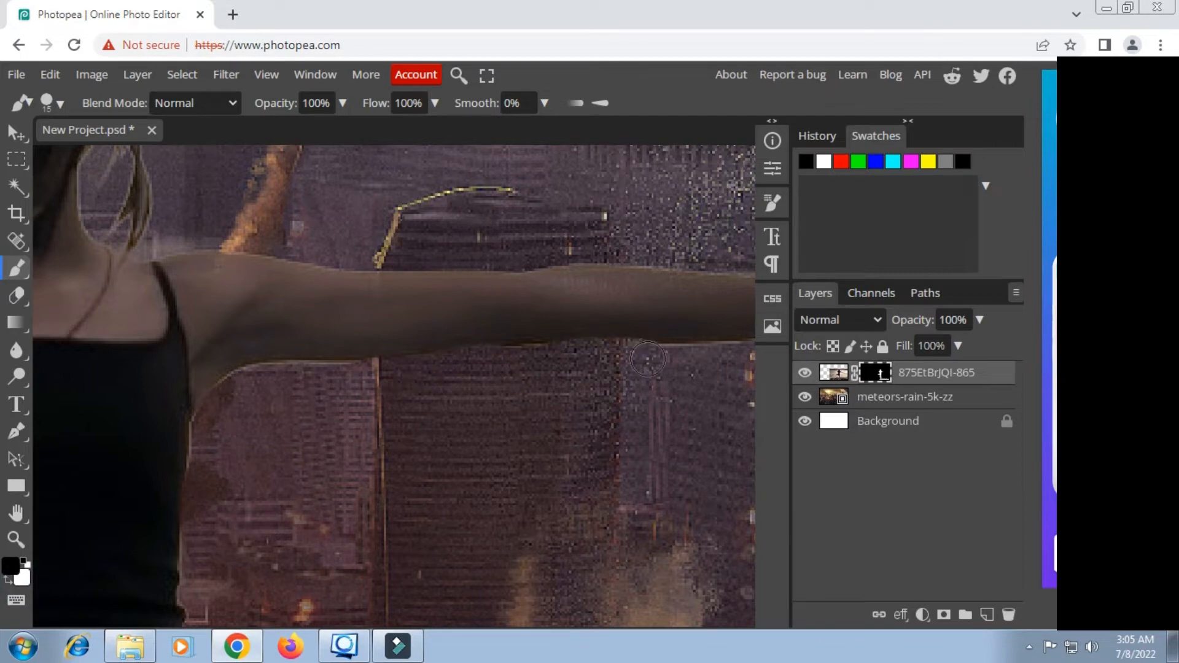
key("ctrl+z")
mouse_move(299, 382)
left_mouse_down()
mouse_move(251, 415)
mouse_move(218, 415)
mouse_move(347, 491)
mouse_move(209, 500)
left_mouse_up()
left_click_drag(233, 568, 278, 417)
Step: Paint out the hazy patch beneath the forearm and wrist in black on the mask
left_click_drag(678, 302, 297, 377)
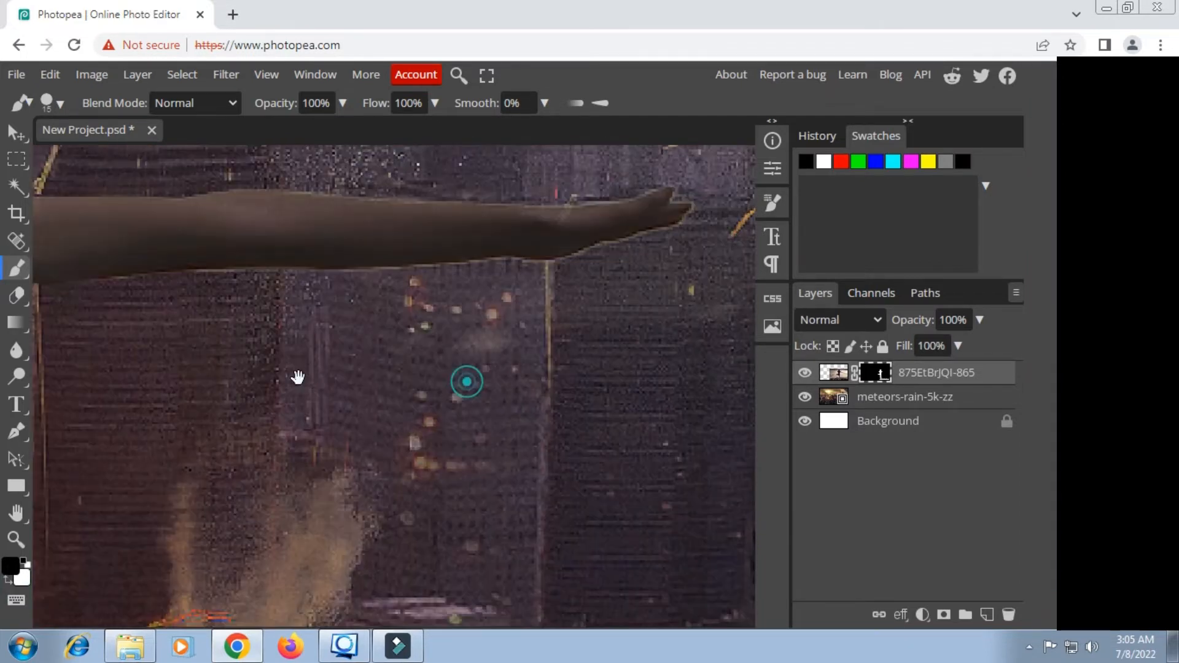
mouse_move(519, 311)
left_mouse_down()
mouse_move(562, 305)
mouse_move(358, 280)
mouse_move(703, 268)
mouse_move(731, 343)
left_mouse_up()
mouse_move(644, 237)
left_mouse_down()
mouse_move(546, 249)
mouse_move(361, 238)
left_mouse_up()
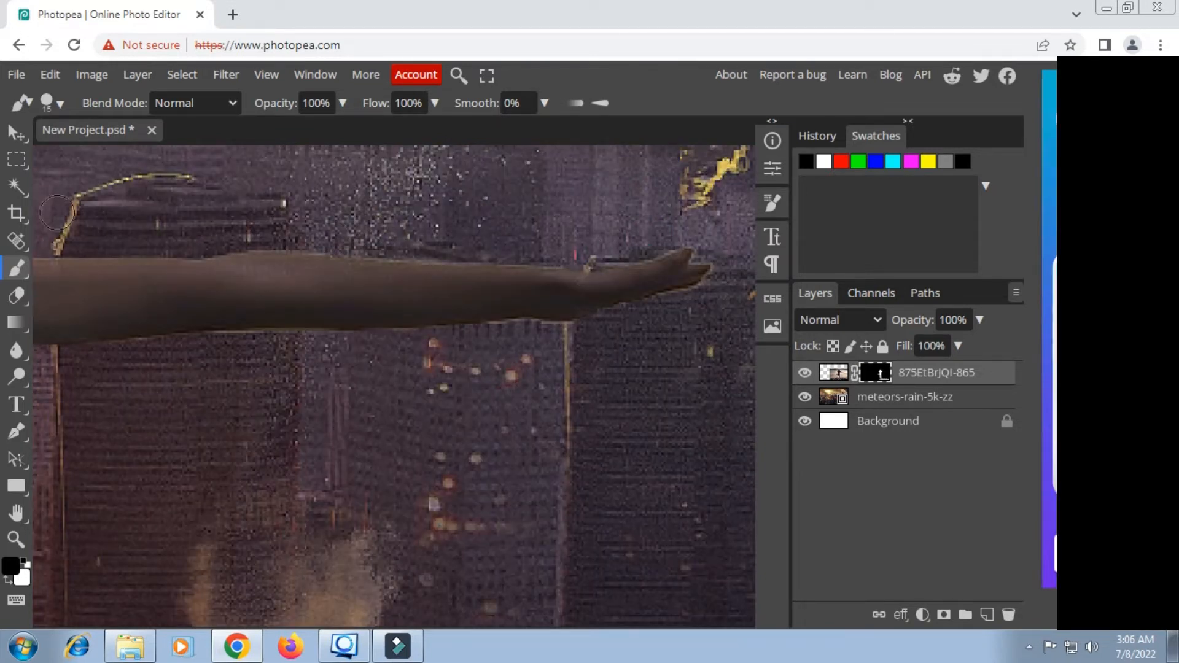
Step: Restore the forearm in white on the mask and paint out the bright sky sliver above it in black
left_click(8, 580)
mouse_move(574, 297)
left_mouse_down()
mouse_move(178, 286)
mouse_move(331, 282)
left_mouse_up()
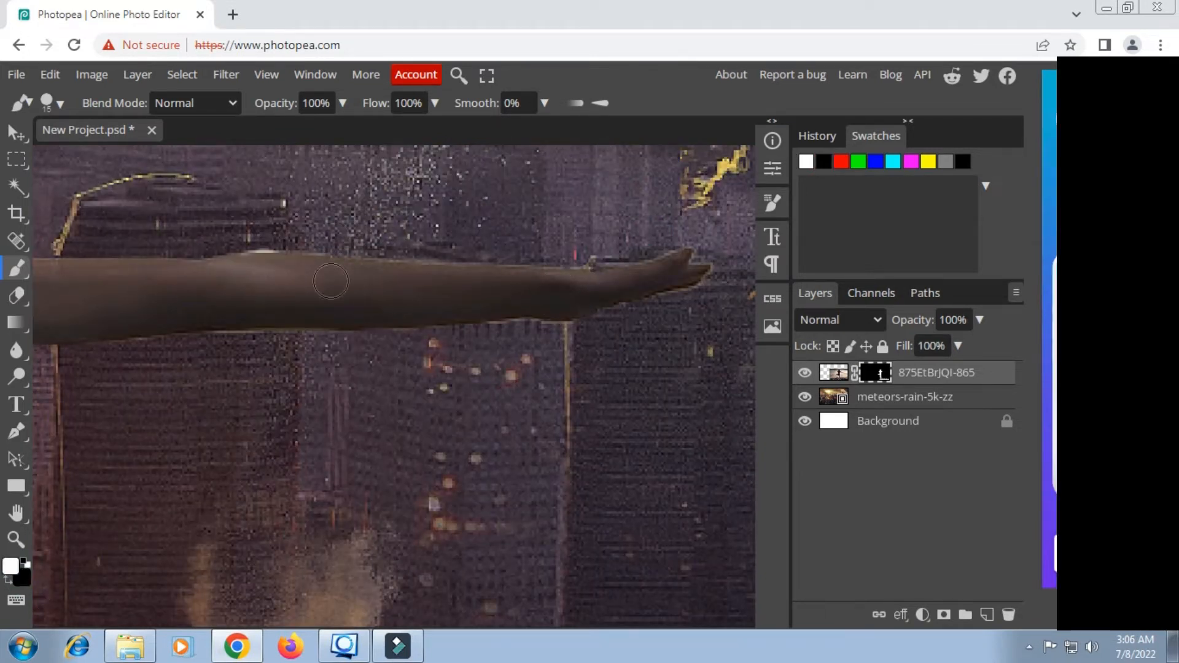
key("x")
left_click_drag(279, 235, 246, 236)
Step: Touch up the skirt's edge nearest the fire in white on the layer mask
mouse_move(239, 287)
left_mouse_down()
mouse_move(442, 269)
mouse_move(396, 258)
mouse_move(367, 224)
left_mouse_up()
key("x")
key("x")
left_click_drag(319, 541, 413, 237)
key("x")
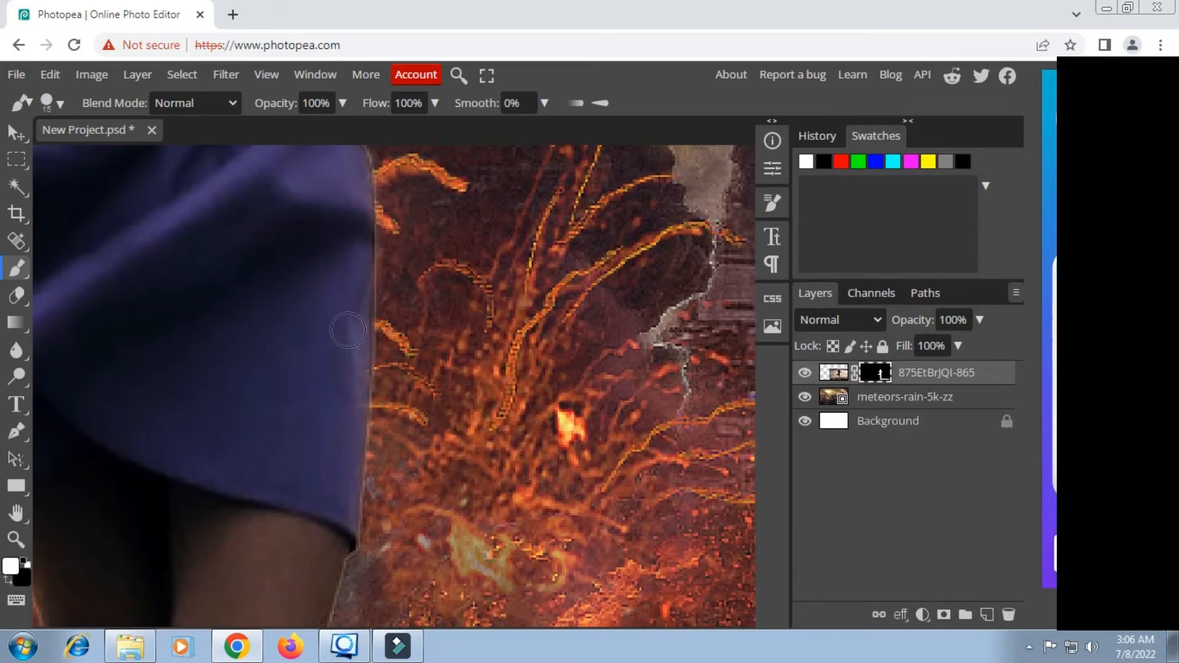
left_click_drag(320, 565, 308, 290)
Step: Paint black on the mask to hide the leftover haze beside the thighs below the skirt
key("x")
left_click_drag(330, 483, 322, 561)
mouse_move(219, 294)
left_mouse_down()
mouse_move(540, 301)
mouse_move(522, 293)
left_mouse_up()
mouse_move(350, 494)
left_mouse_down()
mouse_move(358, 533)
mouse_move(331, 314)
mouse_move(245, 344)
mouse_move(123, 362)
mouse_move(331, 479)
mouse_move(355, 557)
mouse_move(310, 416)
left_mouse_up()
Step: Refine the layer mask along the skirt and thigh edges with alternating black and white brush strokes
key("x")
mouse_move(325, 199)
left_mouse_down()
mouse_move(344, 292)
mouse_move(477, 442)
mouse_move(458, 541)
left_mouse_up()
key("x")
mouse_move(296, 328)
left_mouse_down()
mouse_move(334, 424)
mouse_move(296, 185)
left_mouse_up()
key("x")
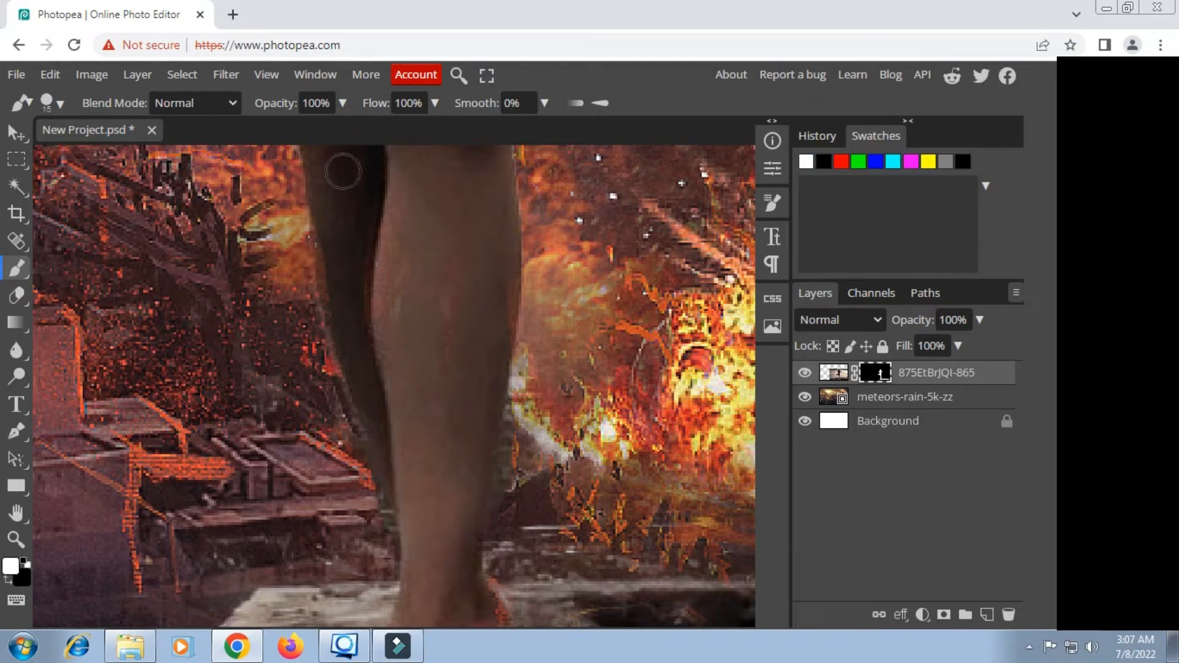
Step: Touch up the layer mask along both edges of the girl's lower legs
scroll(400, 301, "up", 2)
left_click_drag(400, 300, 402, 377)
left_click_drag(473, 274, 510, 430)
key("x")
left_click_drag(479, 564, 466, 185)
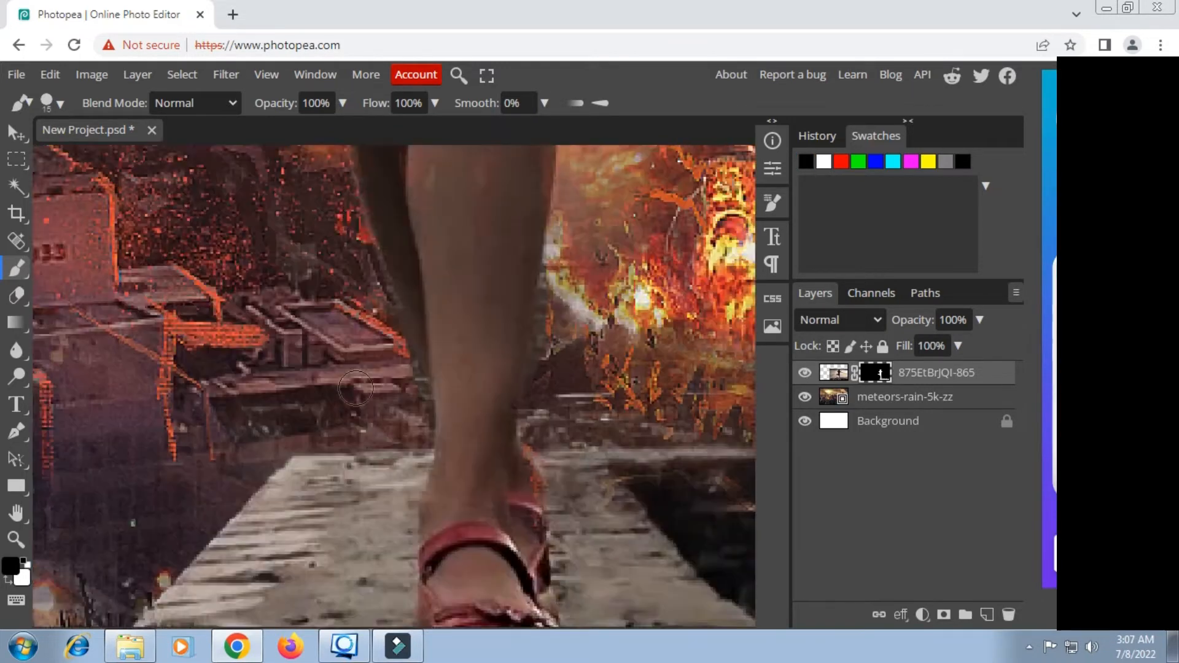
Step: Paint white on the layer mask to restore the stone walkway around the girl's feet
left_click_drag(479, 479, 481, 316)
mouse_move(568, 306)
left_mouse_down()
mouse_move(456, 316)
mouse_move(617, 309)
mouse_move(249, 304)
left_mouse_up()
key("x")
mouse_move(249, 304)
left_mouse_down()
mouse_move(715, 312)
mouse_move(347, 295)
left_mouse_up()
mouse_move(626, 293)
left_mouse_down()
mouse_move(215, 314)
mouse_move(723, 294)
mouse_move(419, 295)
left_mouse_up()
mouse_move(688, 300)
left_mouse_down()
mouse_move(419, 310)
mouse_move(671, 301)
left_mouse_up()
mouse_move(681, 316)
left_mouse_down()
mouse_move(415, 324)
mouse_move(715, 303)
mouse_move(324, 310)
left_mouse_up()
left_click_drag(547, 292, 346, 297)
Step: Enlarge the brush to 40 and paint white on the mask to restore the walkway and adjoining brick wall
scroll(256, 356, "down", 3)
left_click_drag(256, 356, 635, 253)
right_click(454, 283)
left_click(587, 330)
key("Return")
left_click_drag(638, 406, 442, 413)
mouse_move(230, 358)
left_mouse_down()
mouse_move(540, 342)
mouse_move(189, 273)
left_mouse_up()
left_click_drag(197, 312, 605, 310)
scroll(391, 276, "down", 5)
scroll(390, 269, "up", 5)
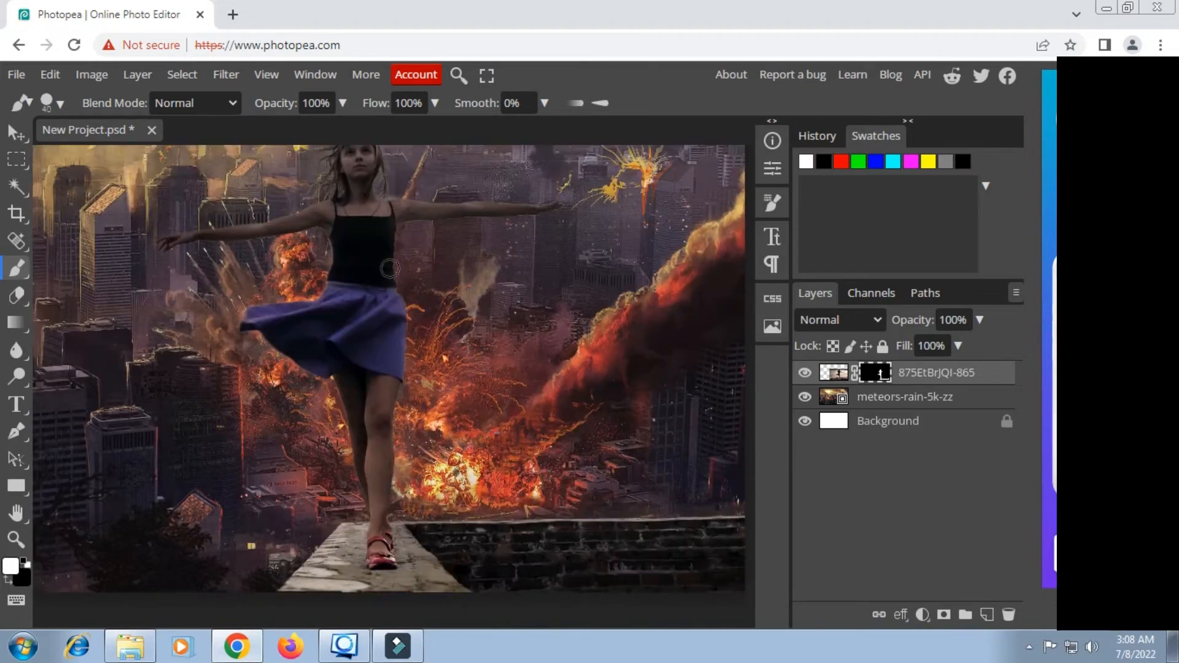
Step: Paint black on the mask with a smaller brush to clean the edge of the loose hair above the shoulder
scroll(335, 275, "up", 4)
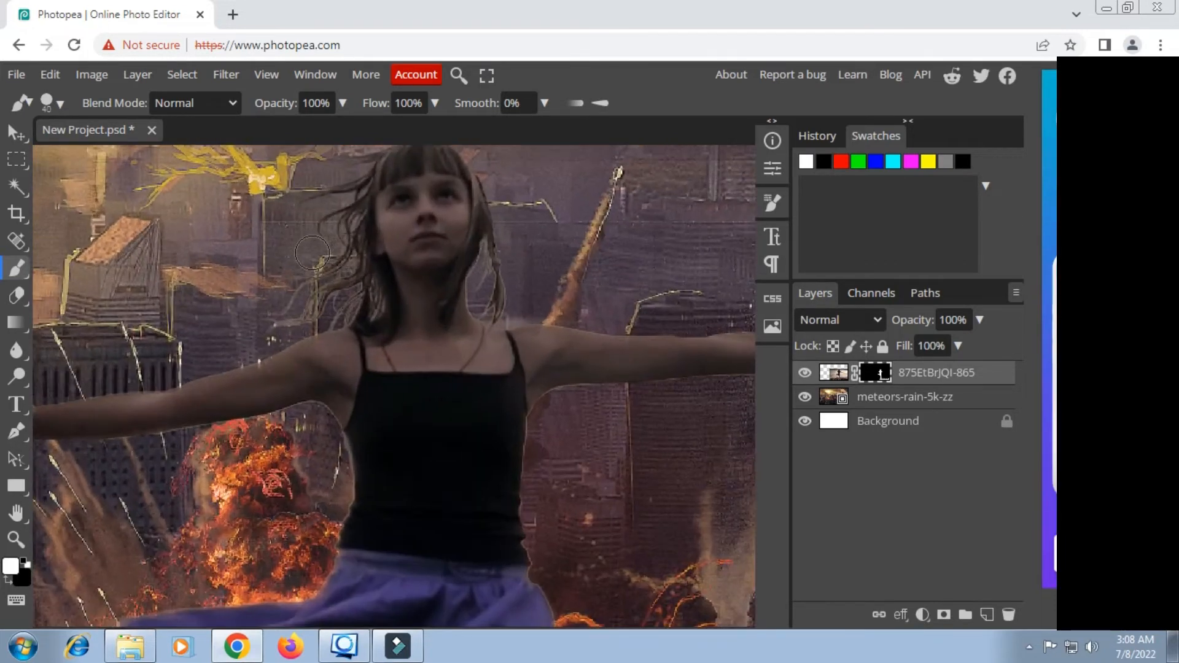
scroll(312, 253, "up", 1)
scroll(457, 243, "up", 3)
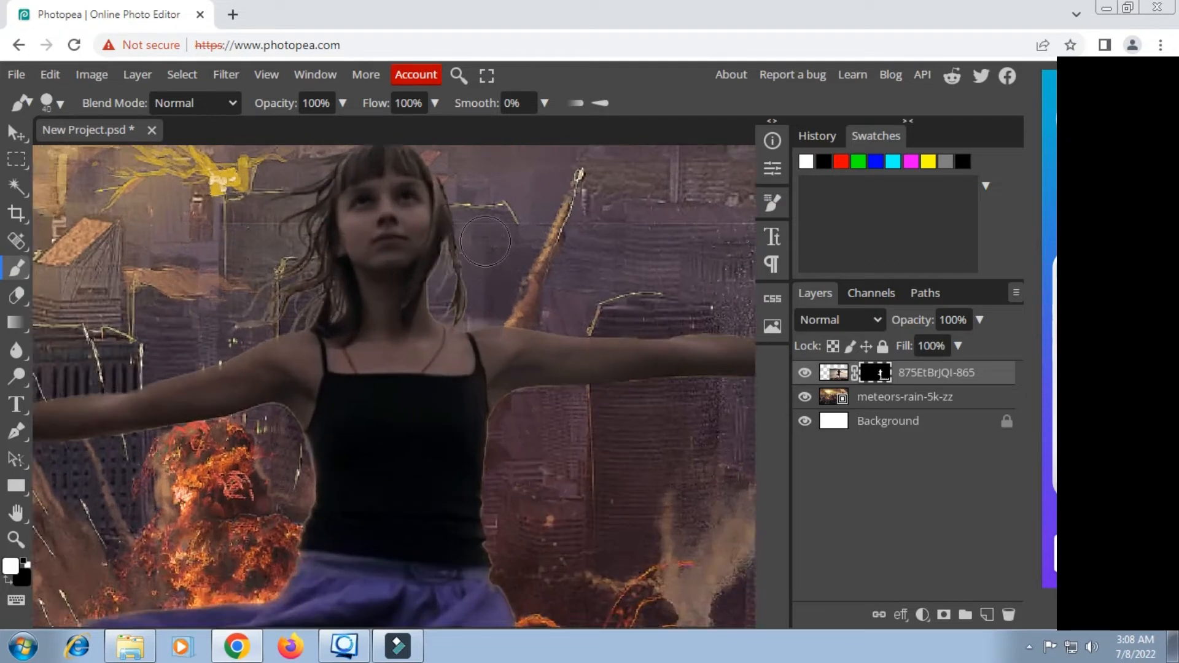
scroll(486, 240, "down", 1)
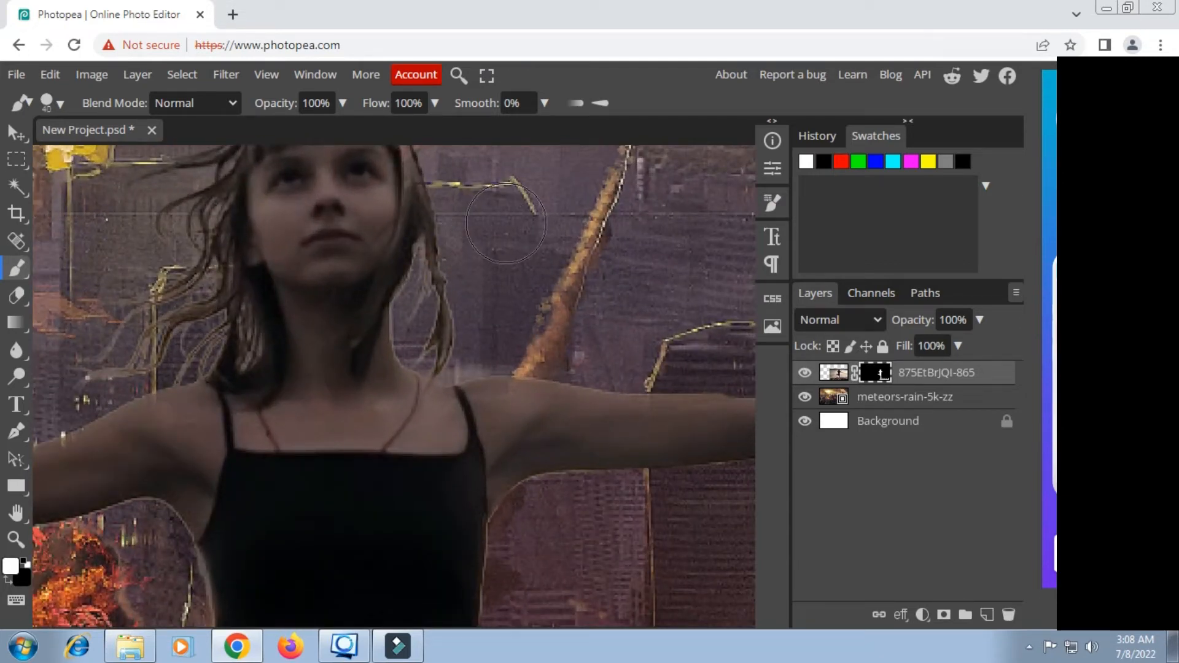
key("bracketleft")
key("x")
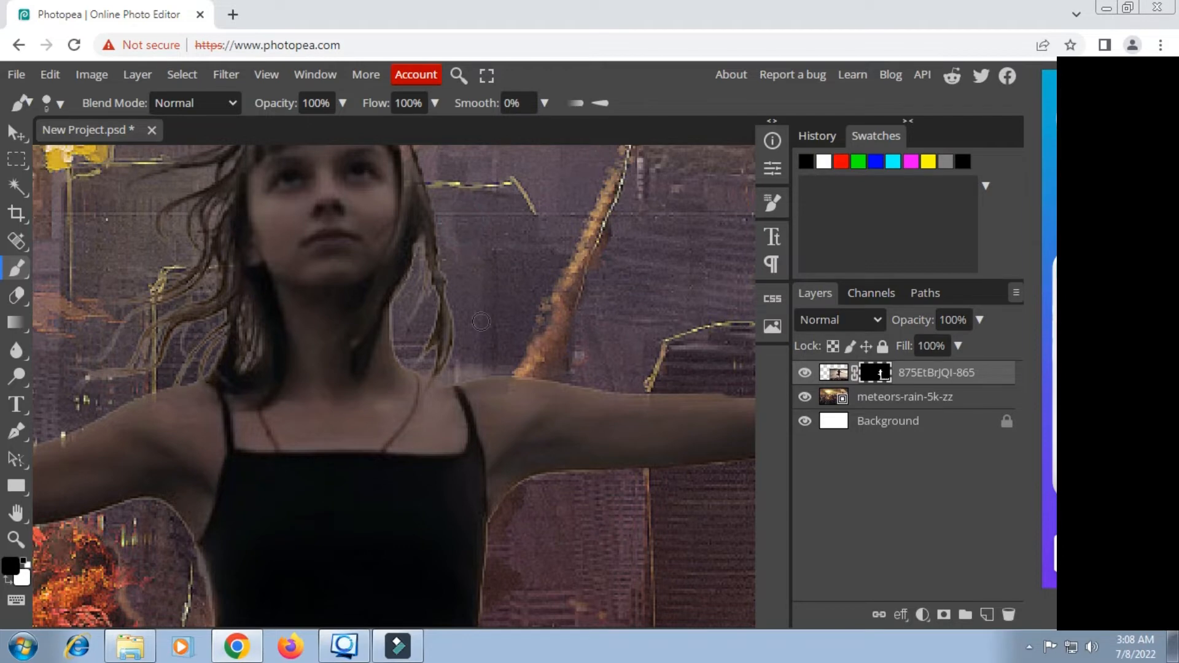
left_click_drag(453, 251, 446, 219)
scroll(444, 202, "down", 4)
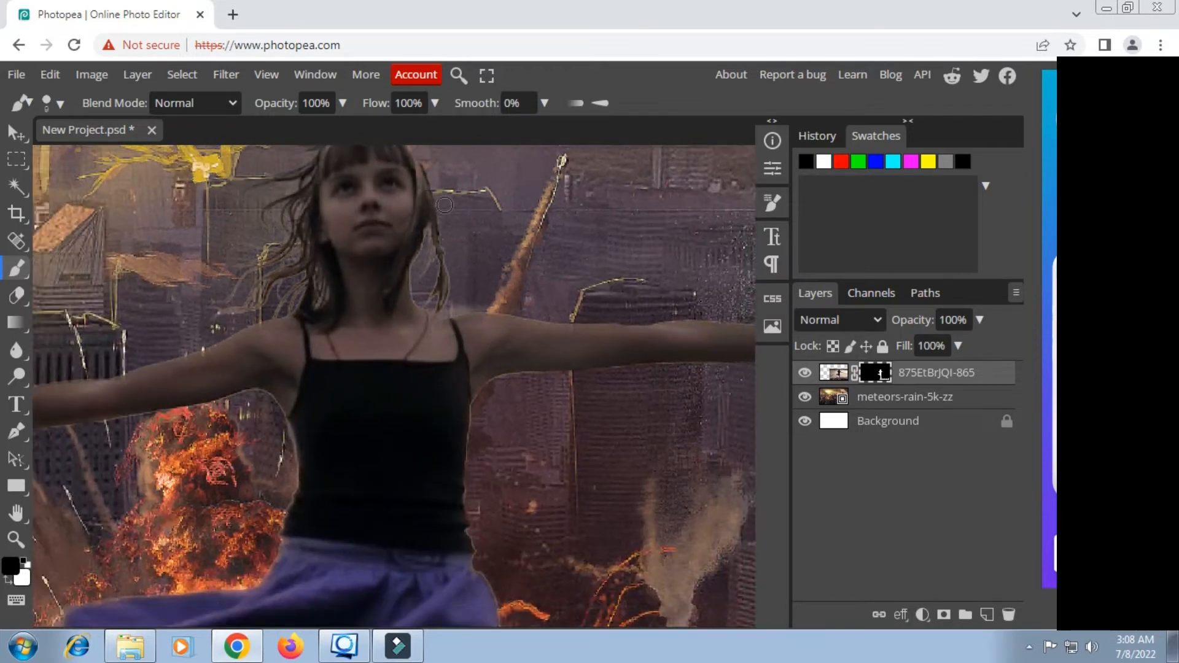
scroll(490, 281, "up", 2)
scroll(466, 289, "up", 5)
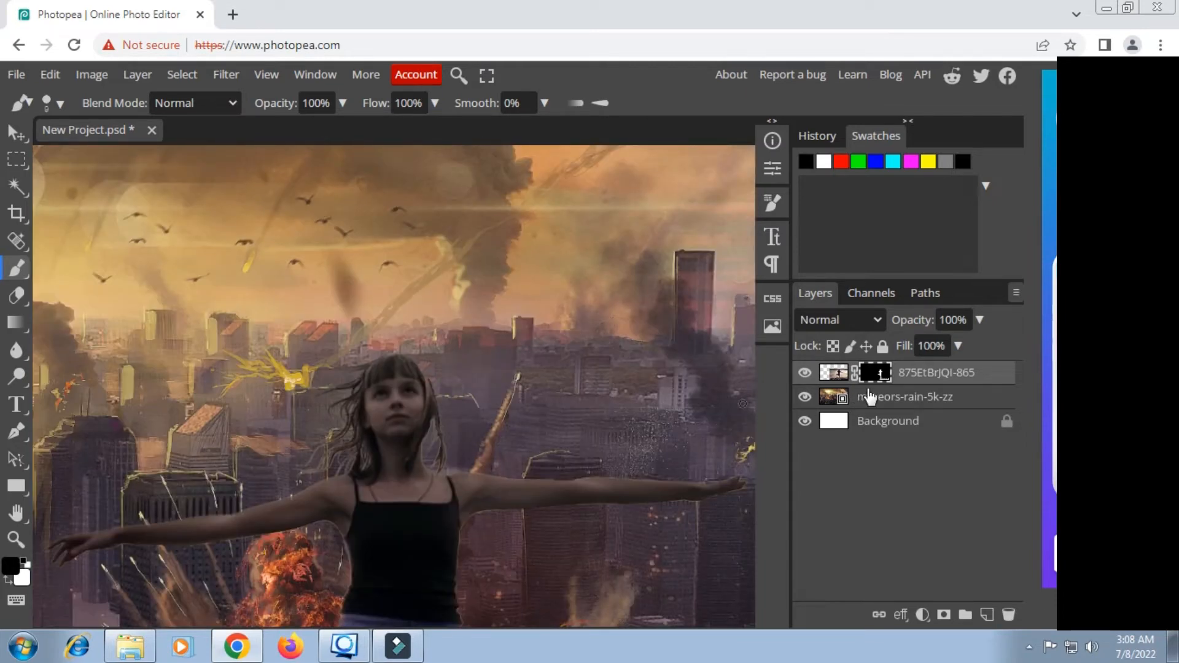
Step: Select the meteors-rain-5k-zz layer and search the image gallery for wings
left_click(868, 396)
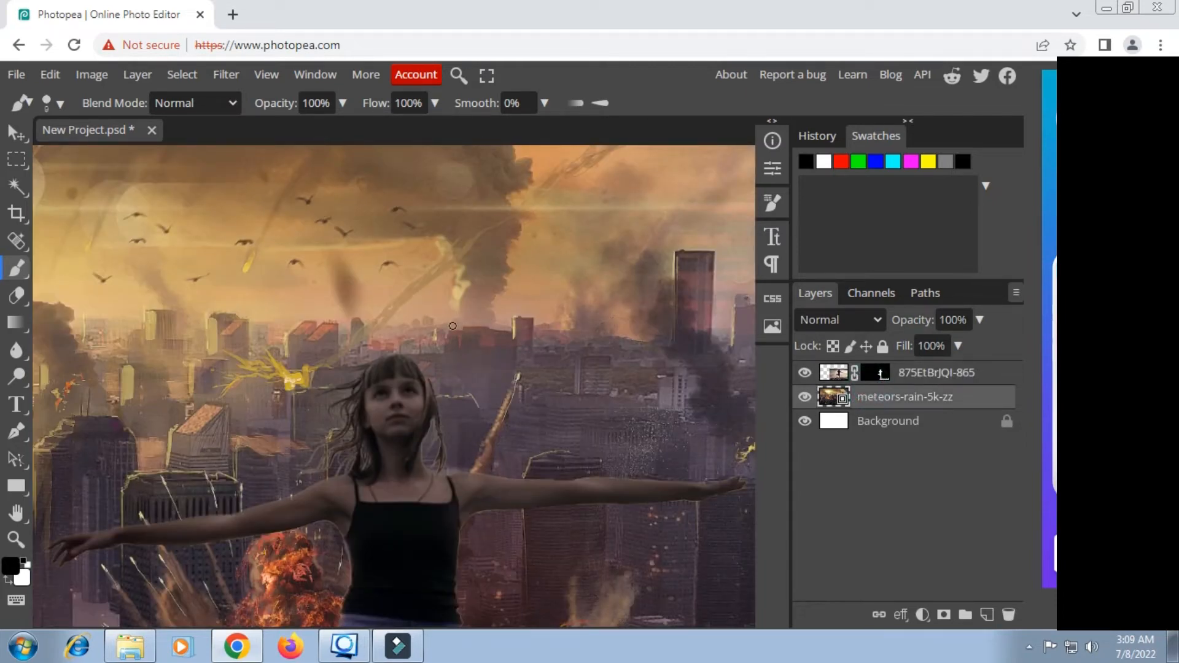
scroll(452, 326, "down", 2)
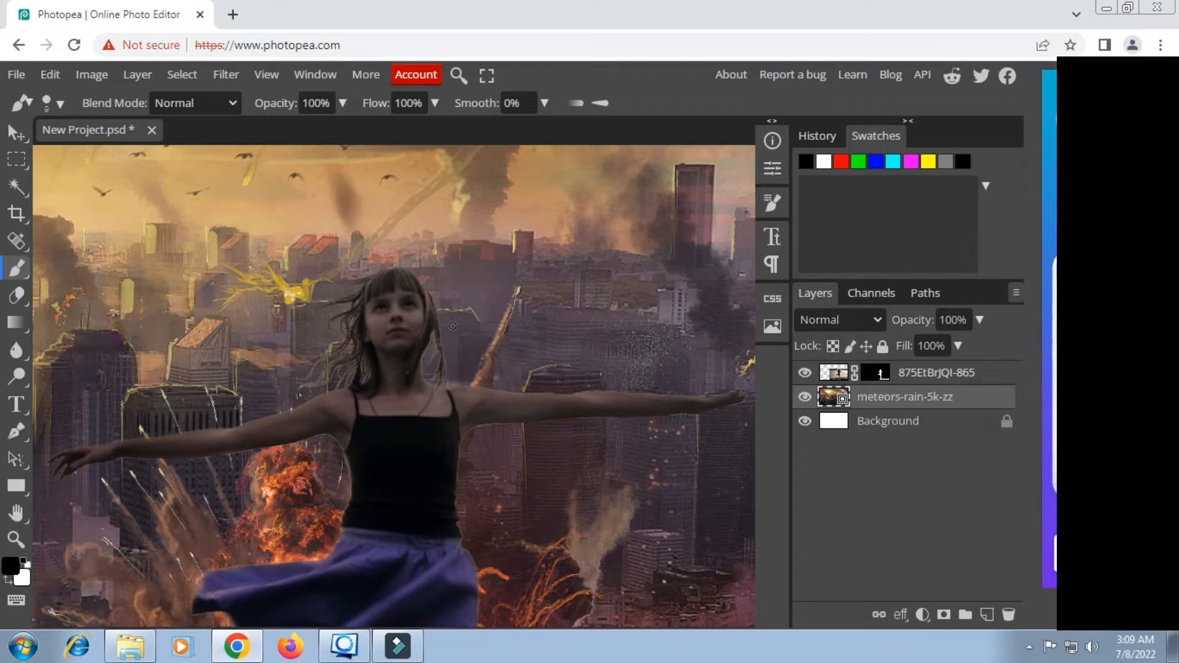
left_click(773, 326)
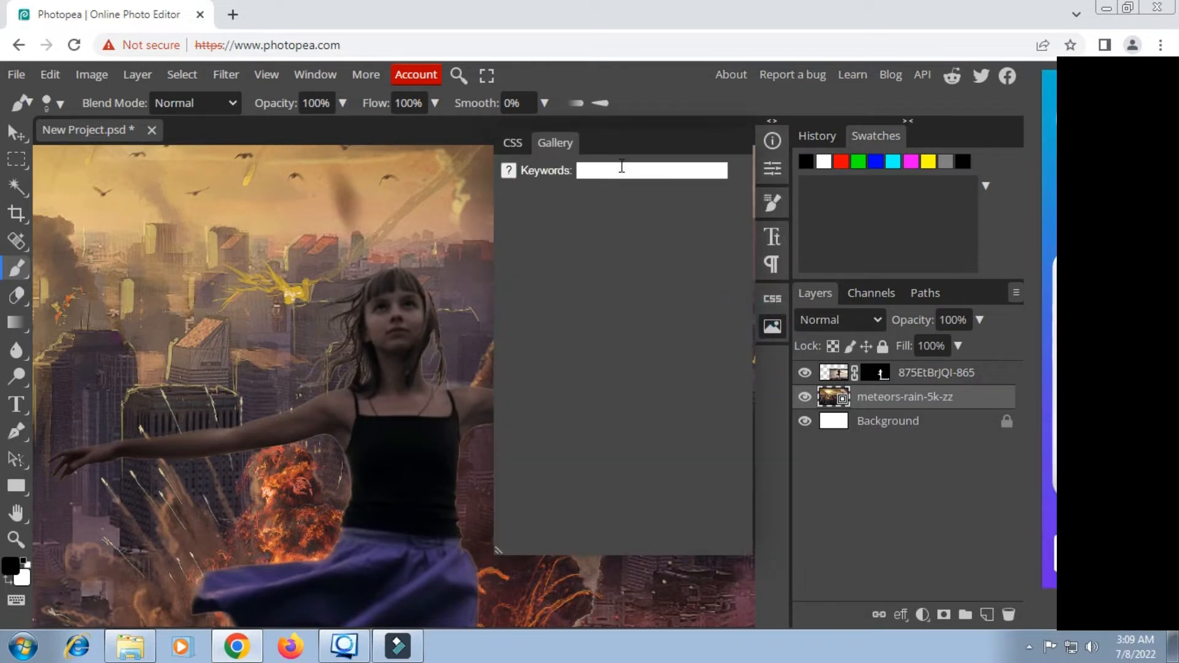
left_click(622, 170)
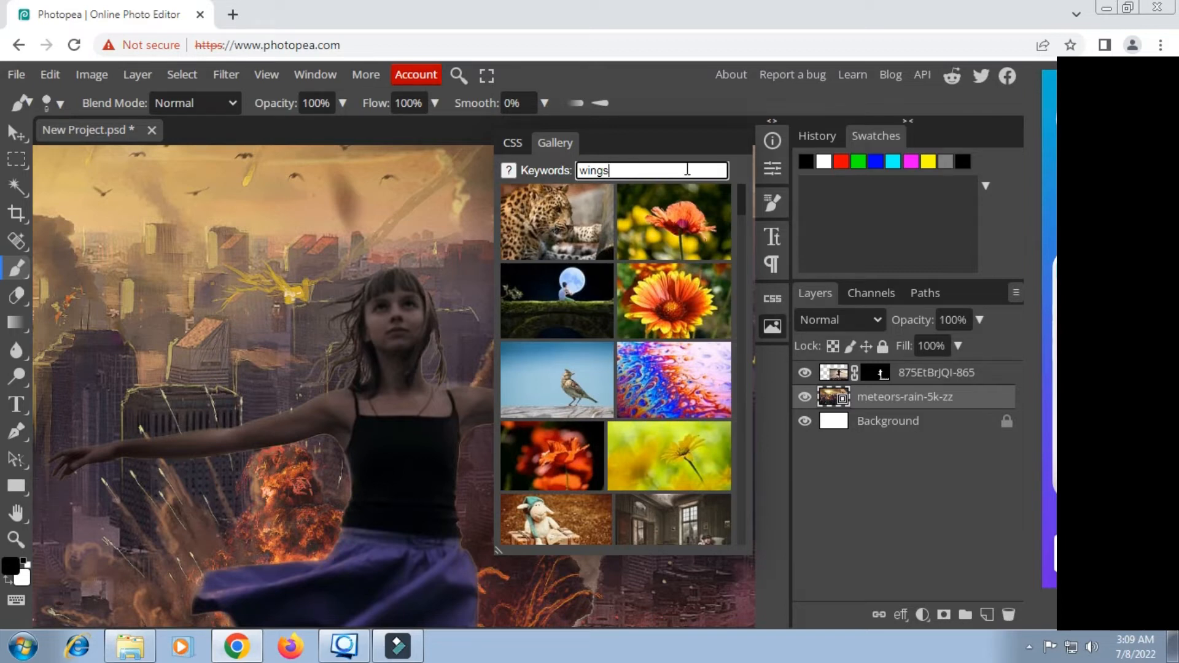
key("Return")
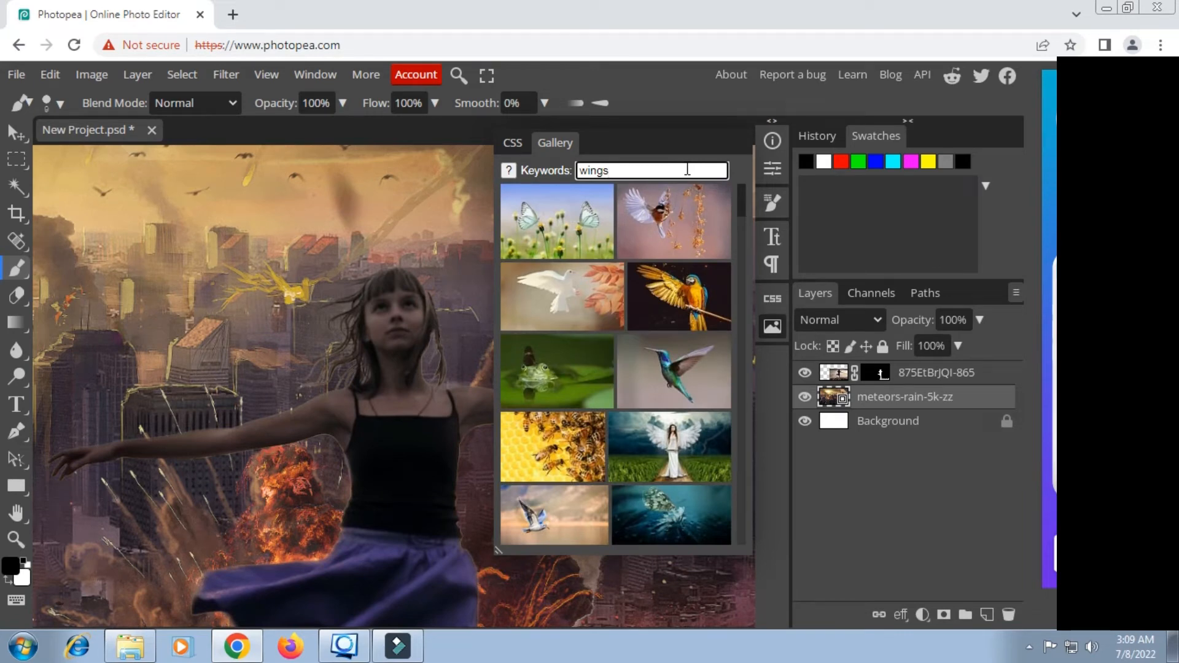
Step: Insert the gallery photo of the brown eagle flying with spread wings against blue sky above the city layer
scroll(650, 322, "down", 10)
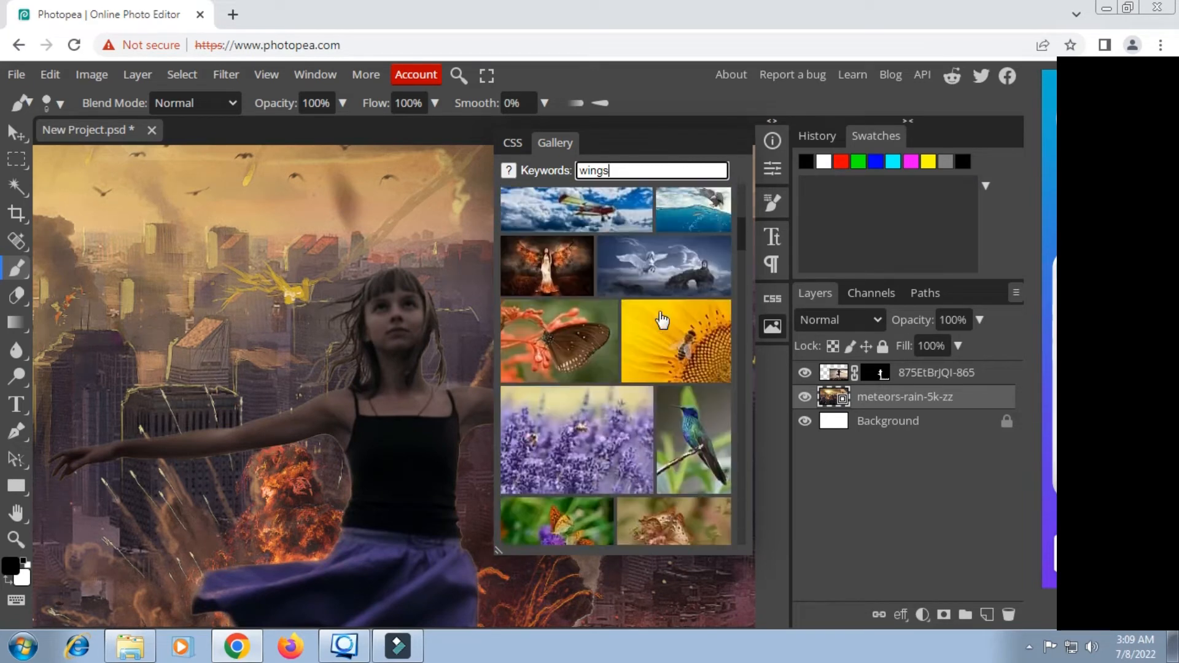
scroll(661, 320, "down", 10)
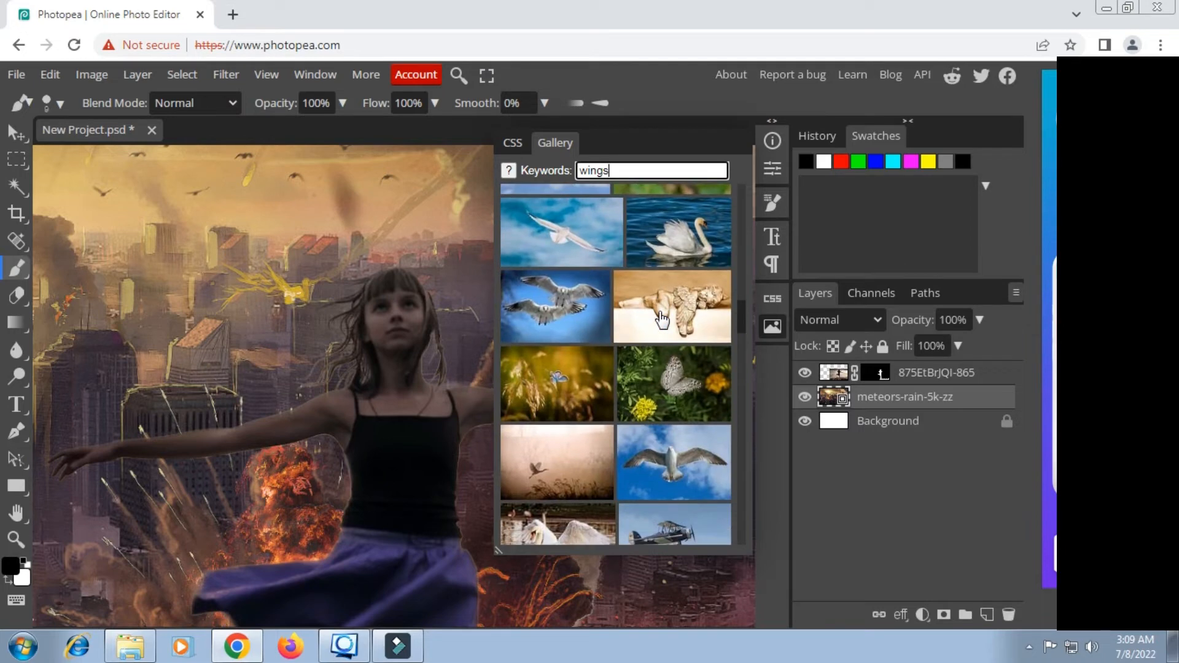
scroll(661, 319, "down", 5)
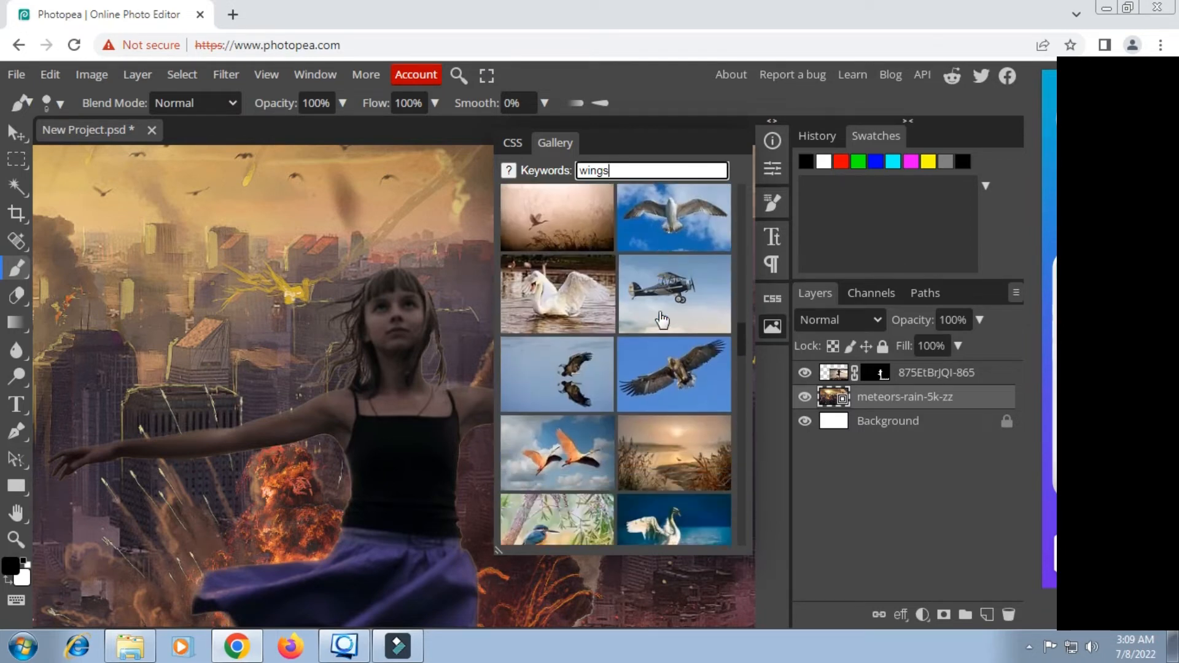
left_click(681, 356)
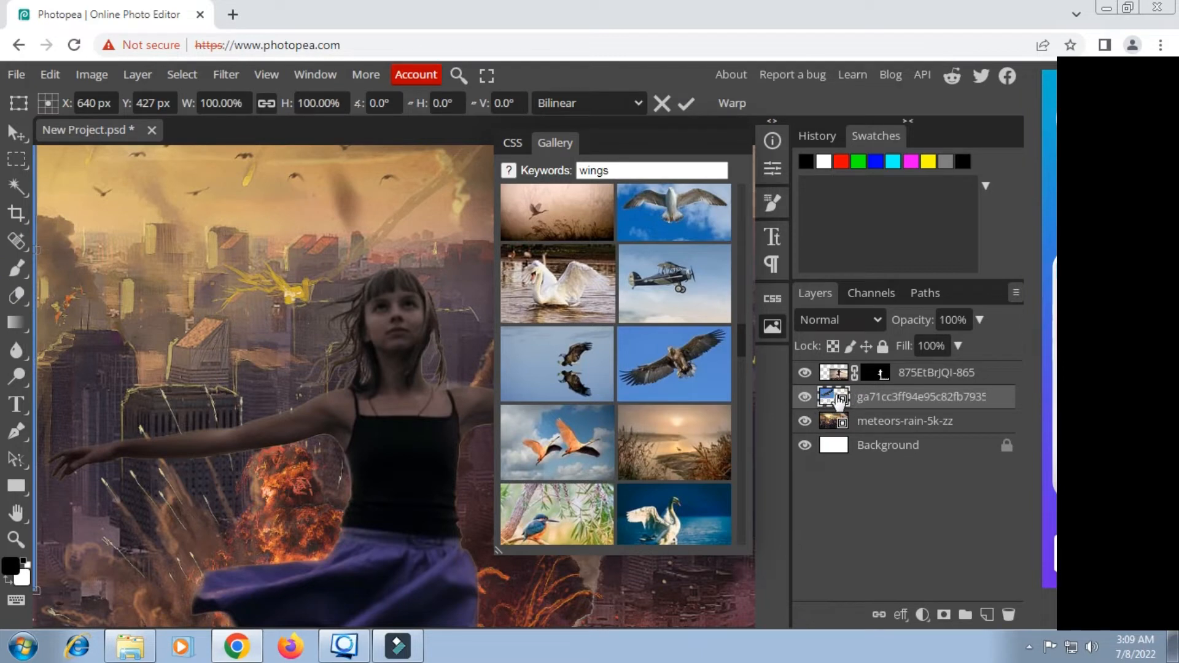
left_click(784, 325)
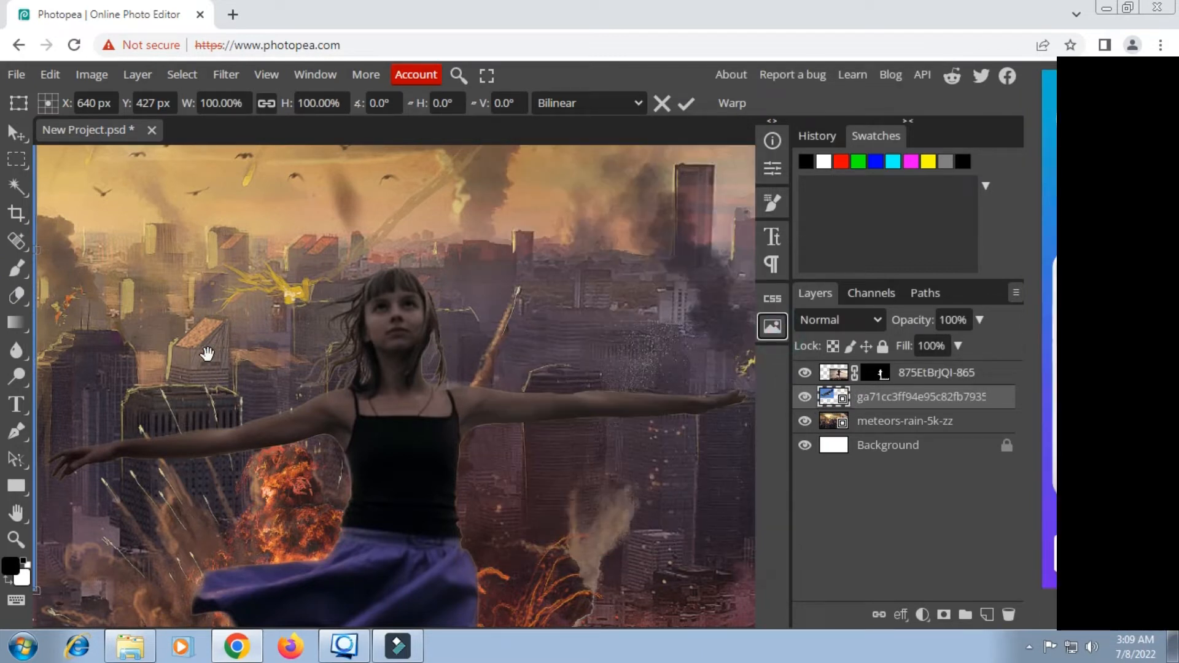
Step: Rasterize the inserted eagle photo layer
scroll(203, 350, "left", 10)
scroll(313, 338, "down", 3)
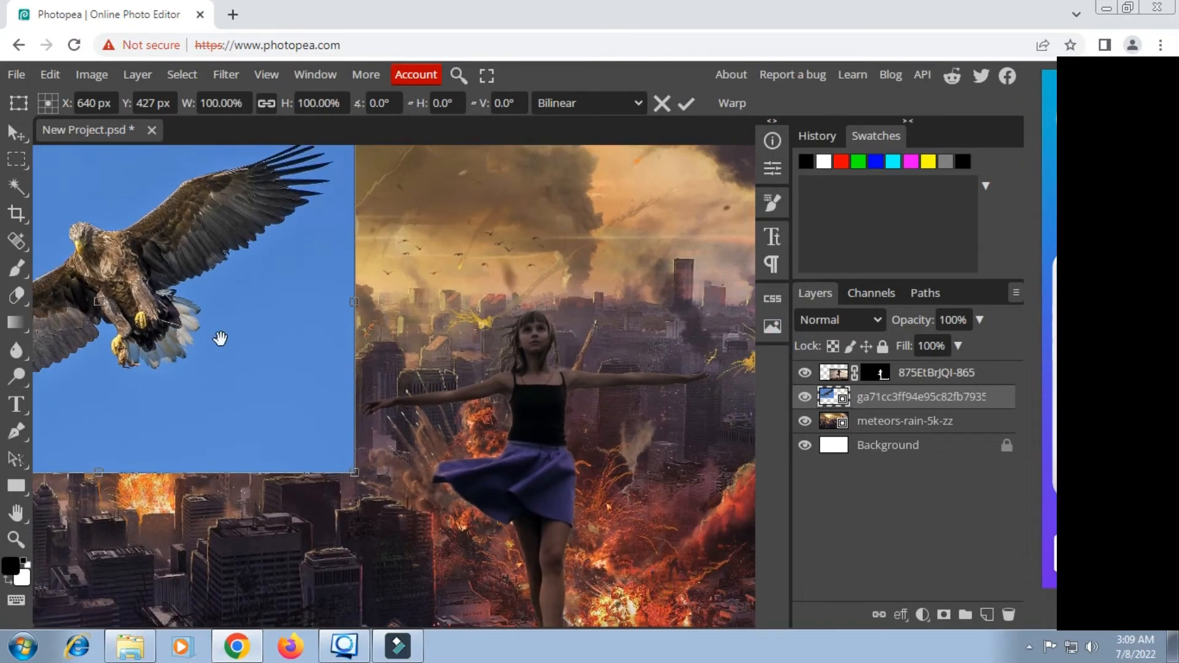
left_click_drag(221, 338, 407, 333)
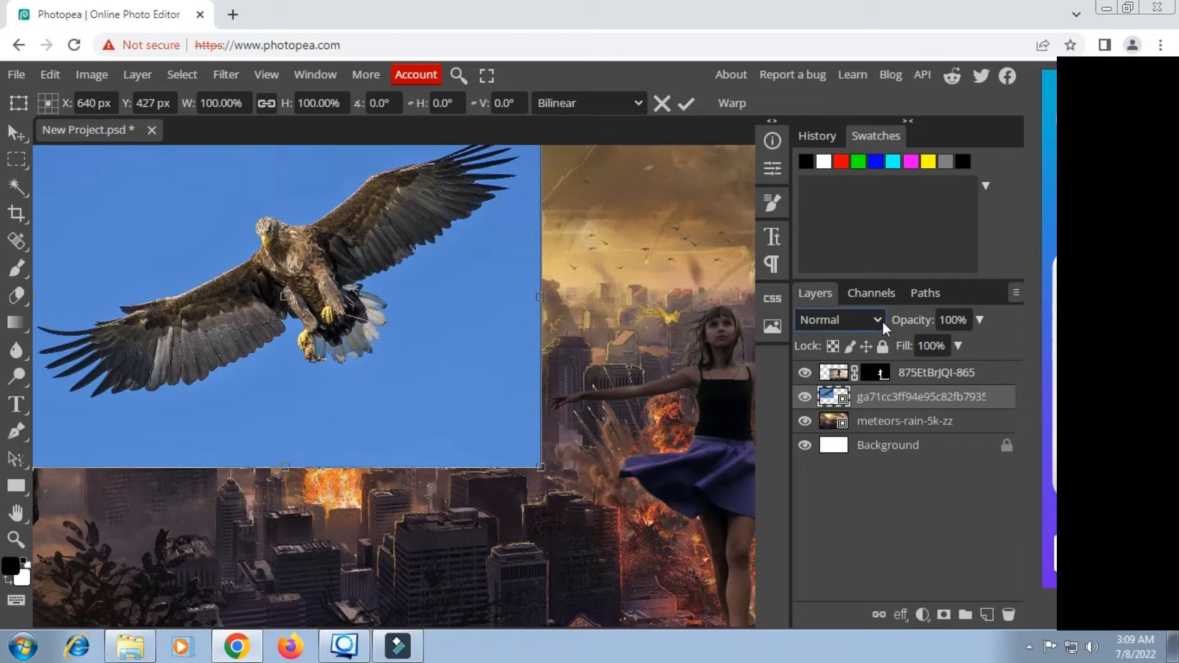
right_click(840, 396)
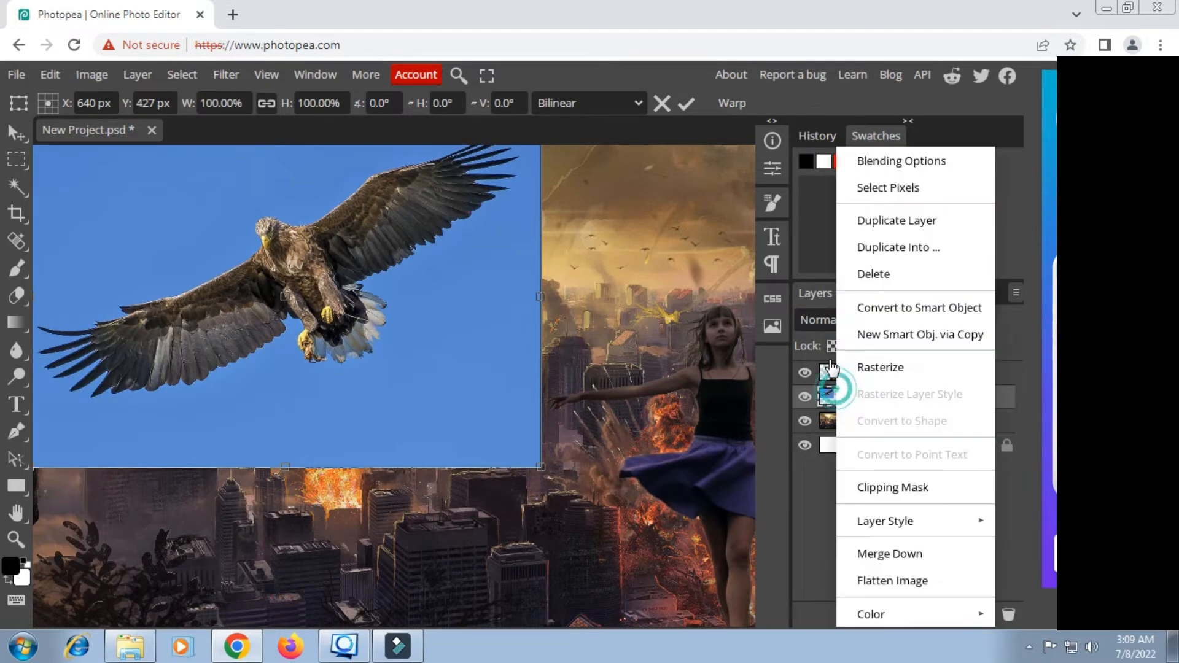
left_click(881, 367)
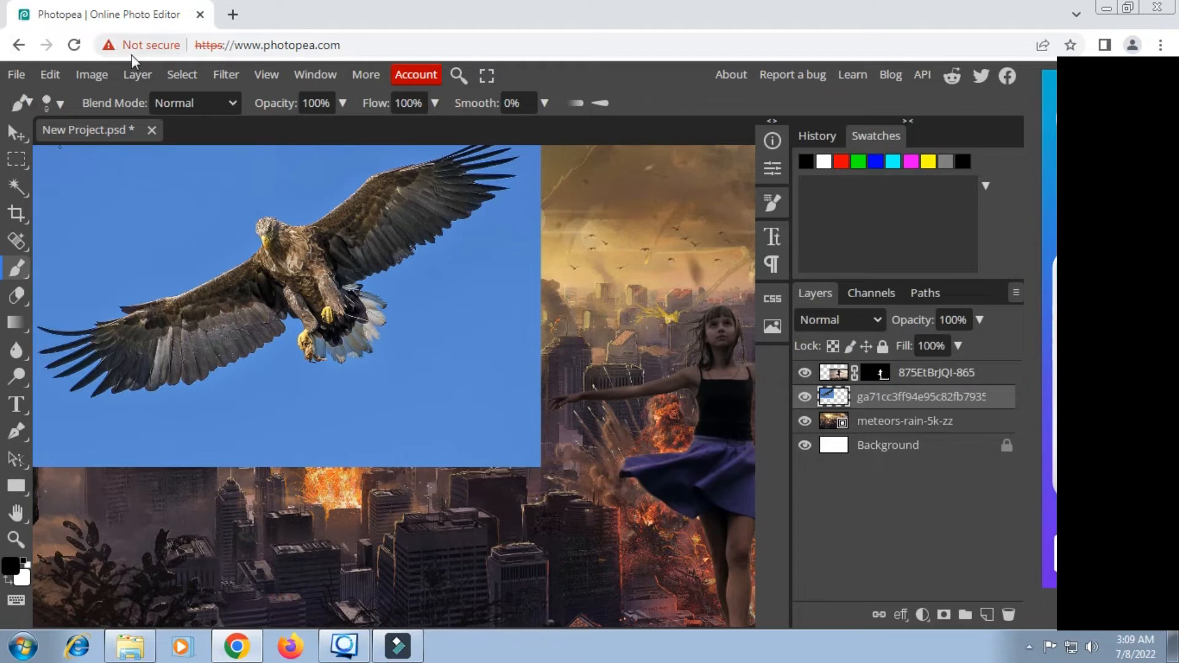
Step: Run Magic Cut on the eagle and mark the missing wingtip feathers in grey as undecided area
left_click(185, 74)
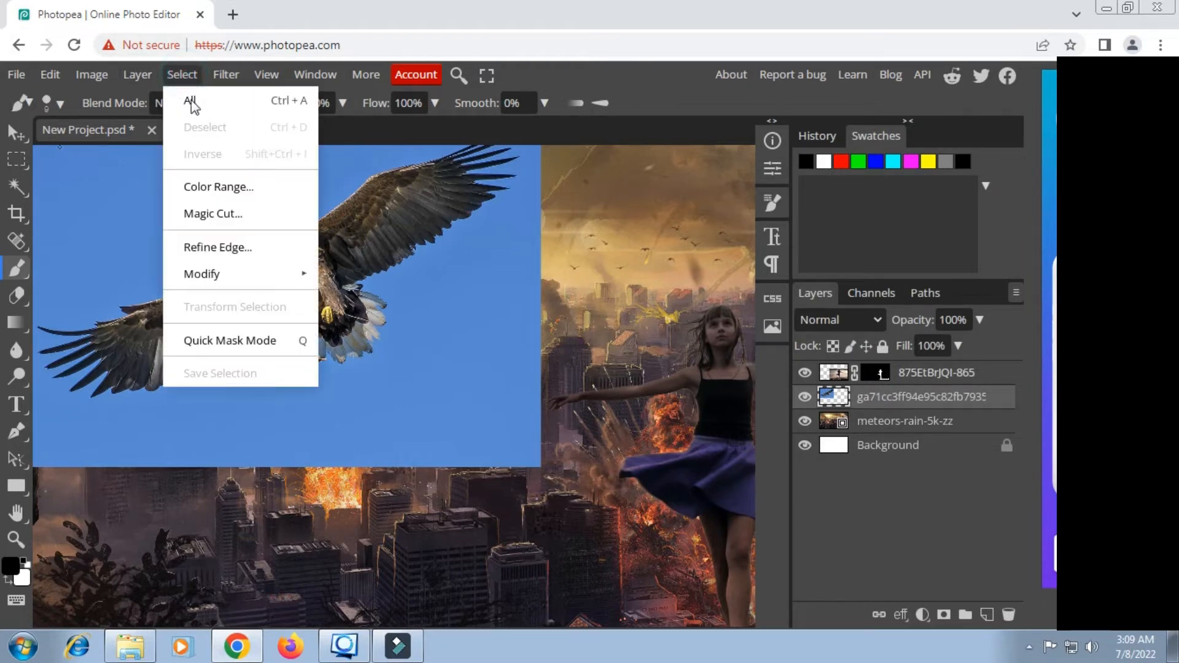
left_click(216, 214)
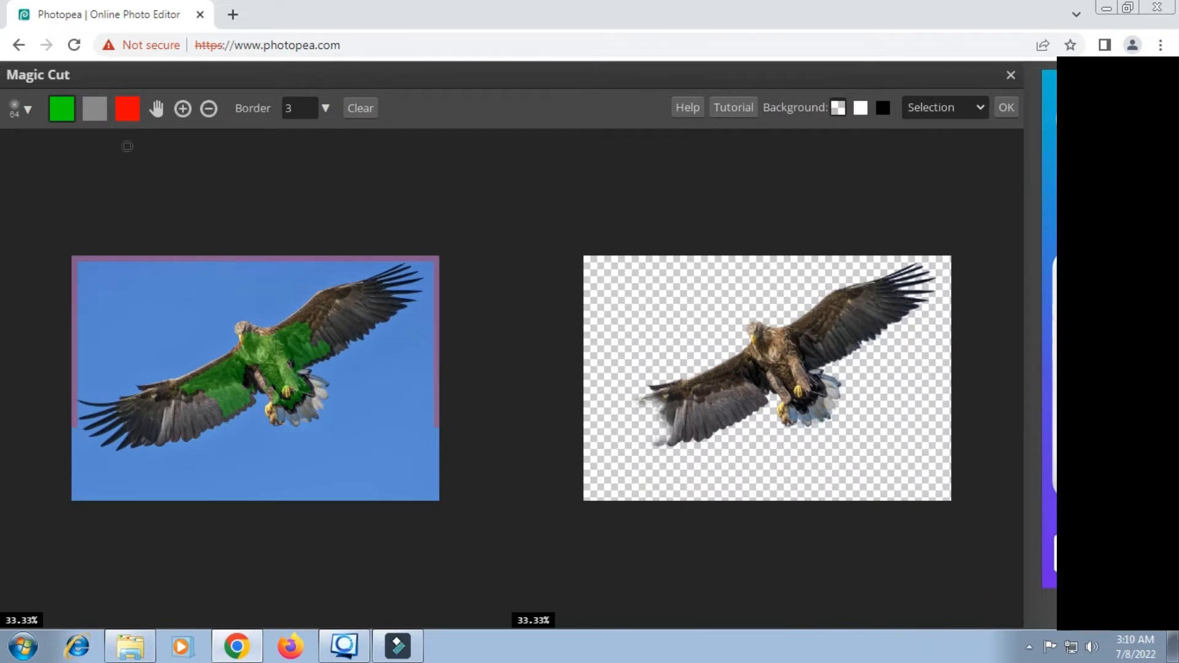
left_click(94, 120)
mouse_move(74, 397)
left_mouse_down()
mouse_move(70, 428)
mouse_move(73, 398)
mouse_move(78, 432)
mouse_move(127, 438)
left_mouse_up()
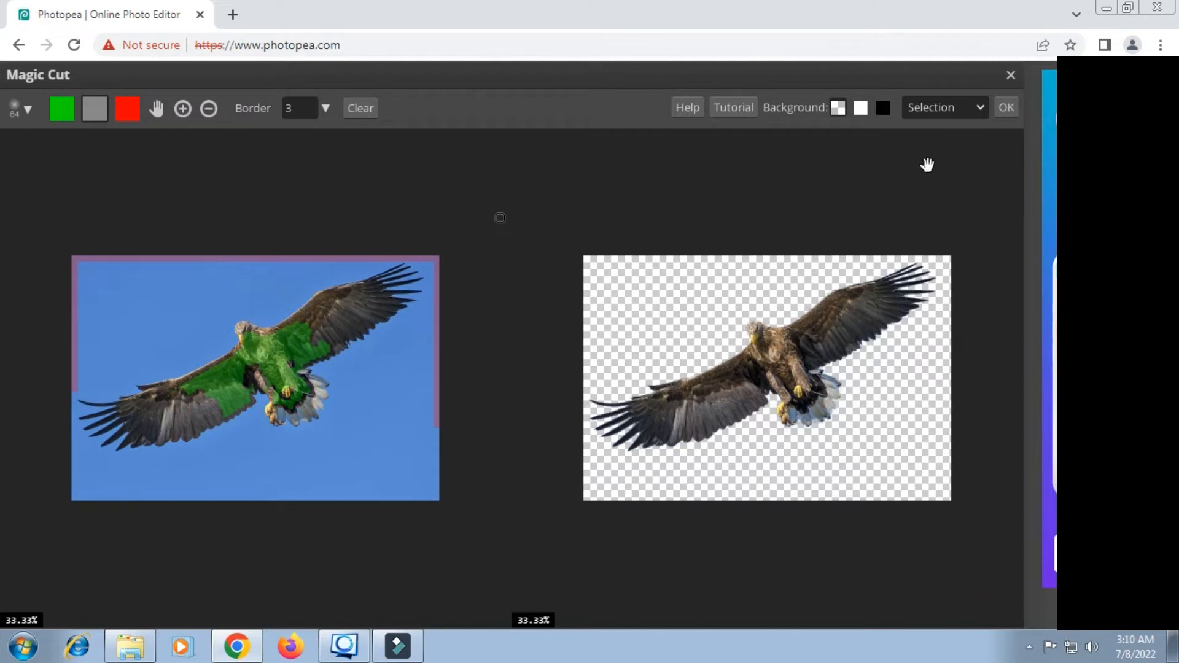
Step: Output the eagle cutout from Magic Cut as a New Layer
left_click(984, 105)
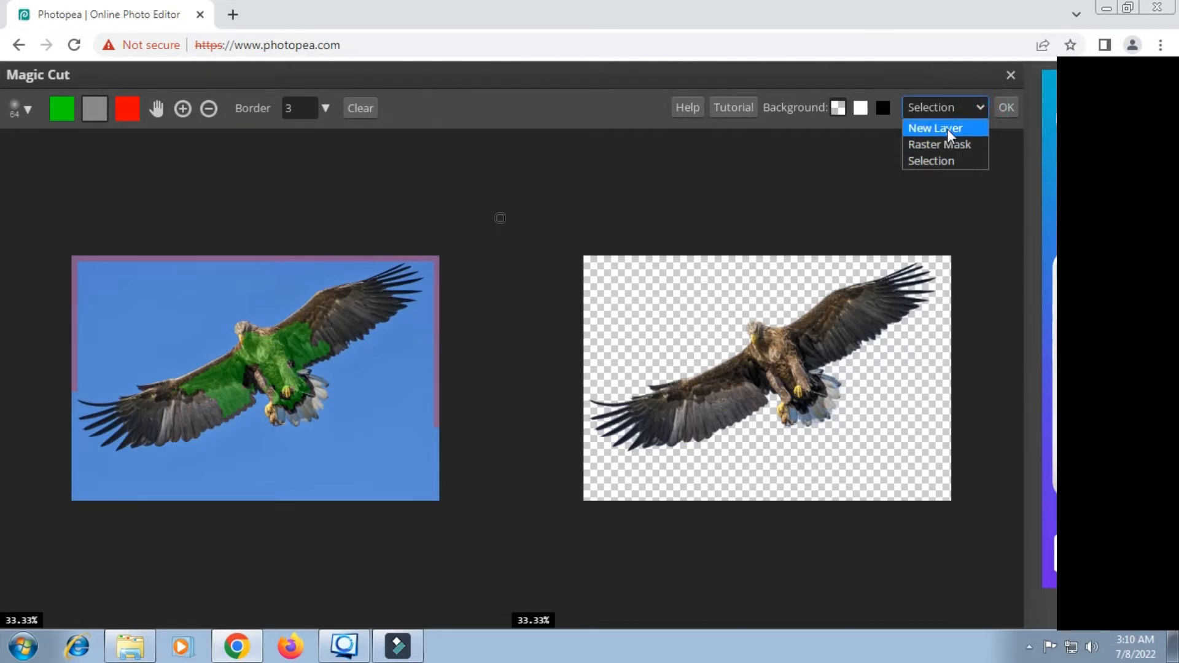
left_click(947, 127)
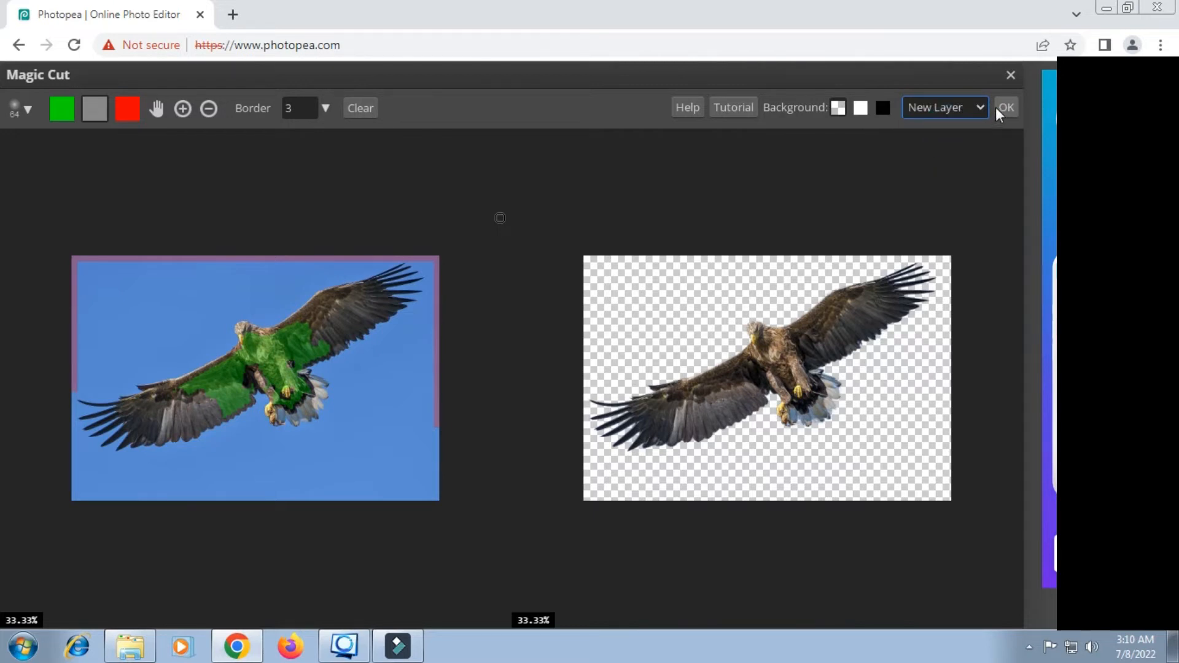
left_click(1000, 108)
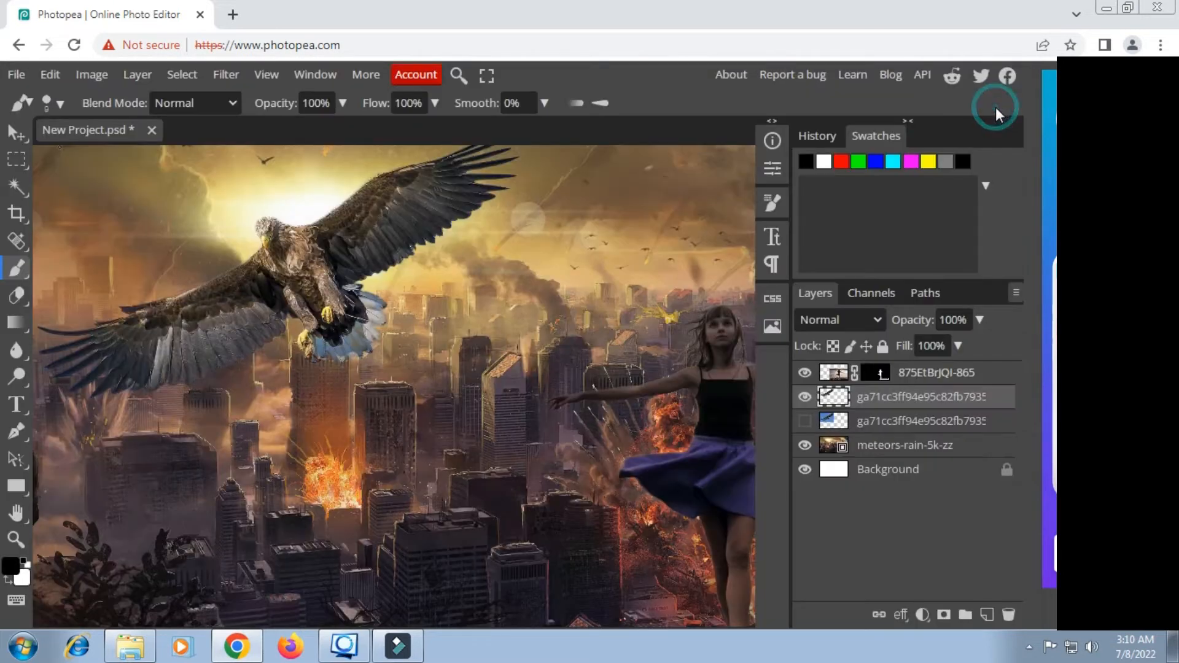
Step: Delete the original eagle photo layer with the blue sky, keeping the cutout
left_click(883, 423)
left_click(804, 420)
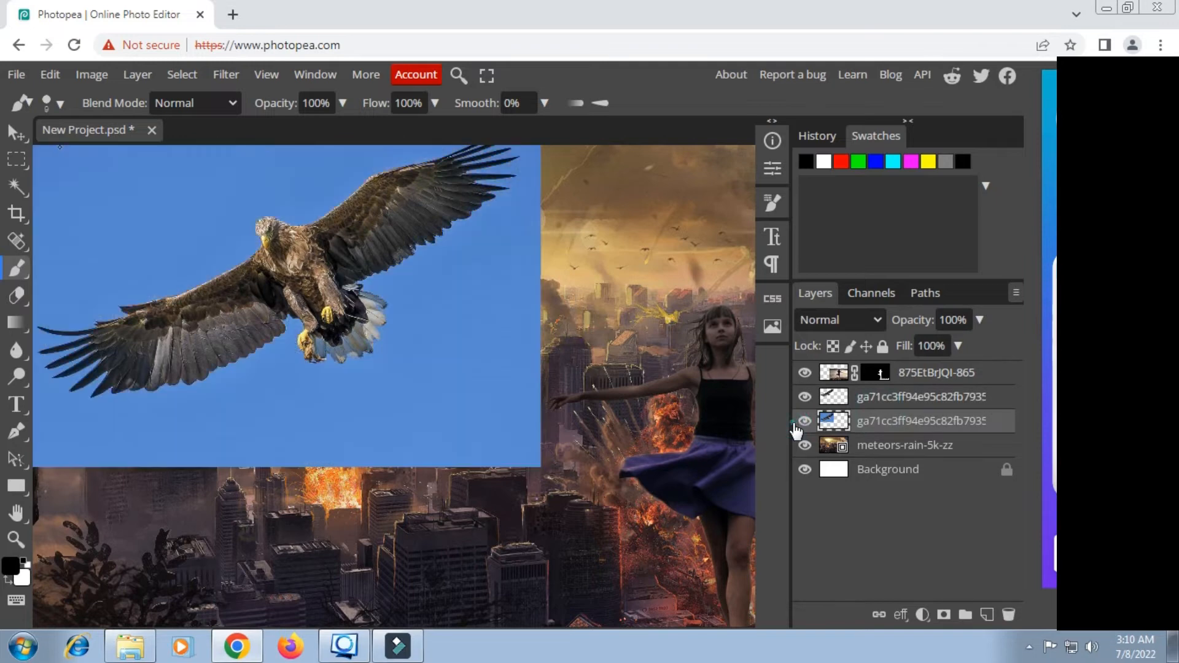
left_click(804, 421)
left_click(1007, 615)
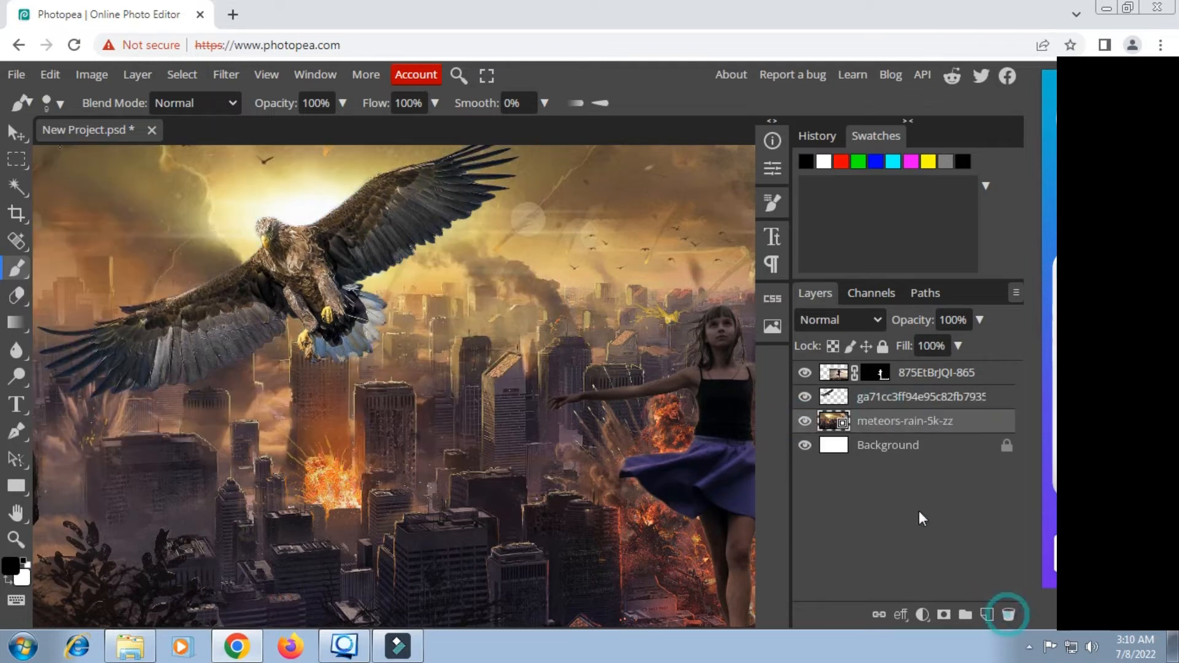
Step: On the eagle cutout layer, outline the raised wing with a freehand Lasso selection from the shoulder around the feather tips
left_click(867, 398)
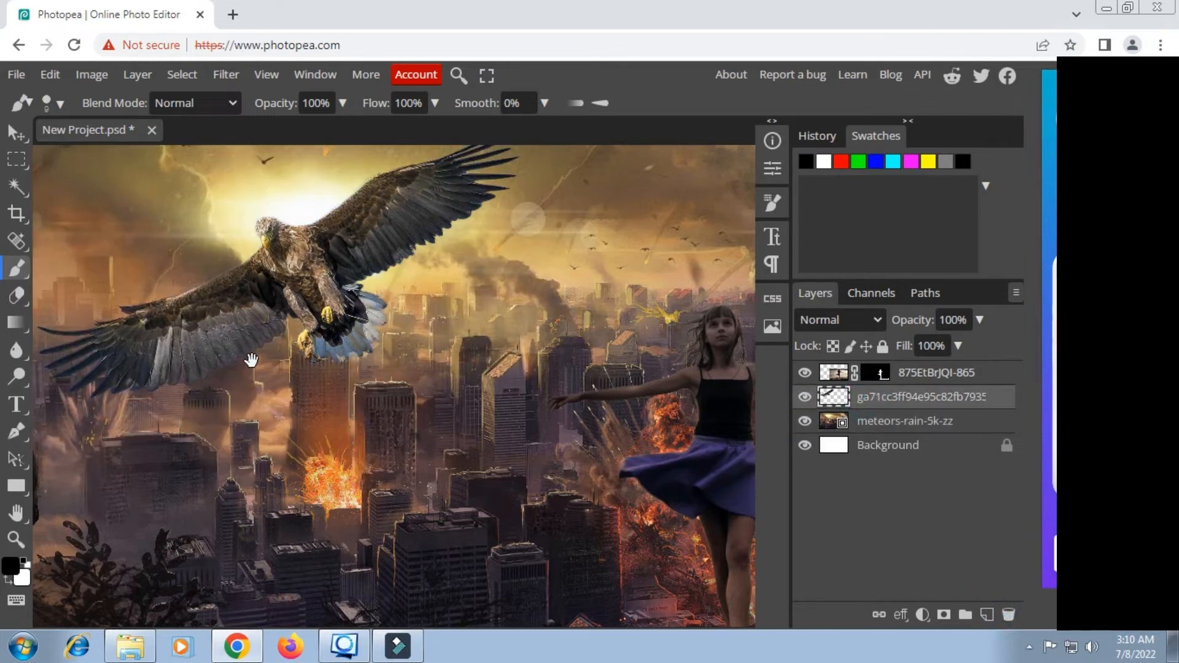
scroll(251, 360, "up", 5)
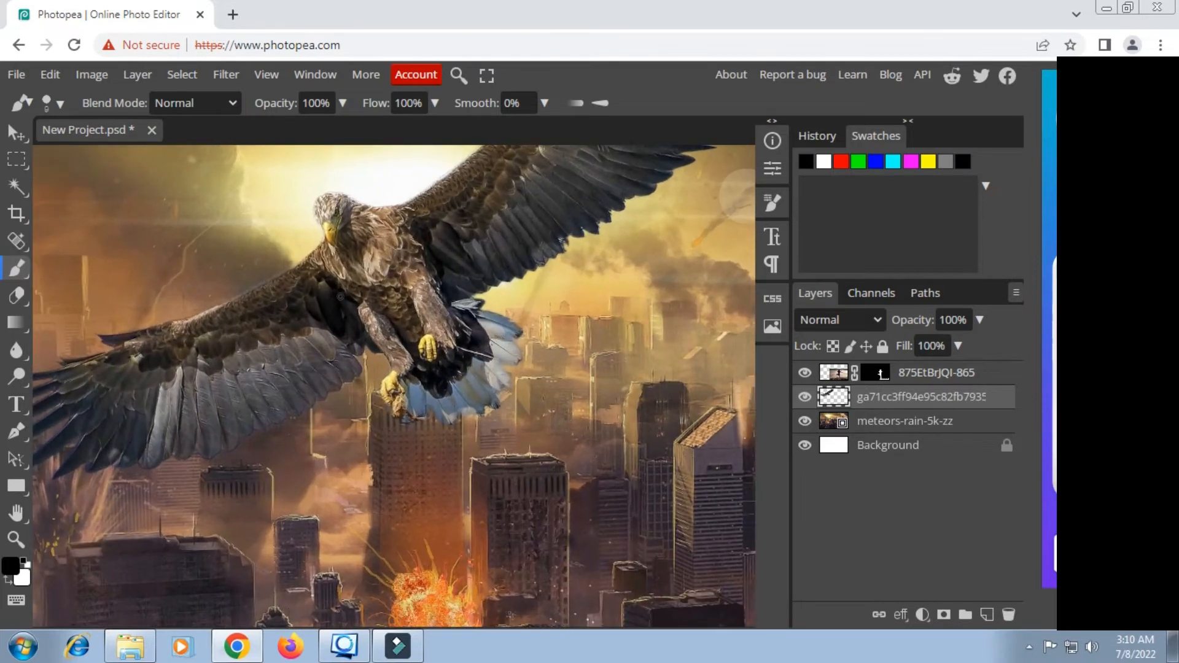
left_click_drag(287, 348, 375, 329)
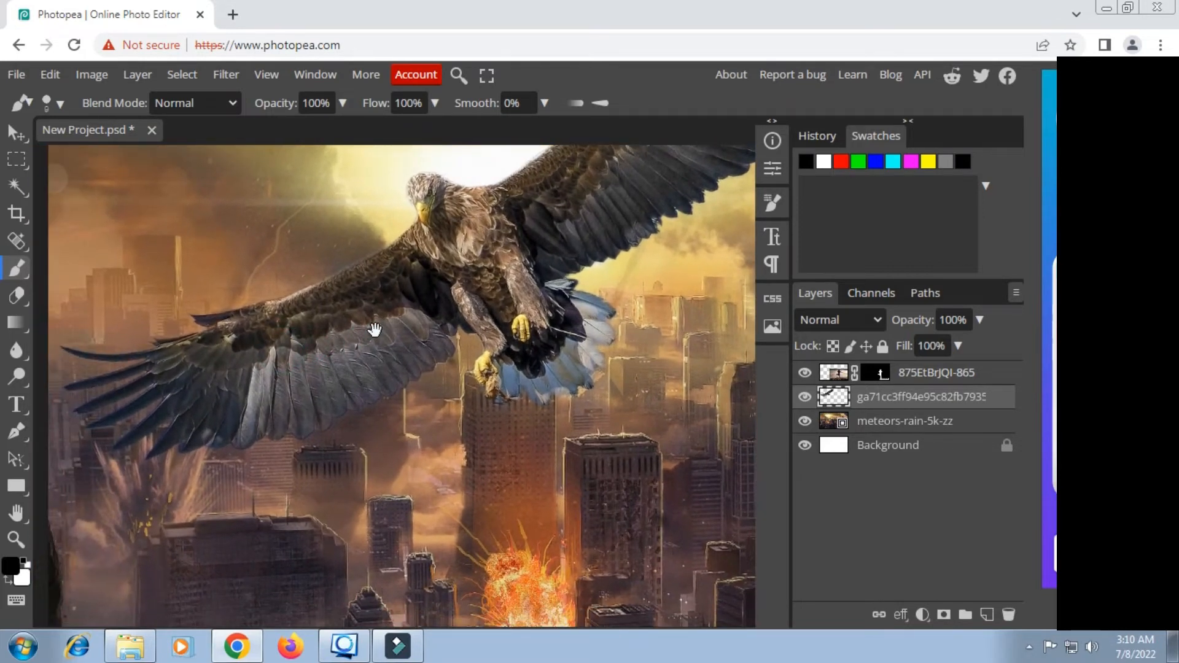
scroll(130, 447, "down", 4)
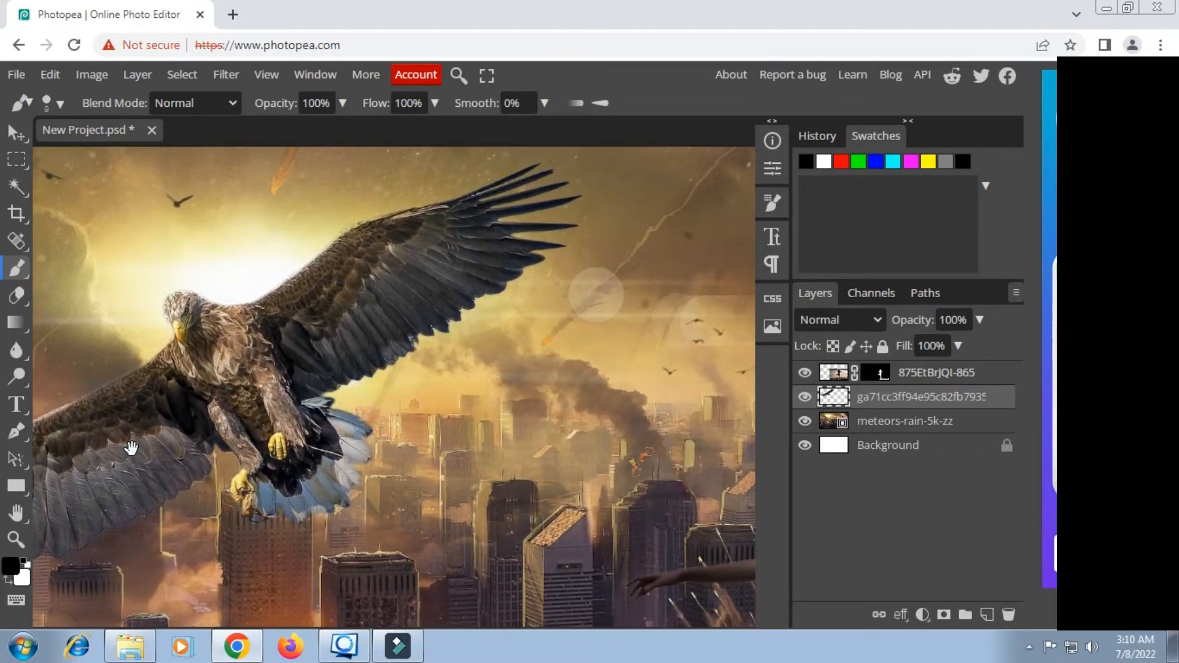
left_click_drag(131, 447, 134, 436)
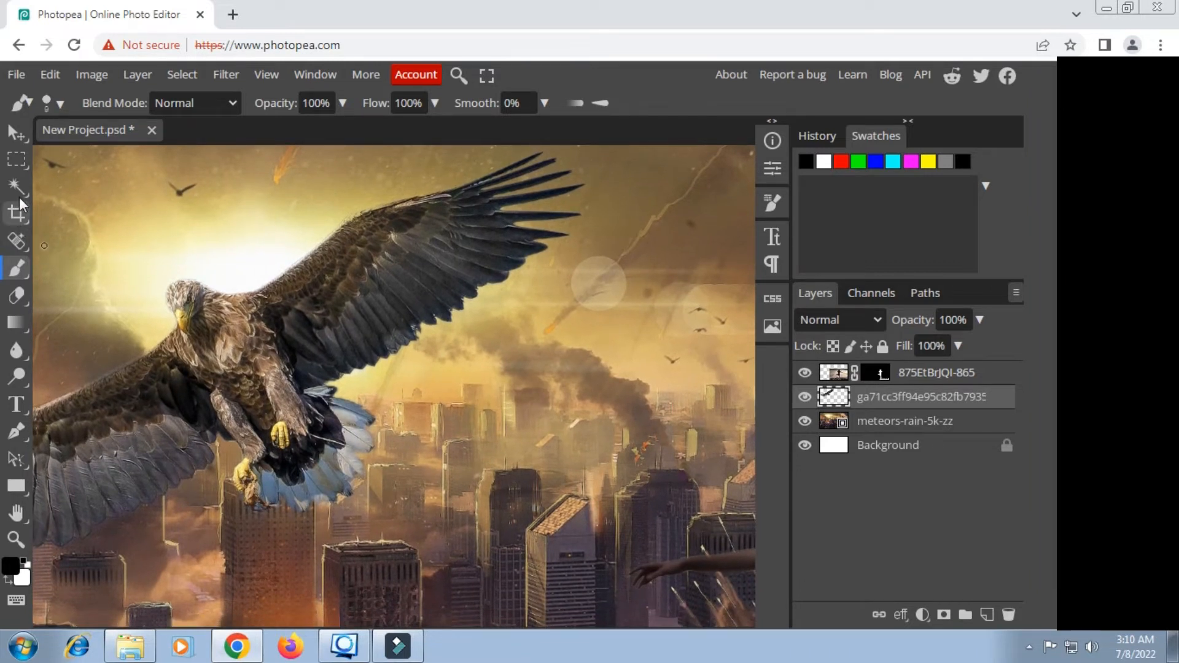
left_click(20, 159)
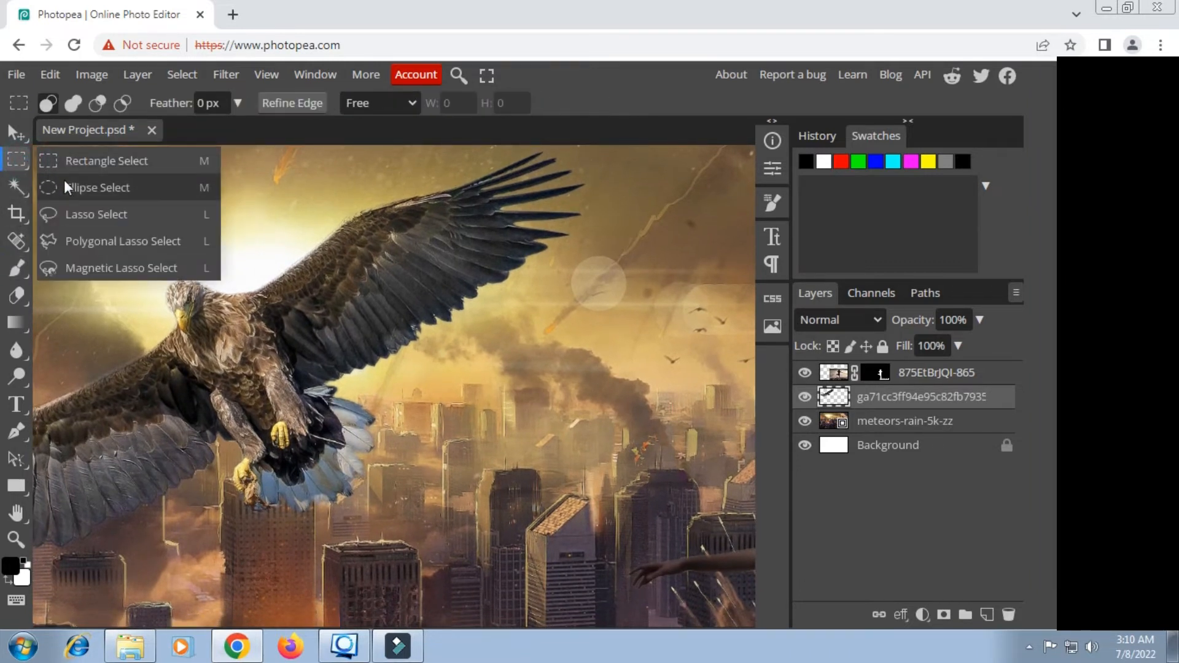
left_click(65, 215)
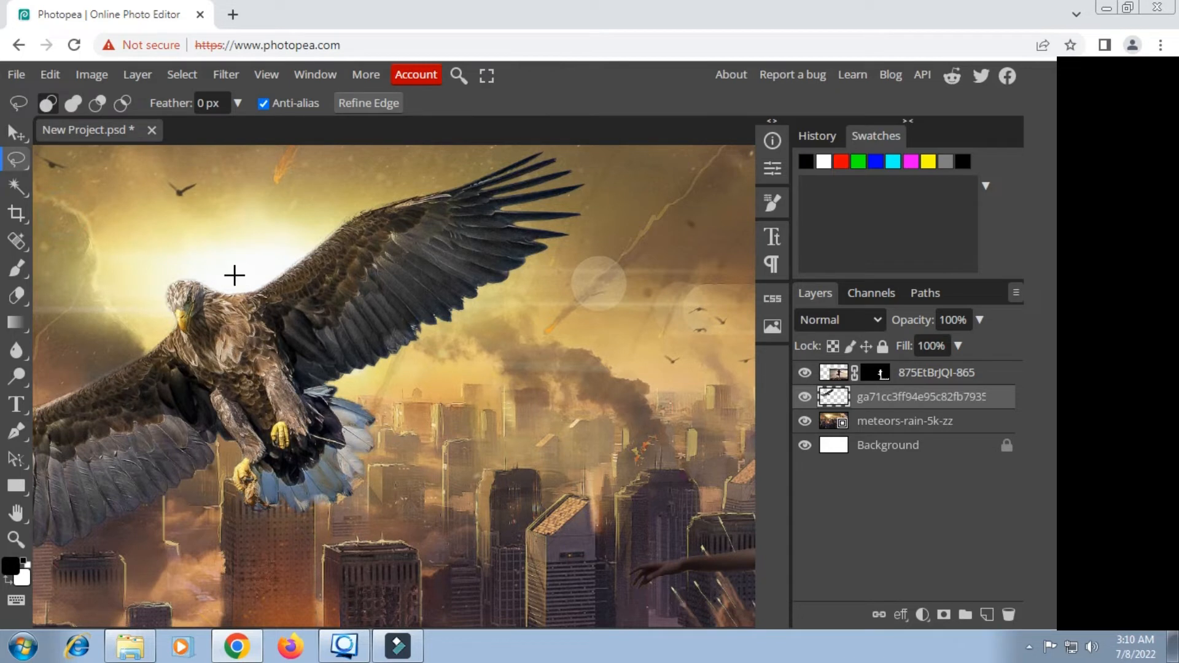
left_click_drag(232, 282, 248, 333)
mouse_move(297, 398)
left_mouse_down()
mouse_move(345, 402)
mouse_move(449, 369)
mouse_move(570, 291)
mouse_move(607, 243)
left_mouse_up()
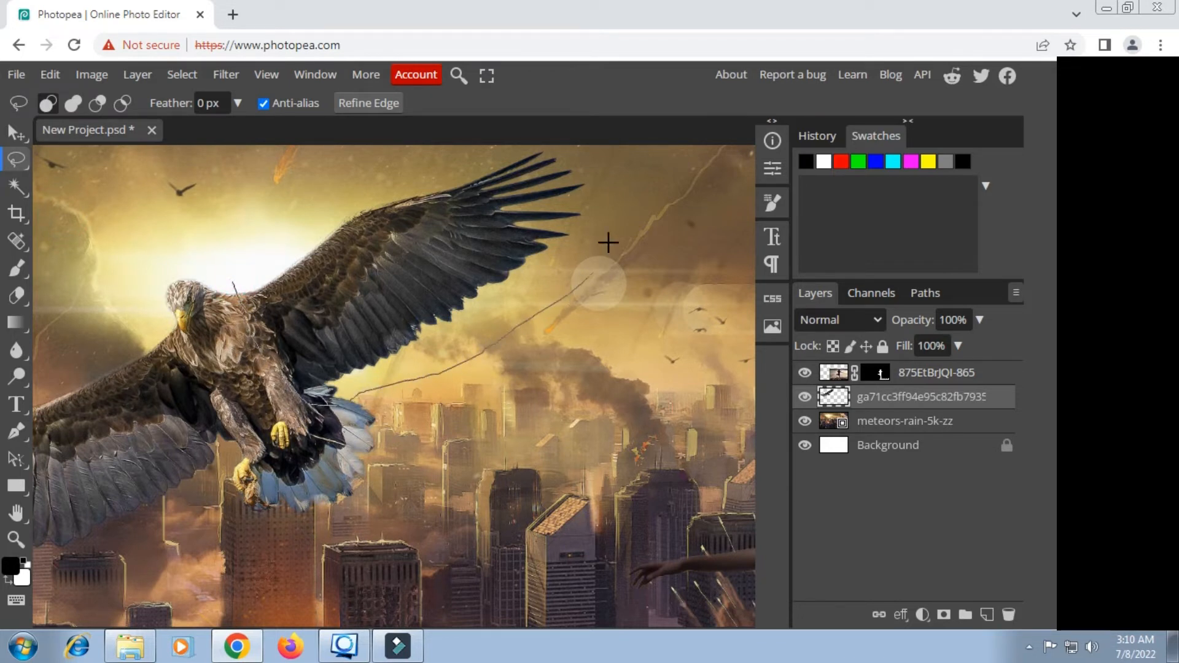
mouse_move(395, 172)
left_mouse_down()
mouse_move(248, 239)
mouse_move(243, 264)
left_mouse_up()
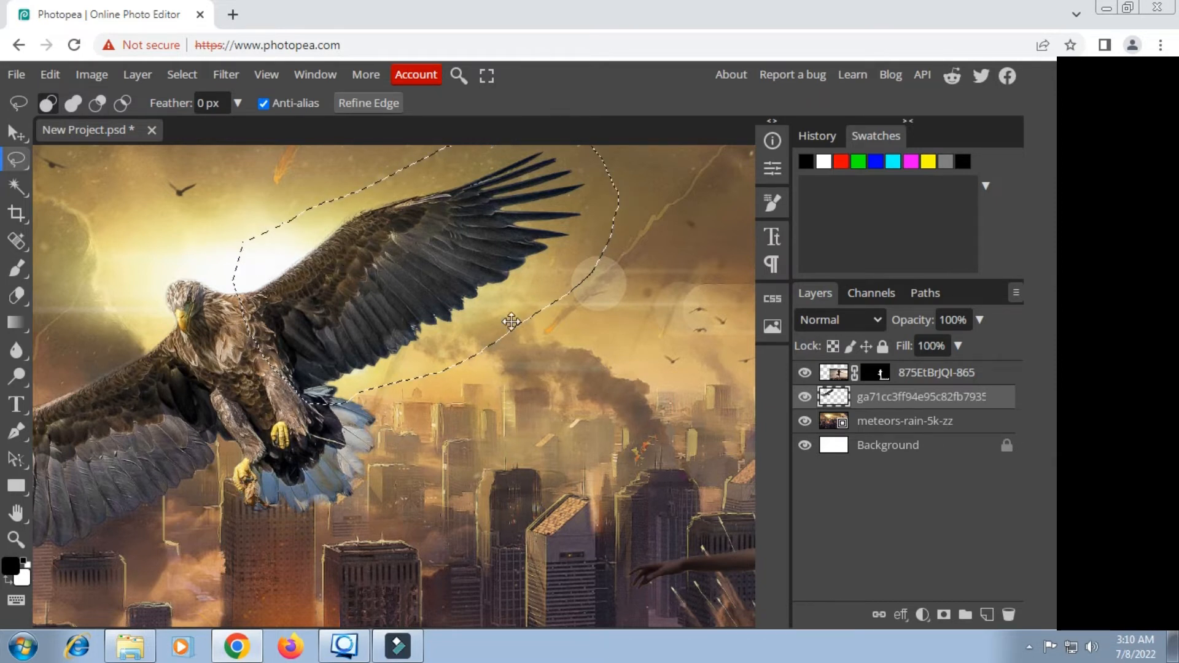
Step: Invert the selection, clear the rest of the eagle so only the raised wing is kept, and deselect
left_click(186, 76)
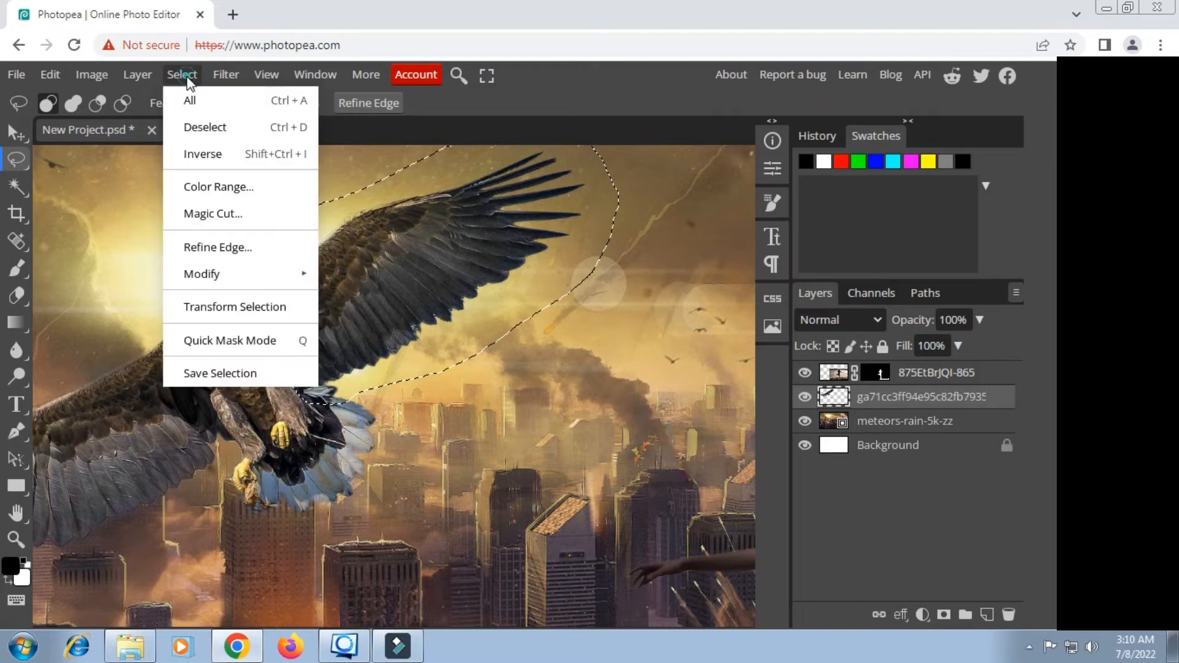
left_click(211, 159)
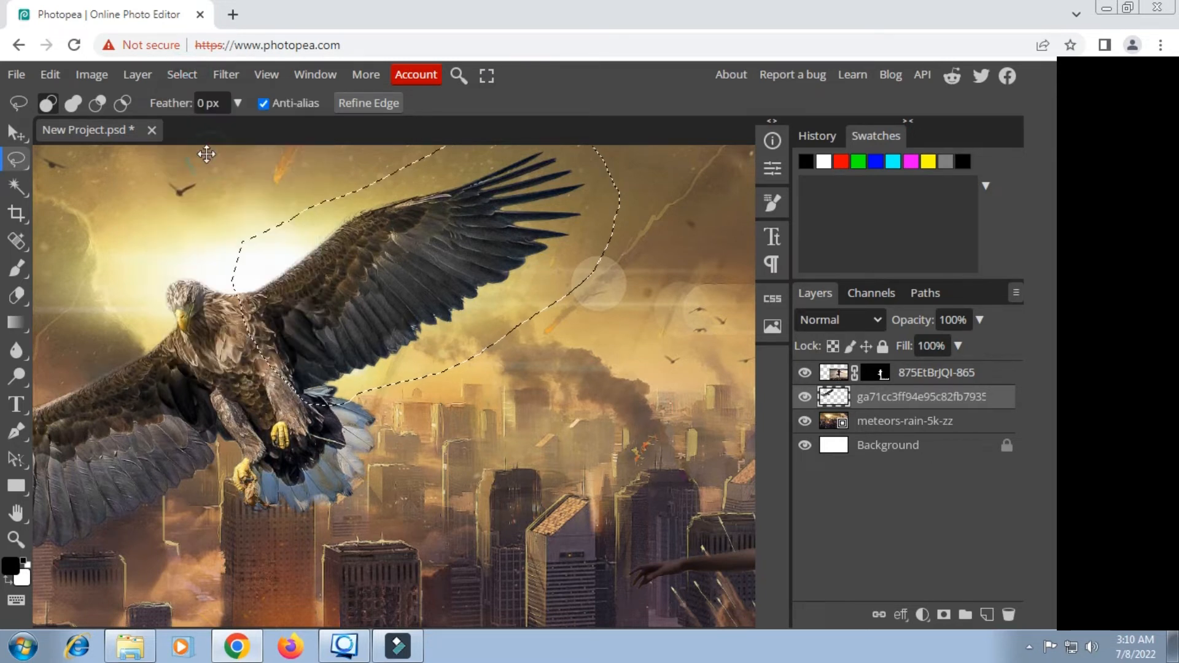
left_click(50, 75)
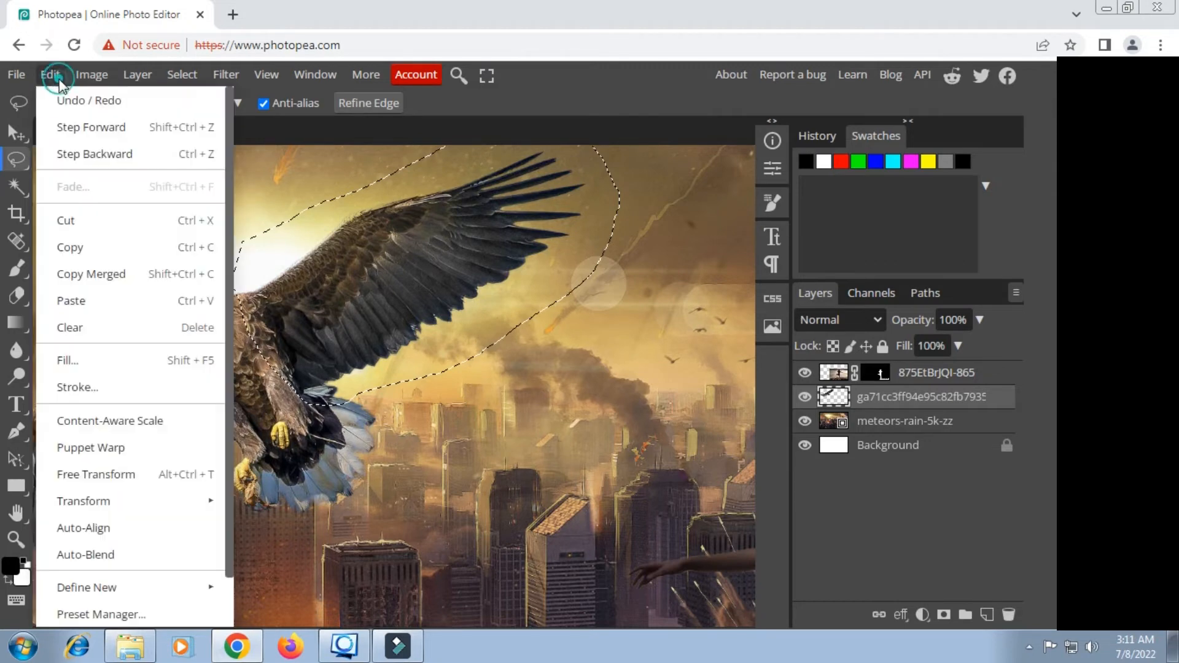
left_click(78, 329)
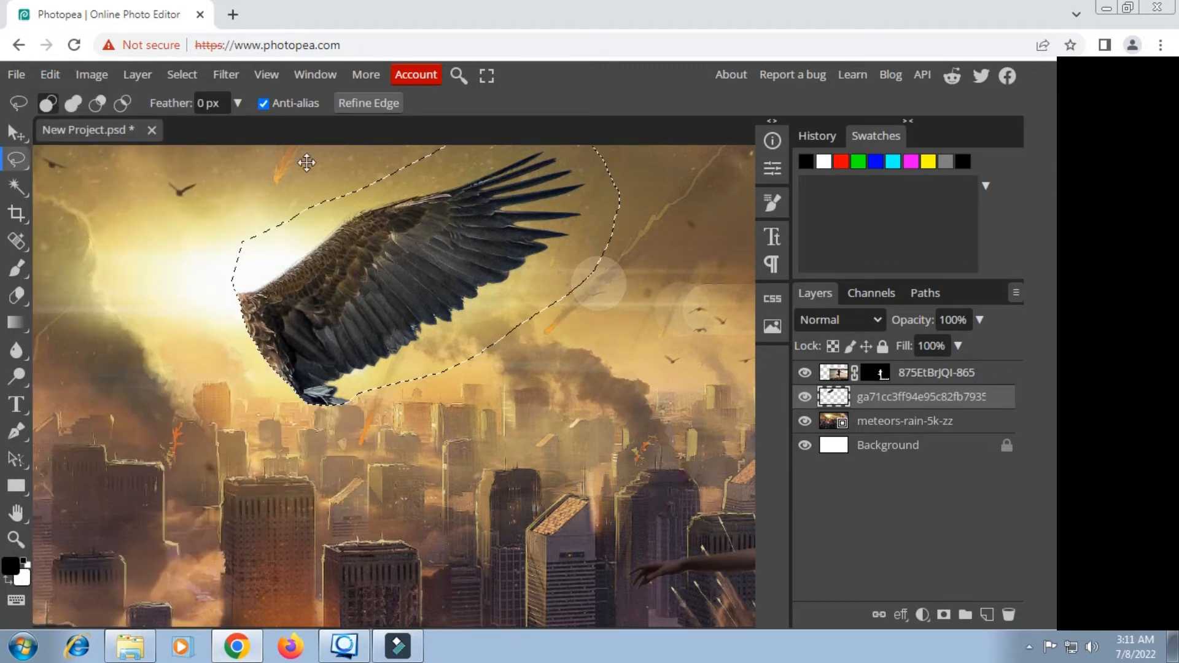
left_click(185, 75)
left_click(203, 132)
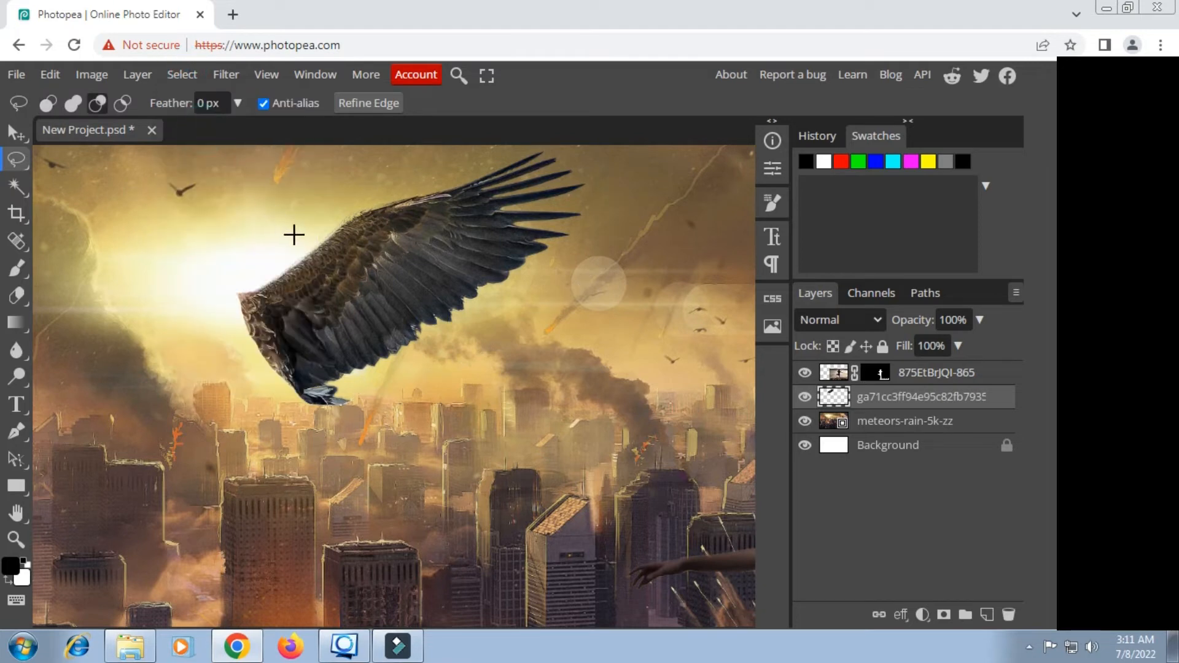
Step: Move the wing from the sky to behind the girl's shoulder and outstretched arm on the side away from the sun
scroll(319, 264, "down", 2)
scroll(319, 264, "down", 1)
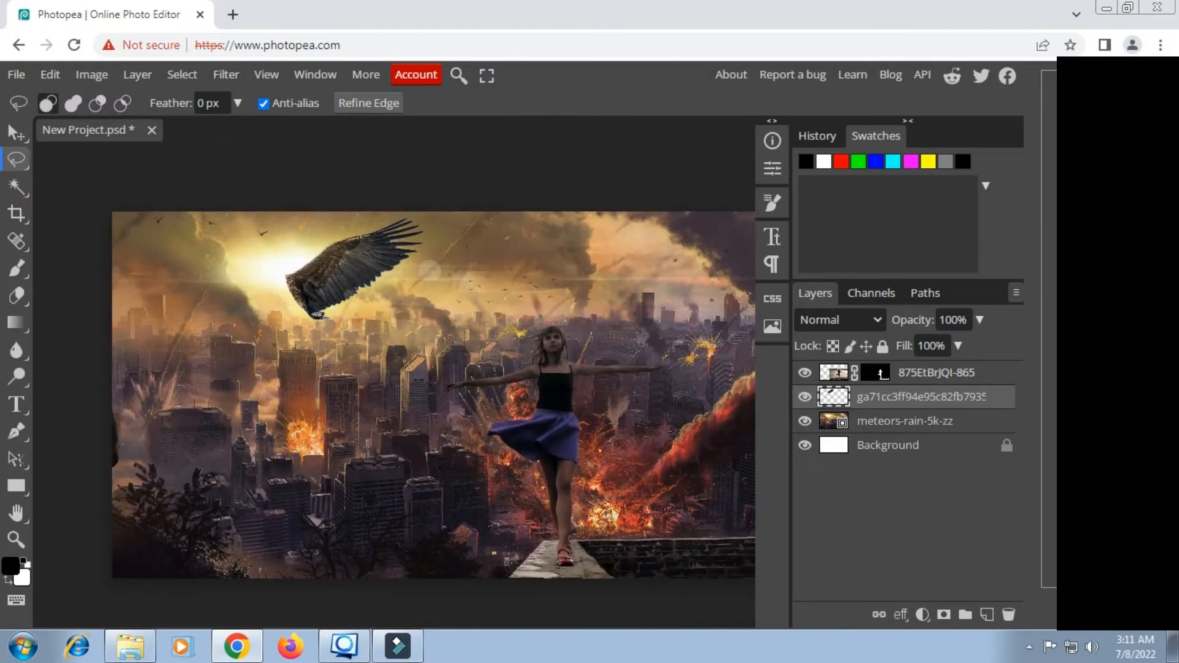
left_click(16, 132)
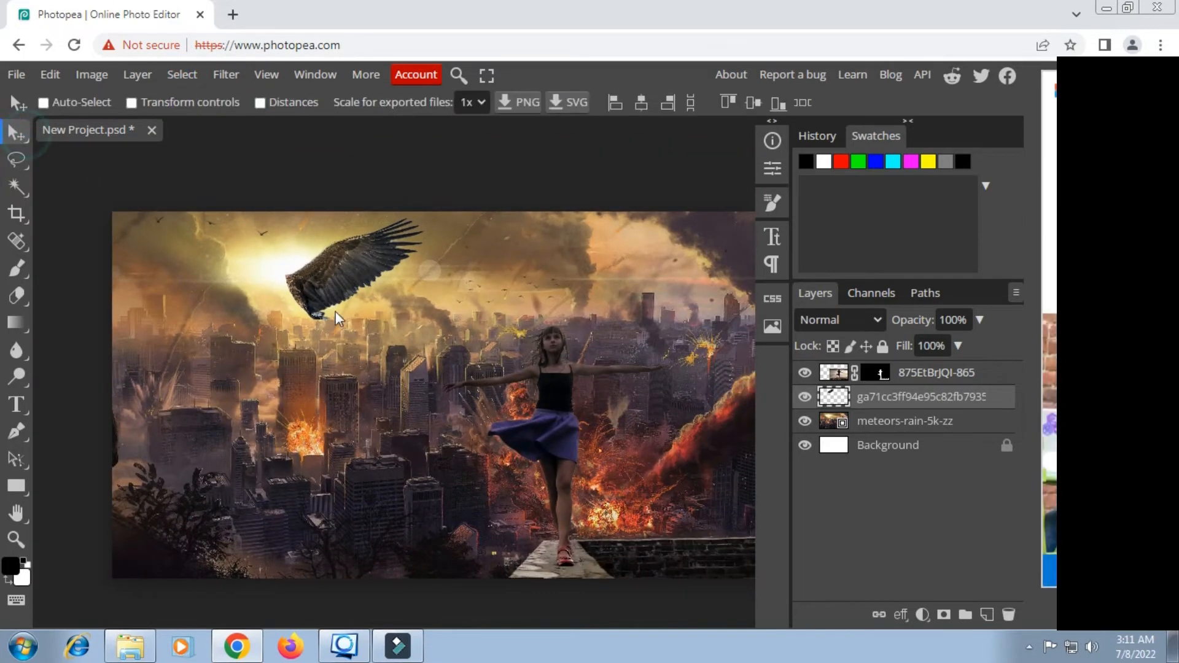
left_click_drag(337, 257, 607, 359)
scroll(624, 370, "up", 2)
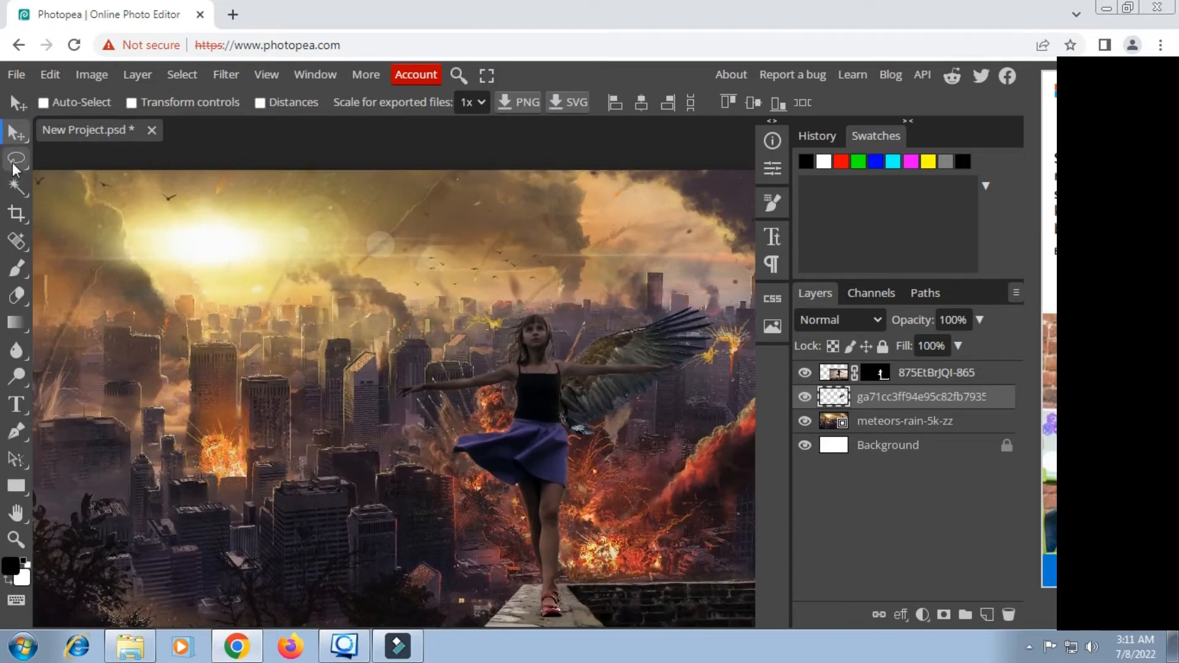
Step: Free Transform the wing, rotating it about 23° clockwise and shifting it to line up with the girl's outstretched arm
left_click(15, 159)
right_click(610, 364)
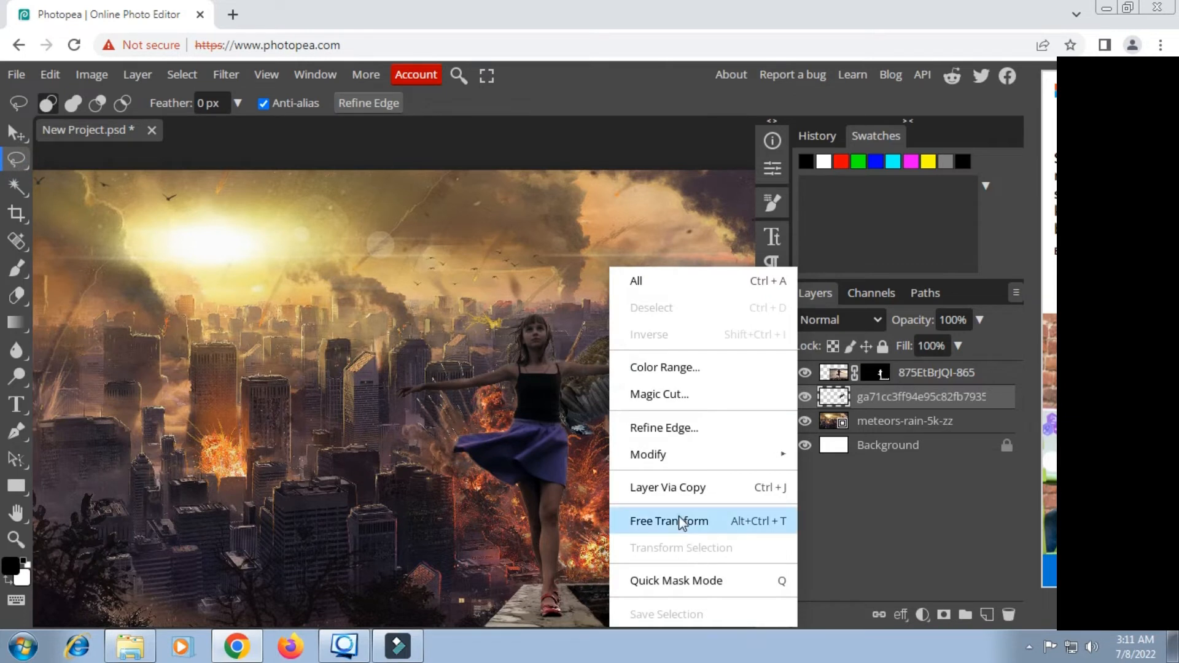
left_click(679, 520)
left_click_drag(716, 286, 736, 331)
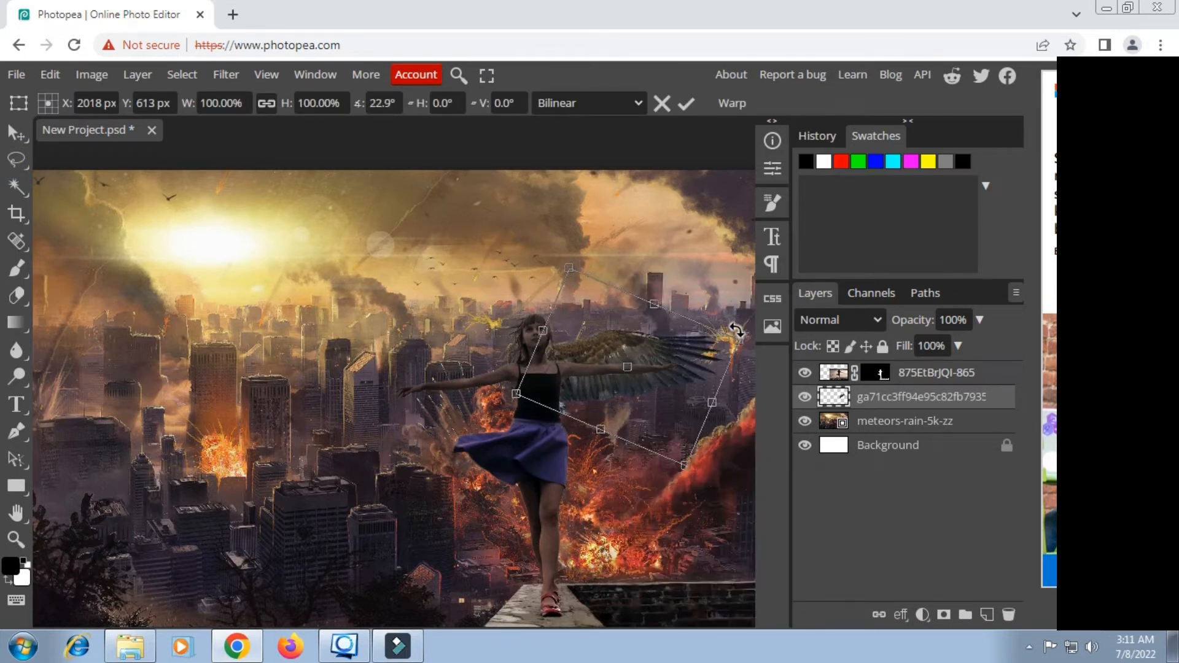
mouse_move(661, 375)
left_mouse_down()
mouse_move(663, 400)
mouse_move(605, 360)
mouse_move(443, 330)
left_mouse_up()
left_click(680, 116)
Step: Scale the wing to about 150% with Free Transform and position its base against the girl's back
key("space")
right_click(443, 330)
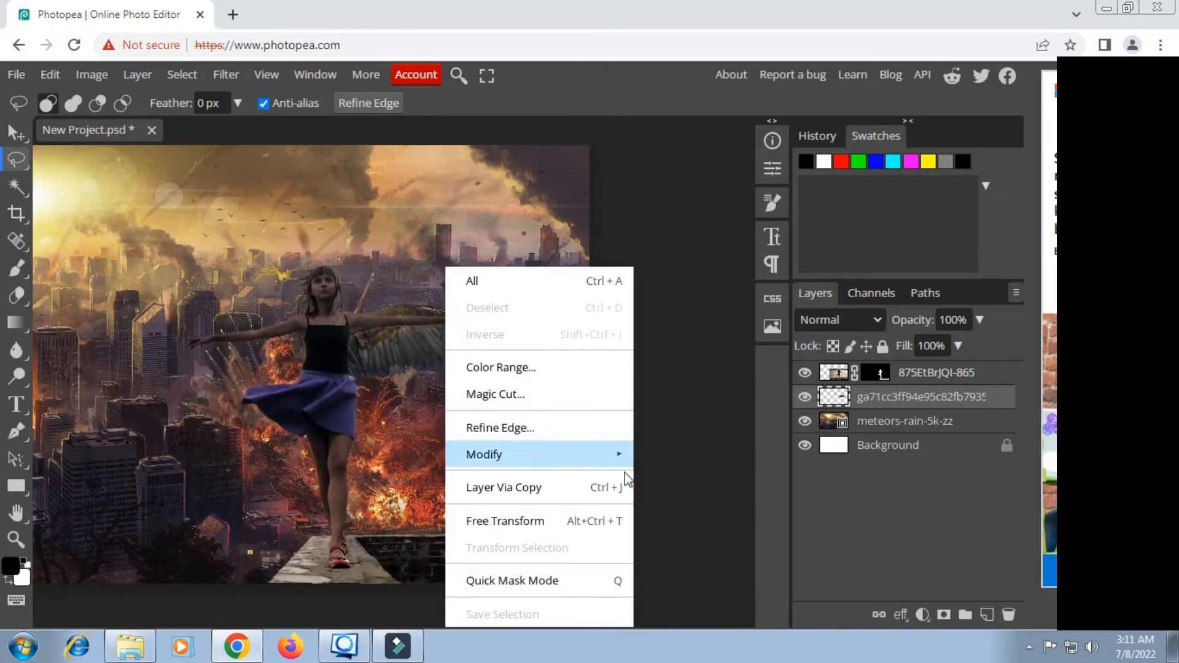
left_click(506, 523)
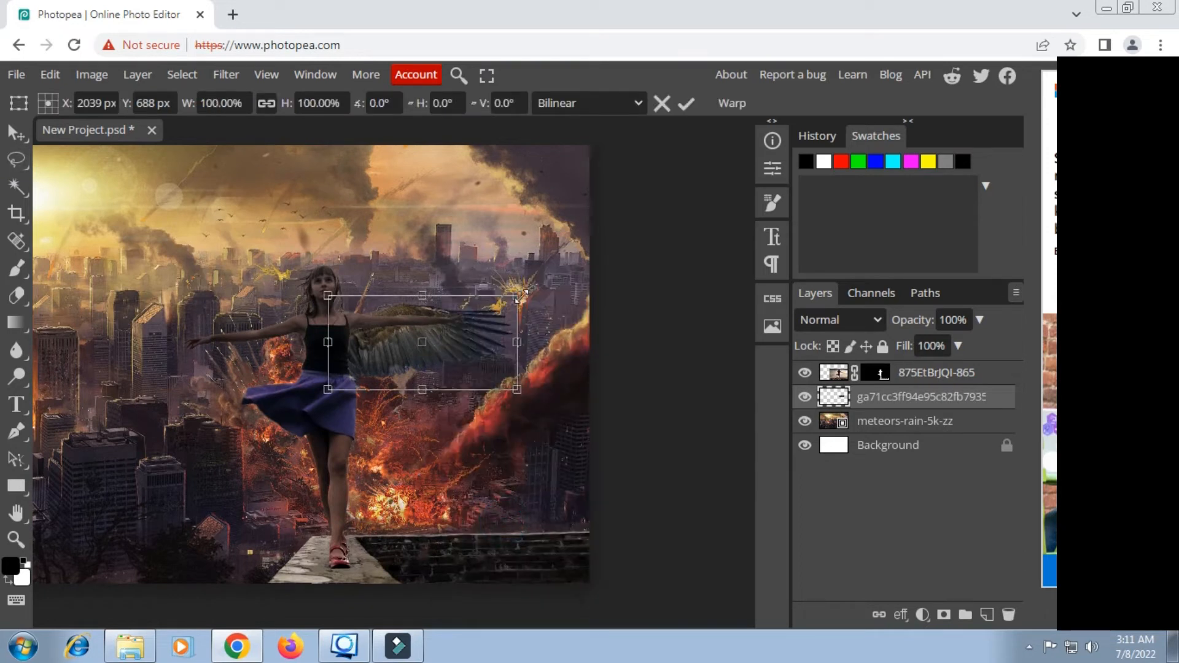
left_click_drag(521, 289, 620, 241)
left_click_drag(615, 245, 598, 270)
left_click(472, 341)
left_click_drag(473, 359, 474, 368)
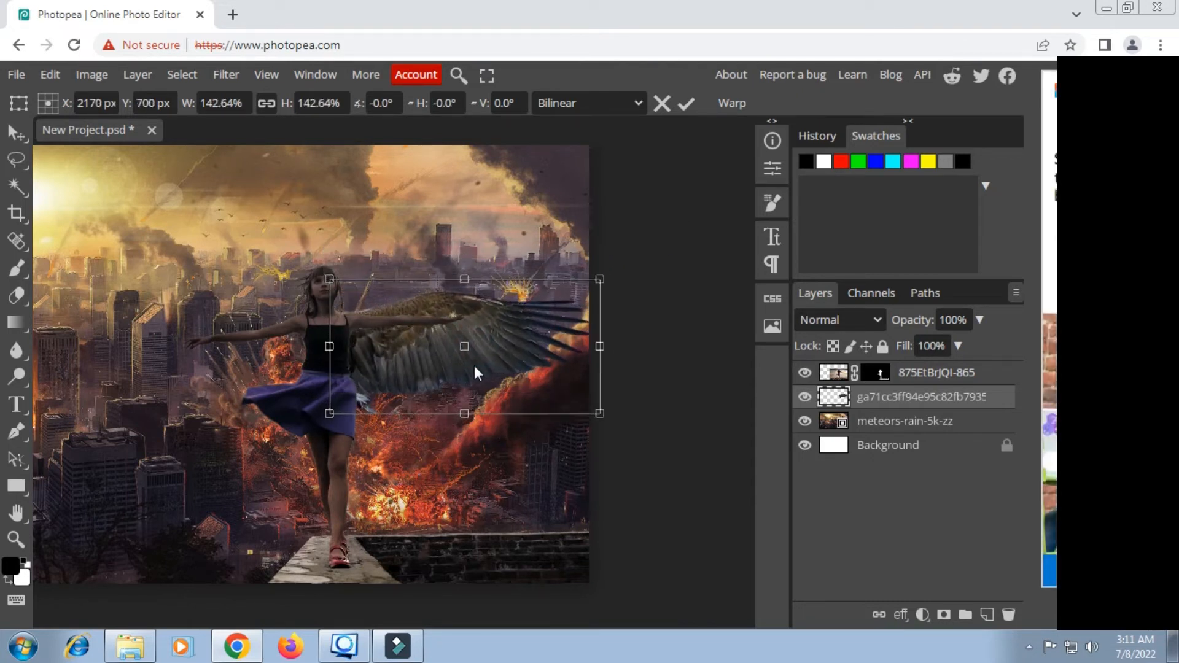
left_click_drag(600, 278, 613, 271)
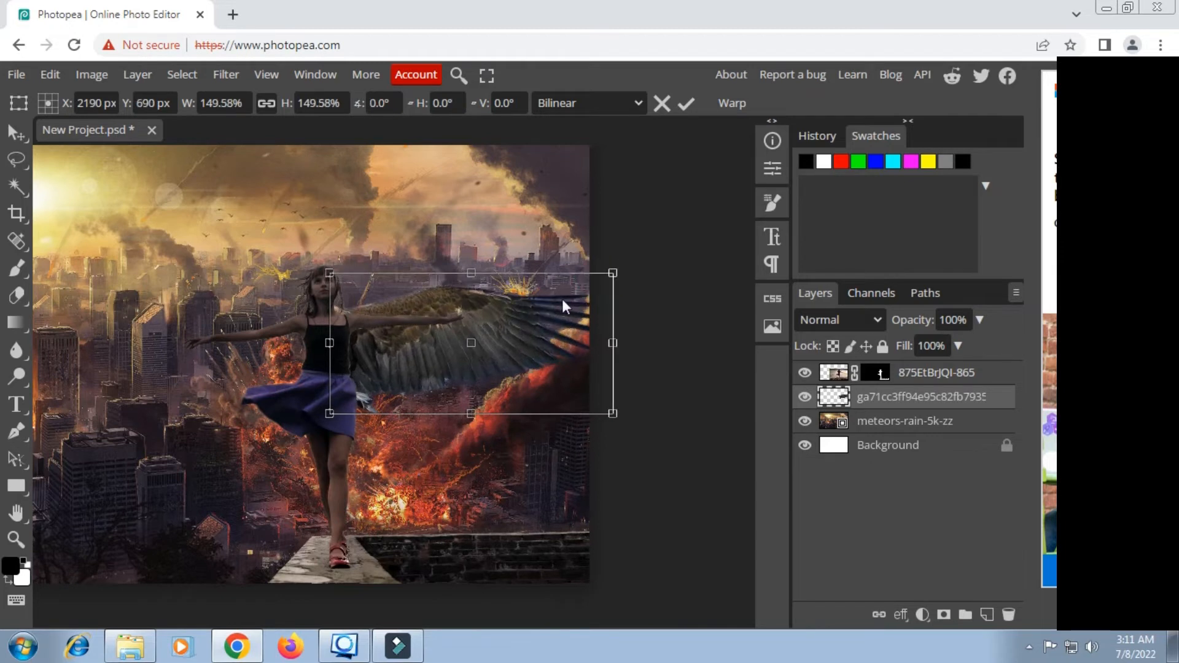
mouse_move(531, 323)
left_mouse_down()
mouse_move(532, 336)
mouse_move(547, 335)
mouse_move(527, 332)
left_mouse_up()
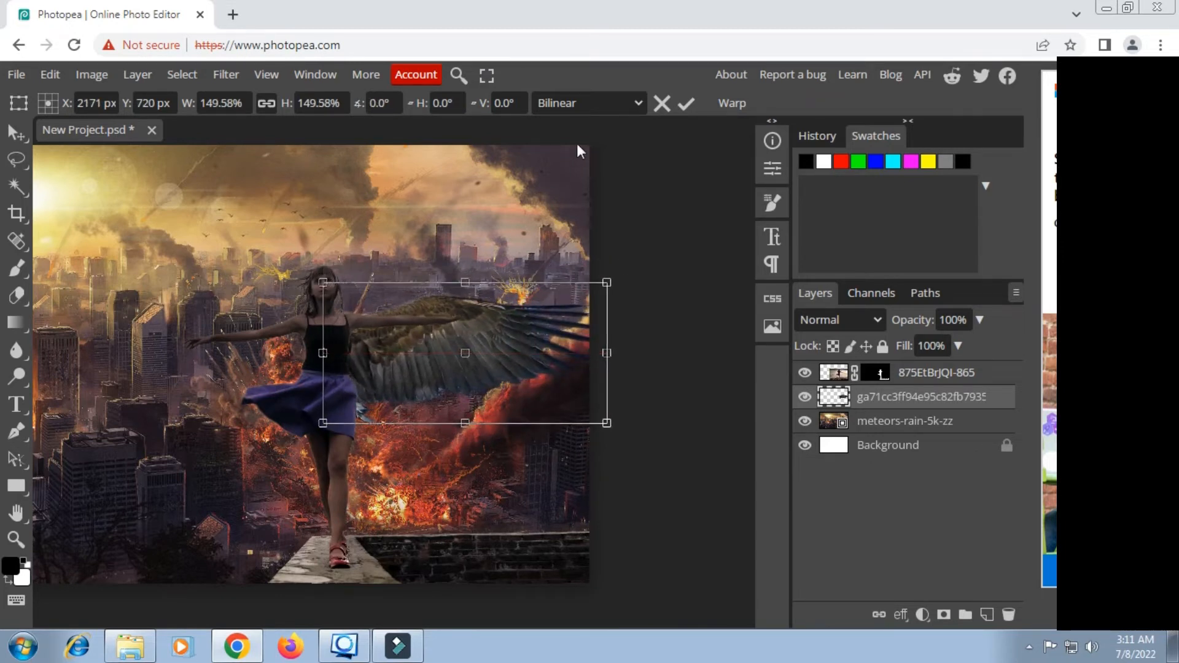
left_click(691, 100)
Step: Erase the leftover tail feathers below the wing beside the girl's skirt
key("ctrl+plus")
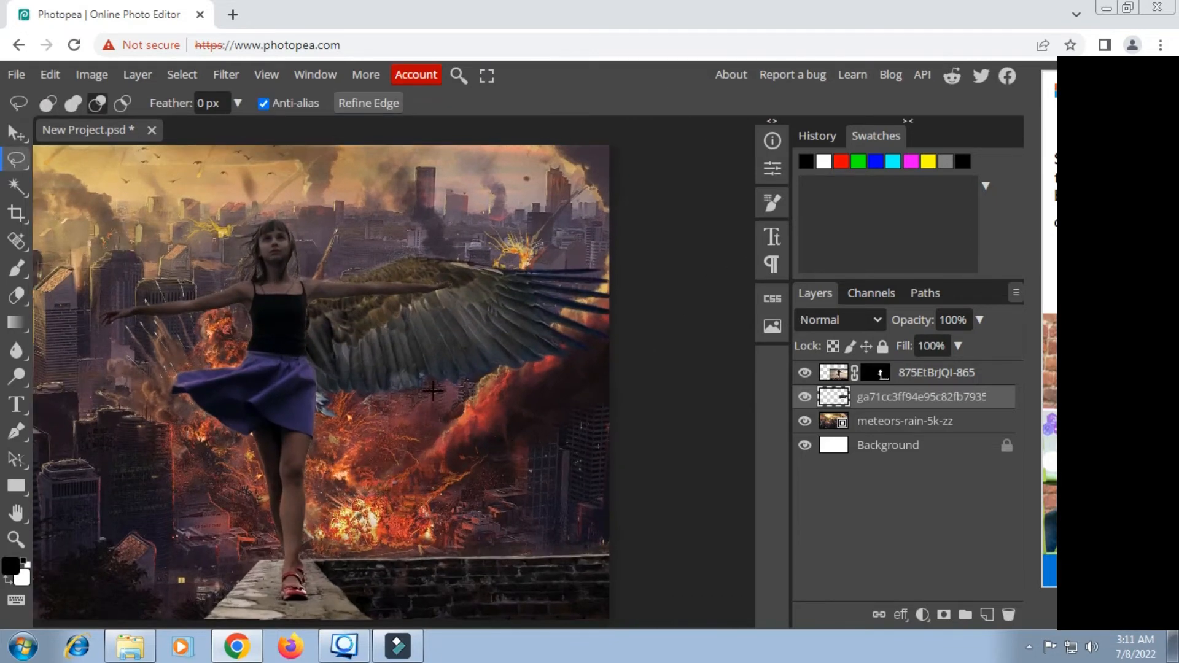
scroll(321, 491, "up", 2)
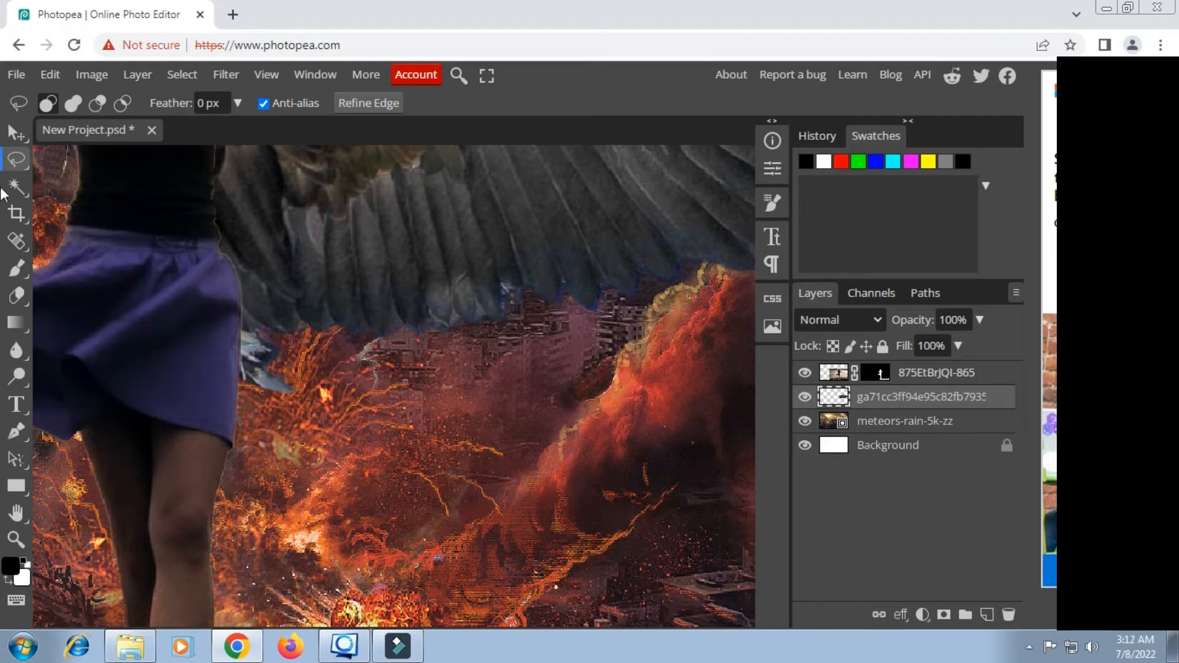
left_click(16, 295)
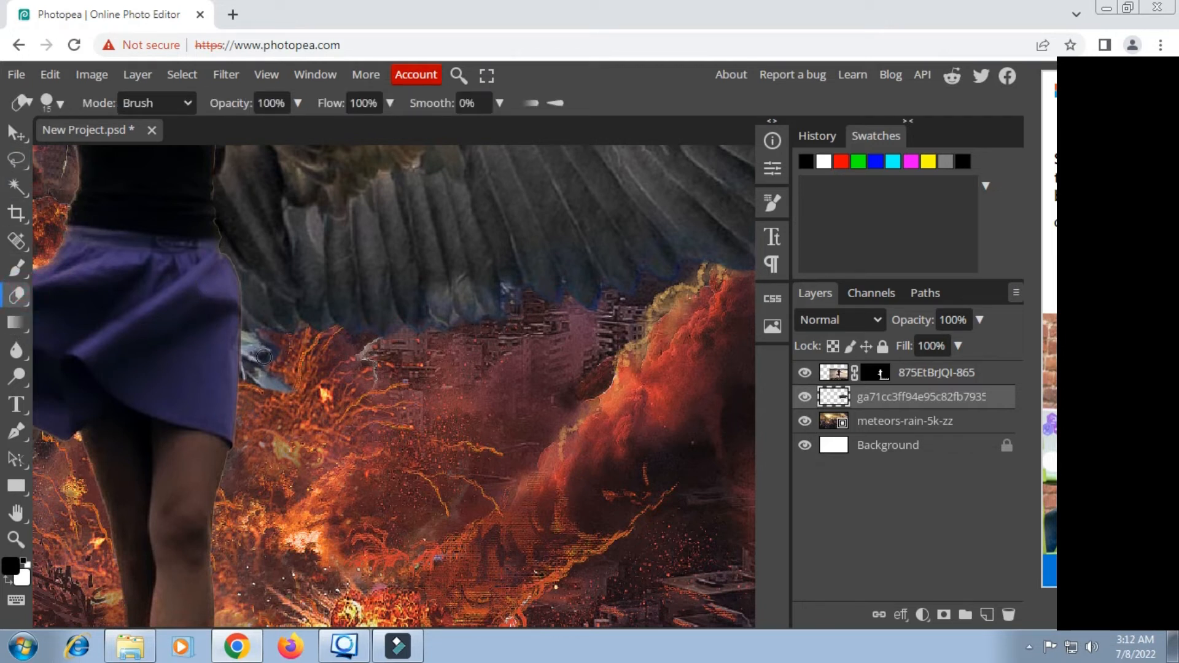
mouse_move(263, 356)
left_mouse_down()
mouse_move(288, 393)
mouse_move(280, 404)
mouse_move(269, 390)
mouse_move(273, 349)
mouse_move(223, 337)
mouse_move(265, 389)
left_mouse_up()
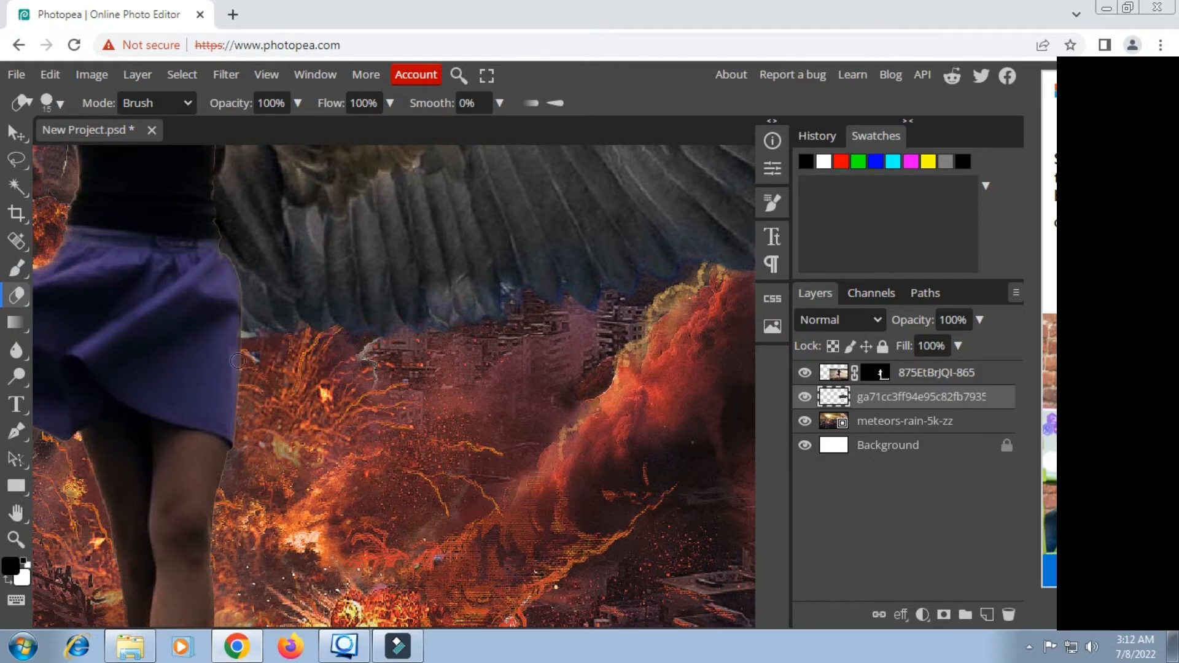
scroll(249, 351, "down", 5)
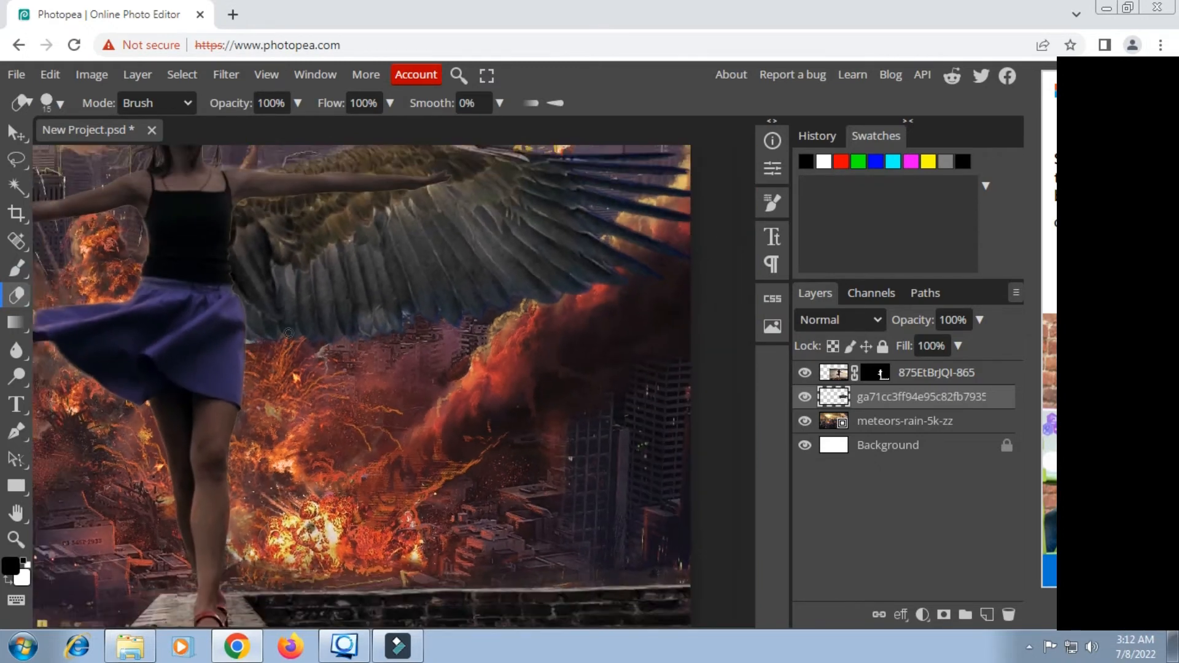
Step: Duplicate the wing layer and flip the copy horizontally with Free Transform
left_click(17, 160)
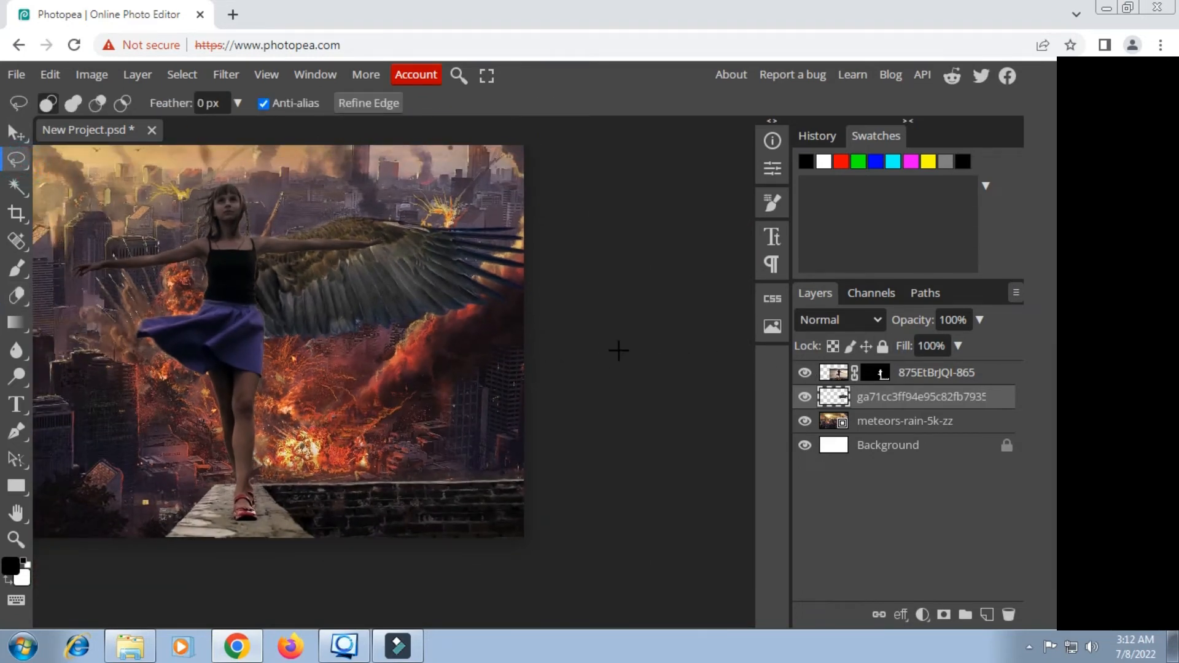
right_click(912, 398)
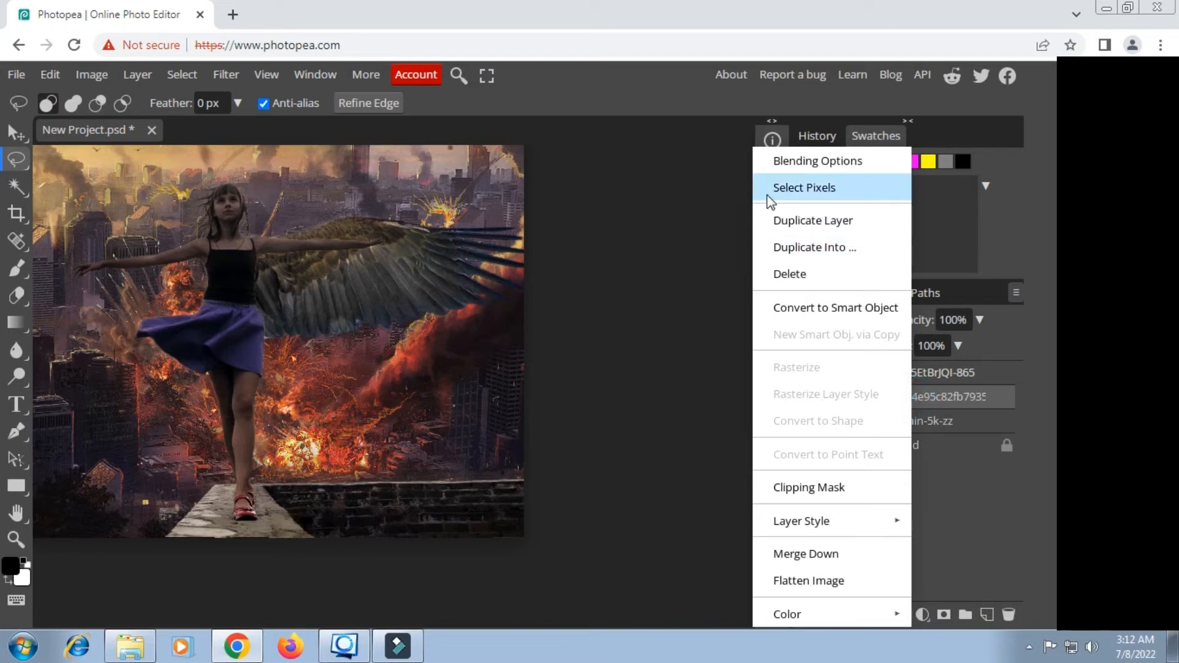
left_click(764, 225)
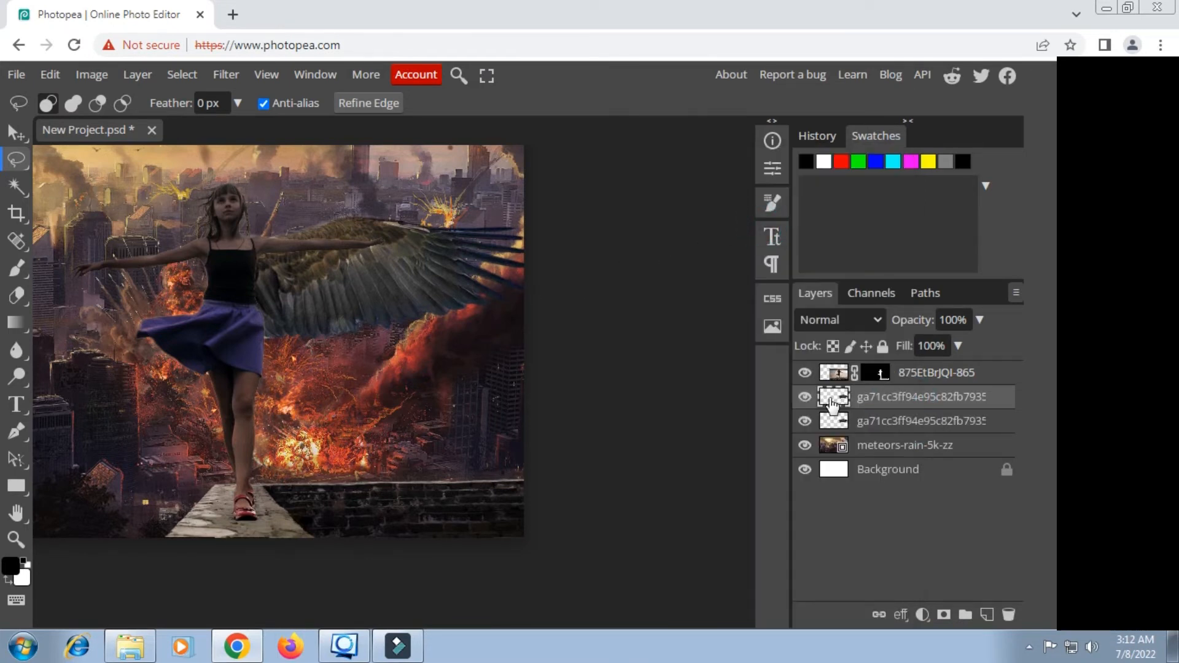
right_click(388, 337)
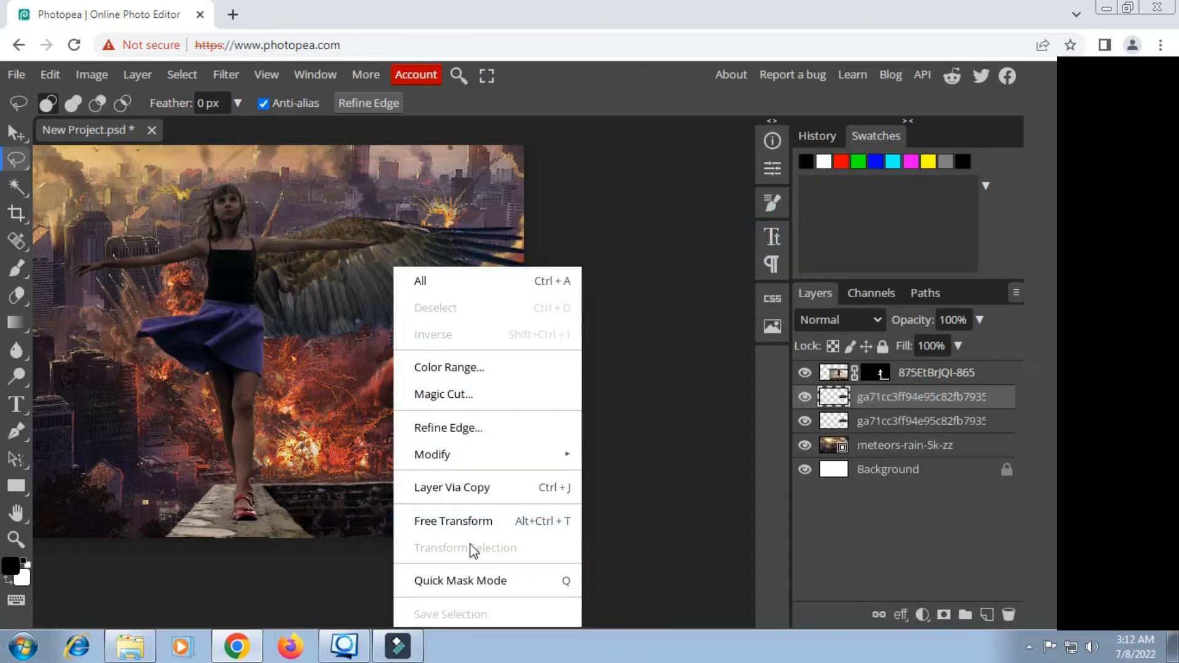
left_click(452, 520)
right_click(376, 283)
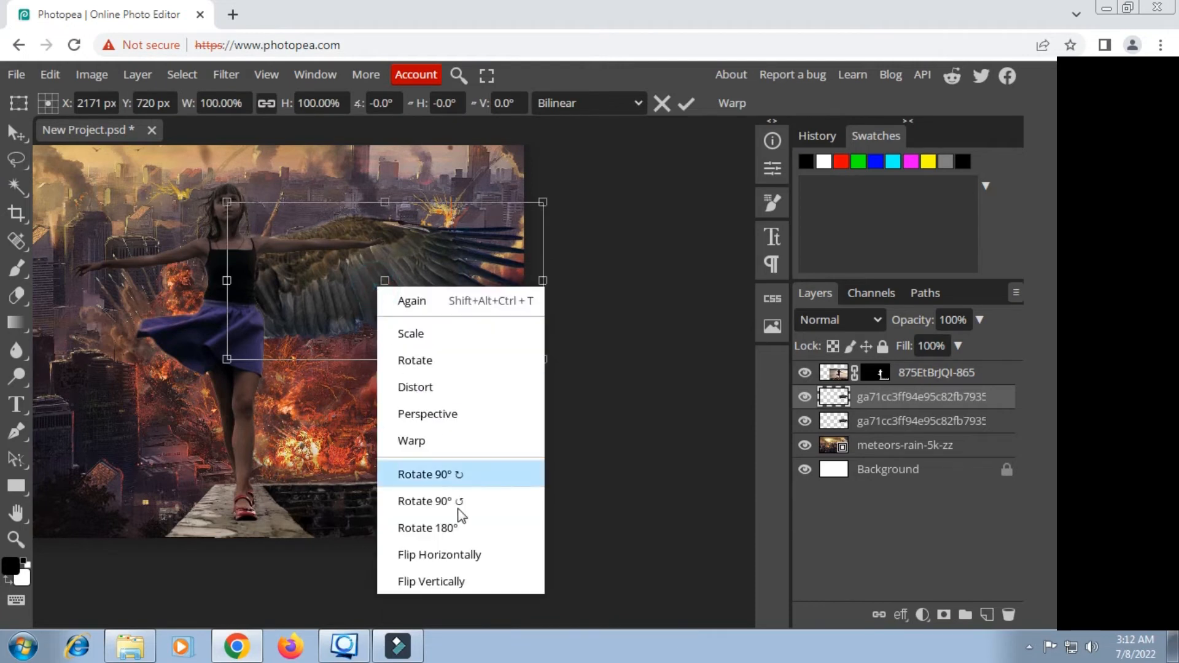
left_click(438, 555)
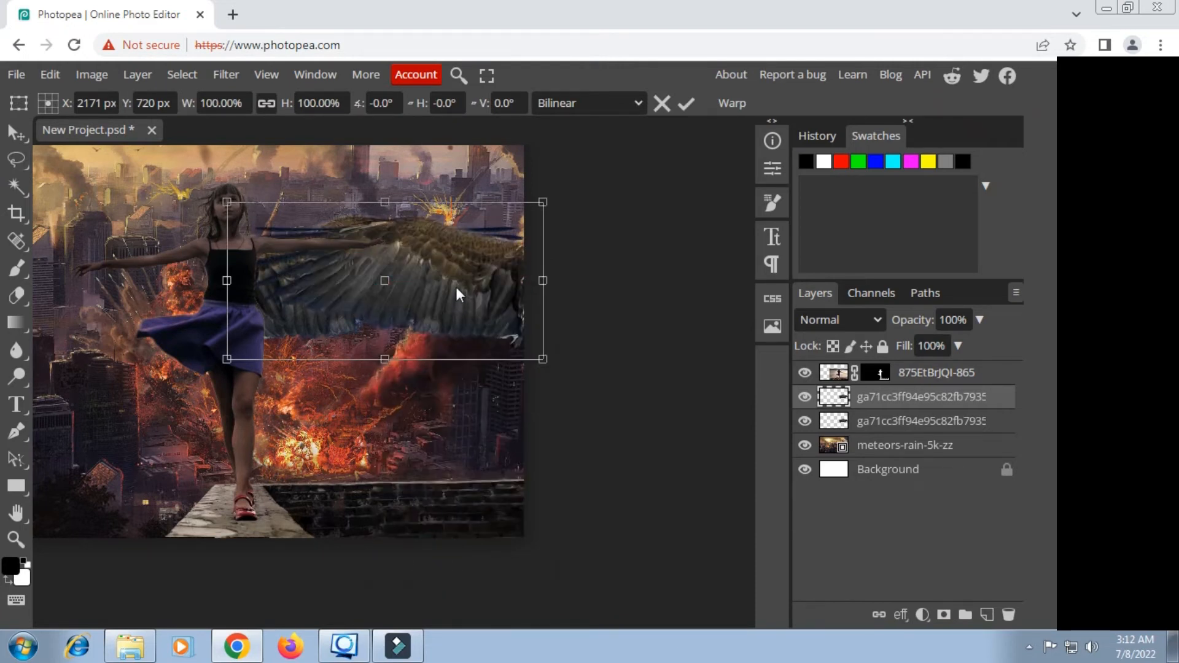
Step: Move the flipped wing to the girl's other side, line up its base with her back, and apply the transform
left_click_drag(455, 286, 150, 288)
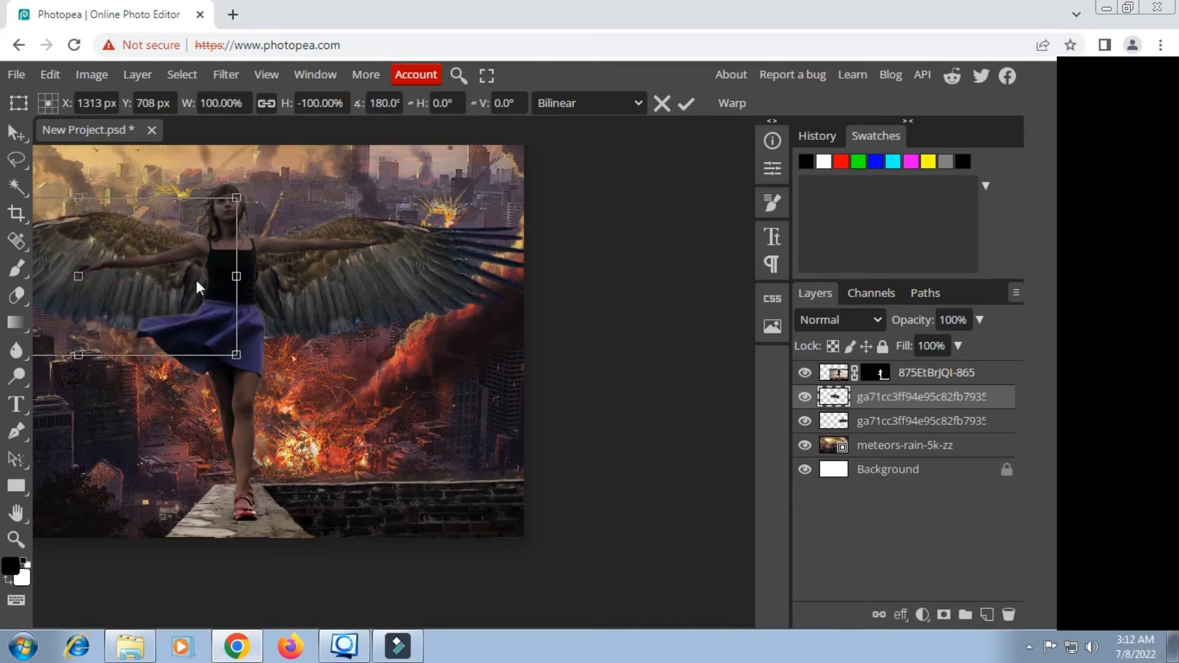
left_click_drag(276, 261, 528, 251)
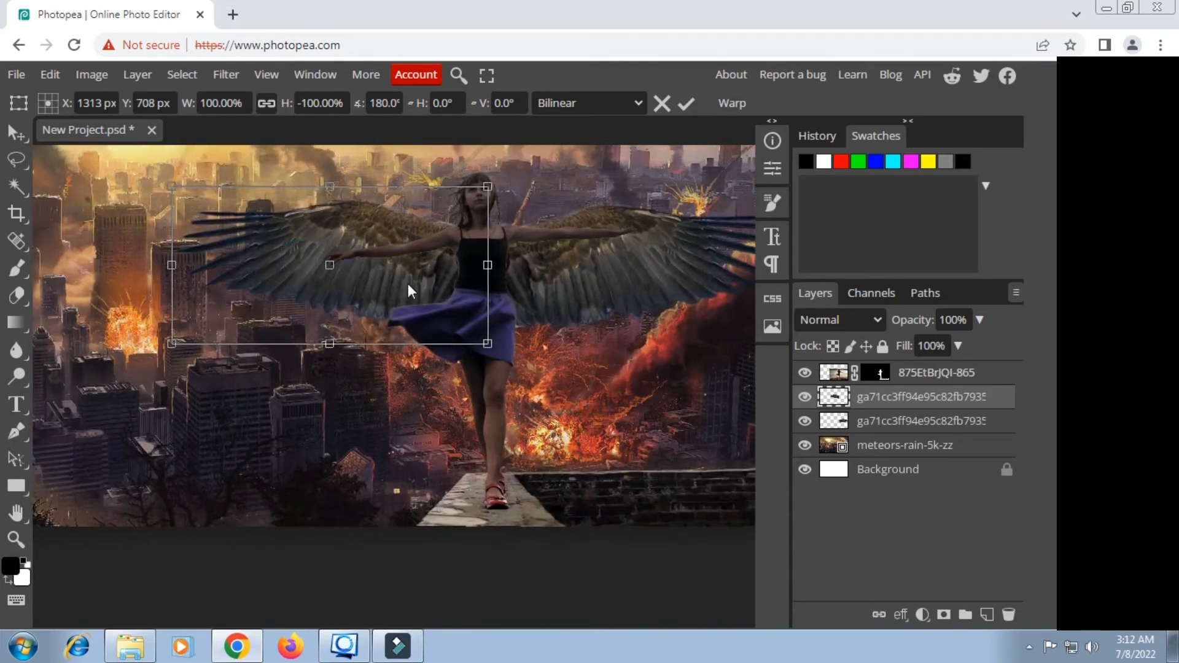
mouse_move(408, 284)
left_mouse_down()
mouse_move(408, 299)
mouse_move(407, 284)
mouse_move(396, 302)
mouse_move(361, 297)
mouse_move(403, 294)
left_mouse_up()
left_click(687, 104)
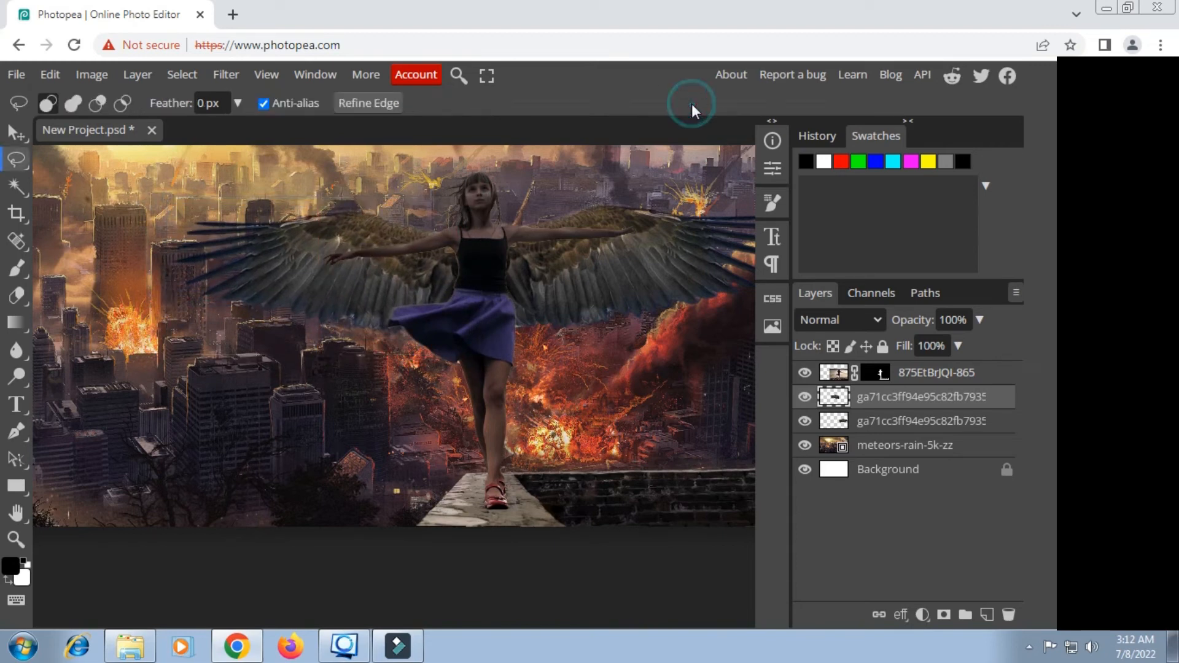
Step: Hide the girl layer temporarily and nudge the flipped wing slightly upward to match the height of the opposite wing
left_click(804, 372)
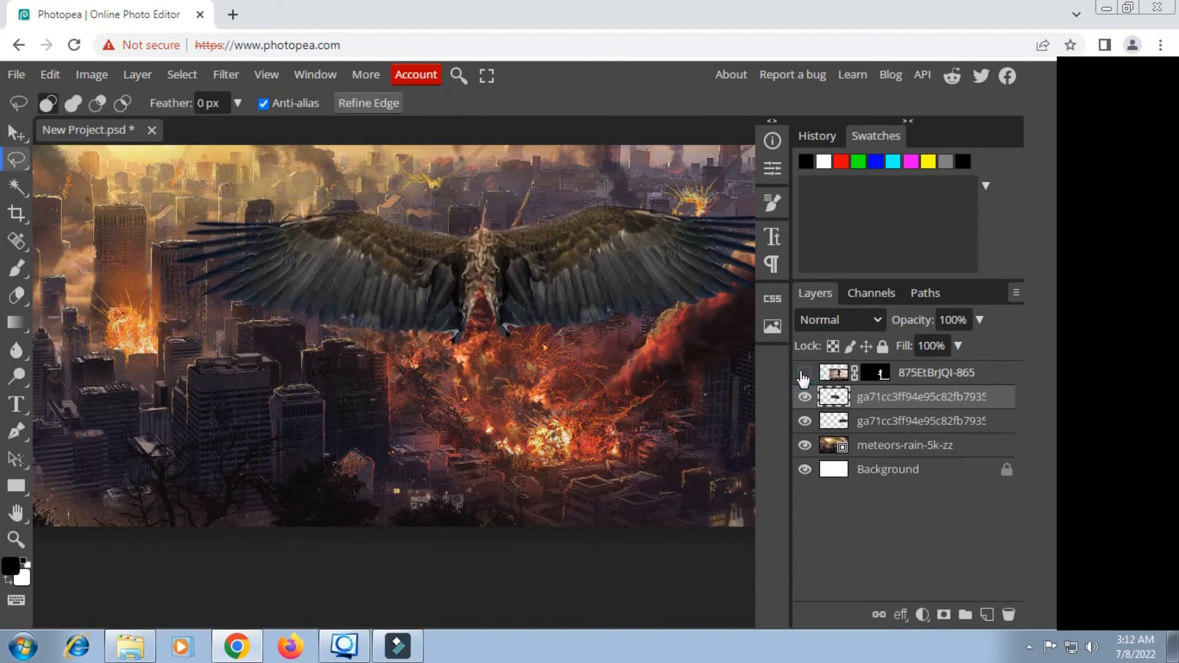
left_click(23, 132)
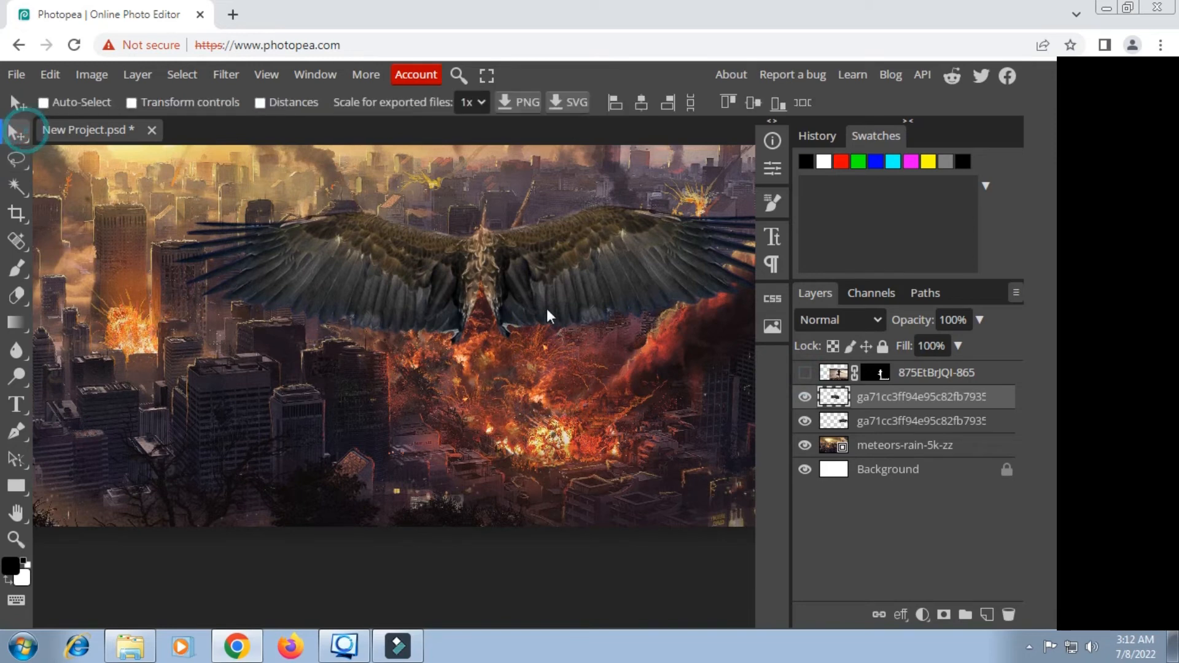
left_click_drag(433, 297, 432, 292)
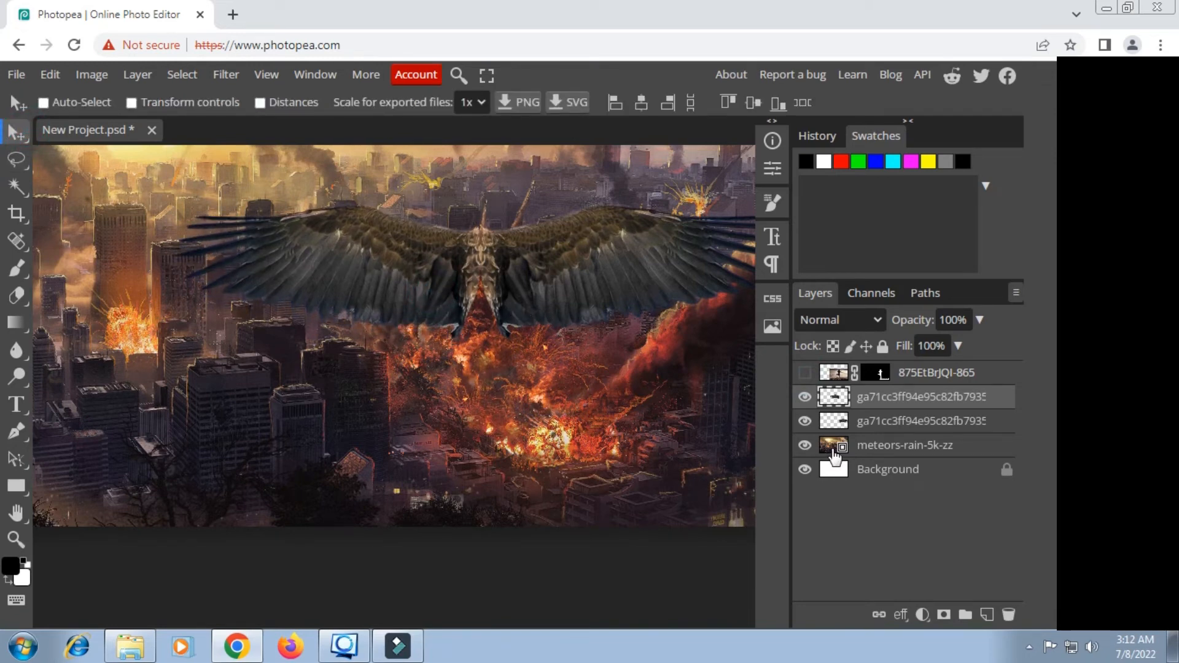
left_click(804, 373)
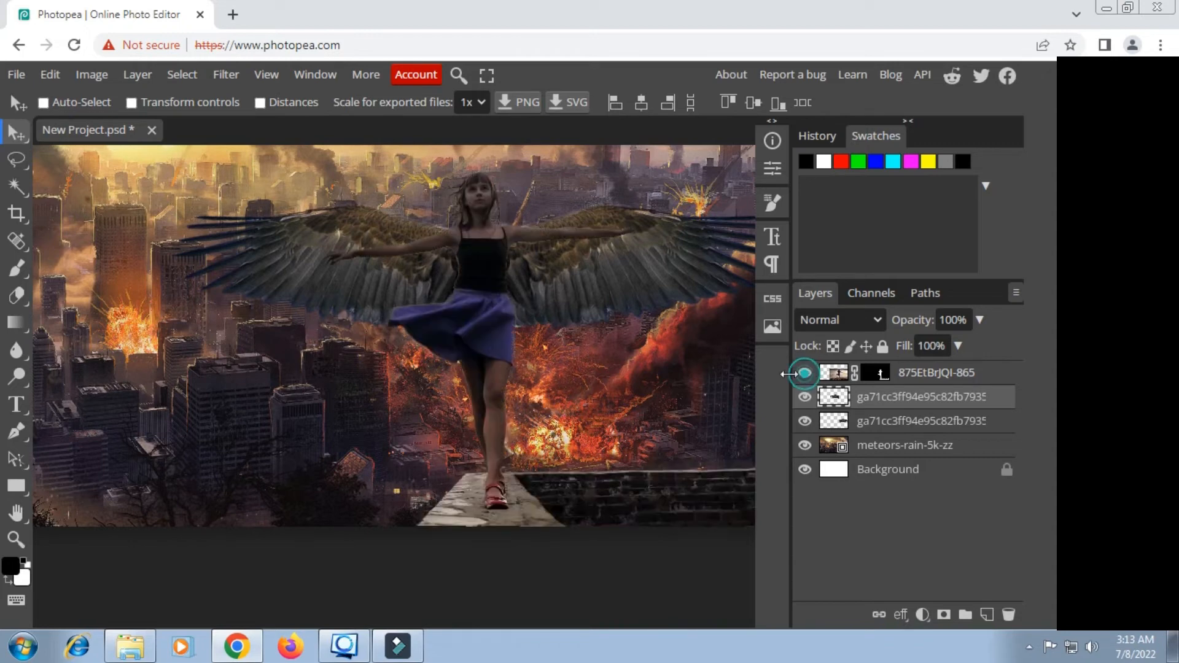
scroll(539, 335, "down", 3)
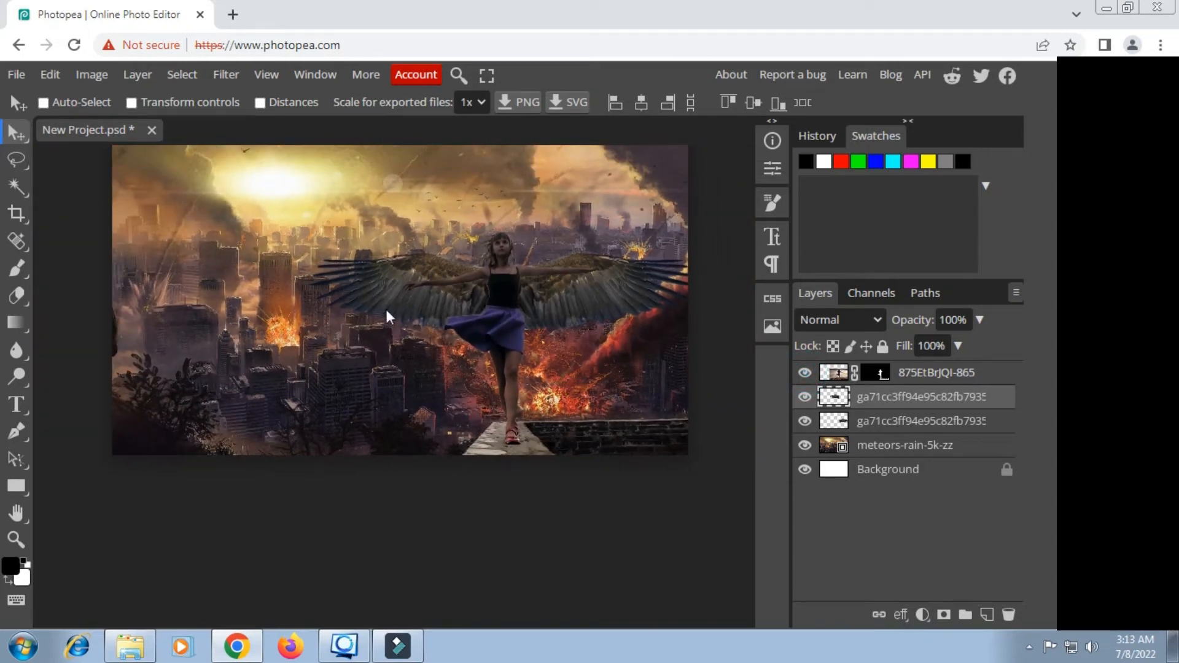
Step: Merge the two wing layers and rotate the merged wings about 1.5° counterclockwise with Free Transform
right_click(885, 395)
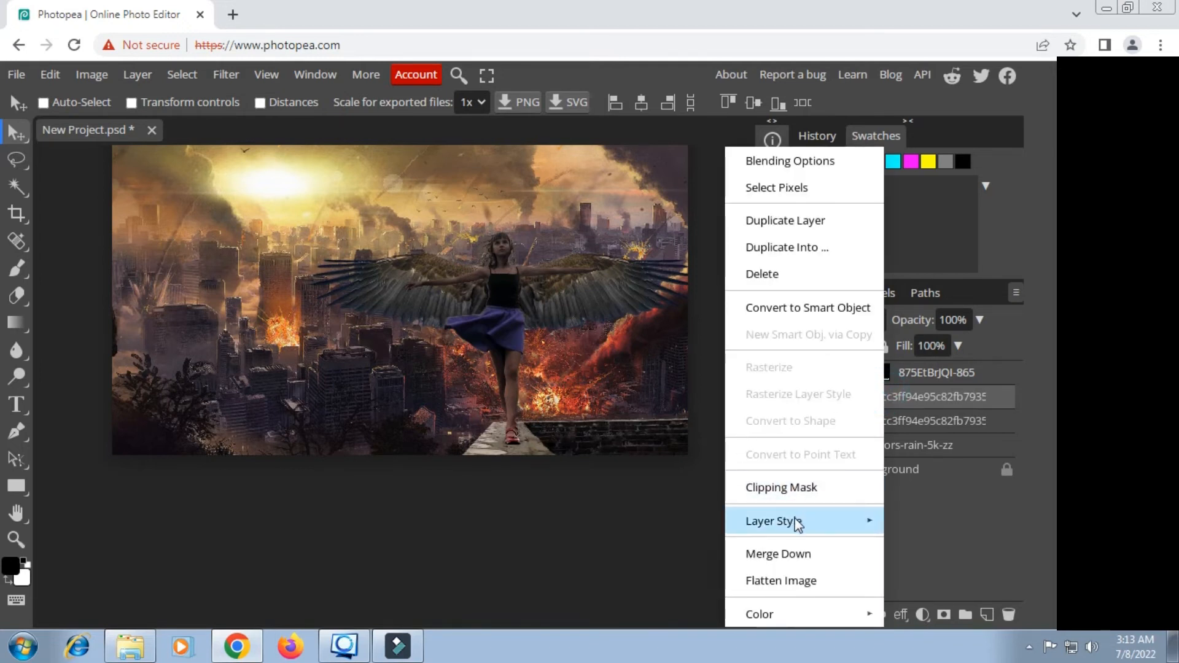
left_click(779, 554)
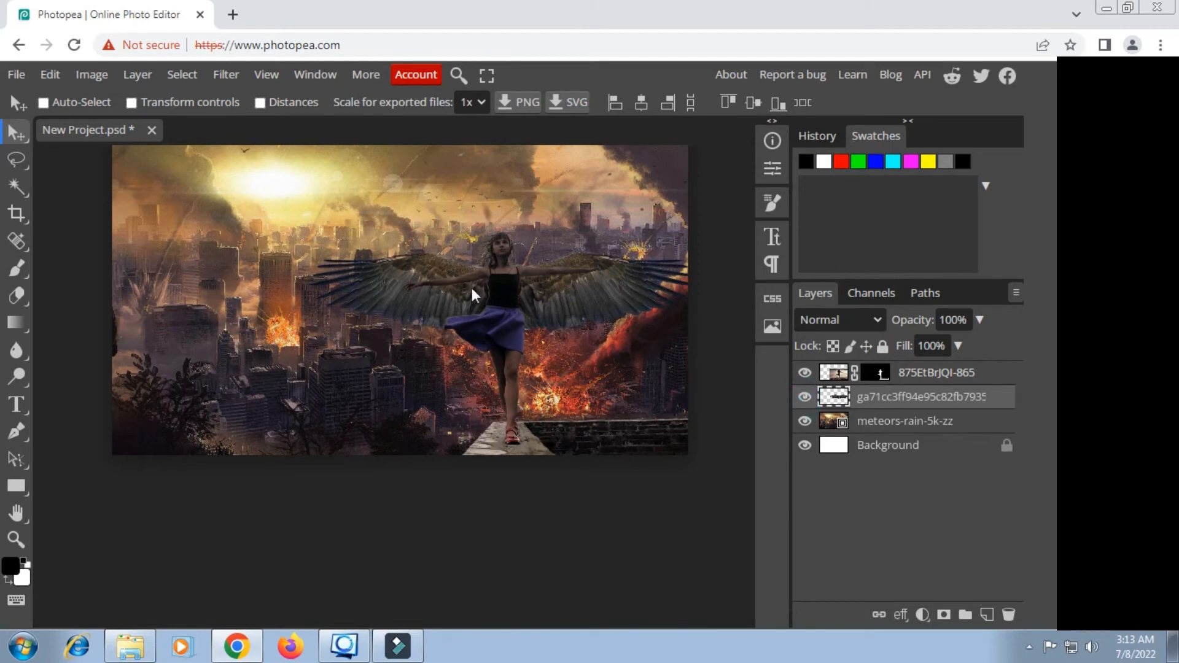
left_click(26, 154)
right_click(538, 268)
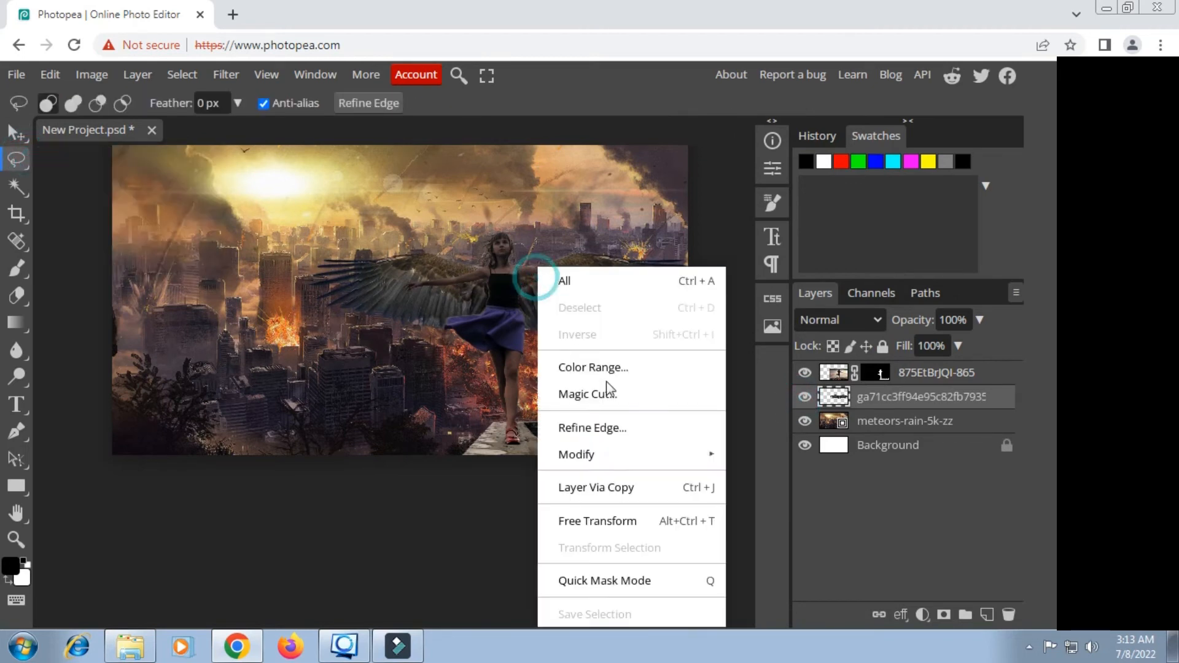
left_click(593, 527)
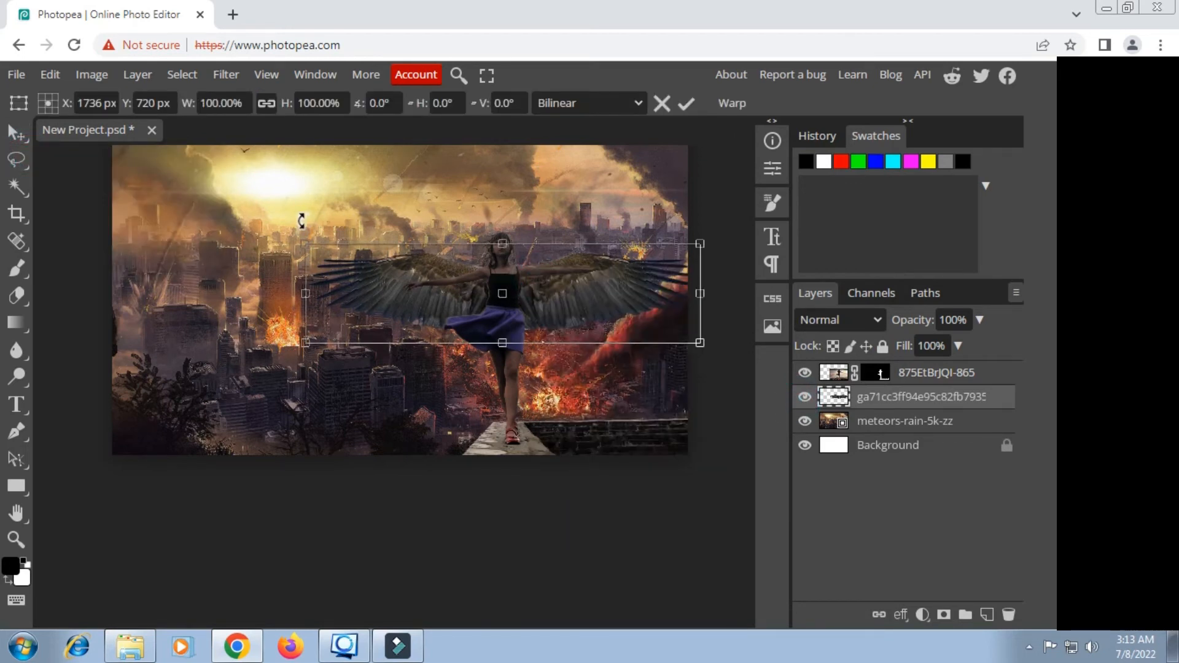
left_click_drag(303, 219, 296, 225)
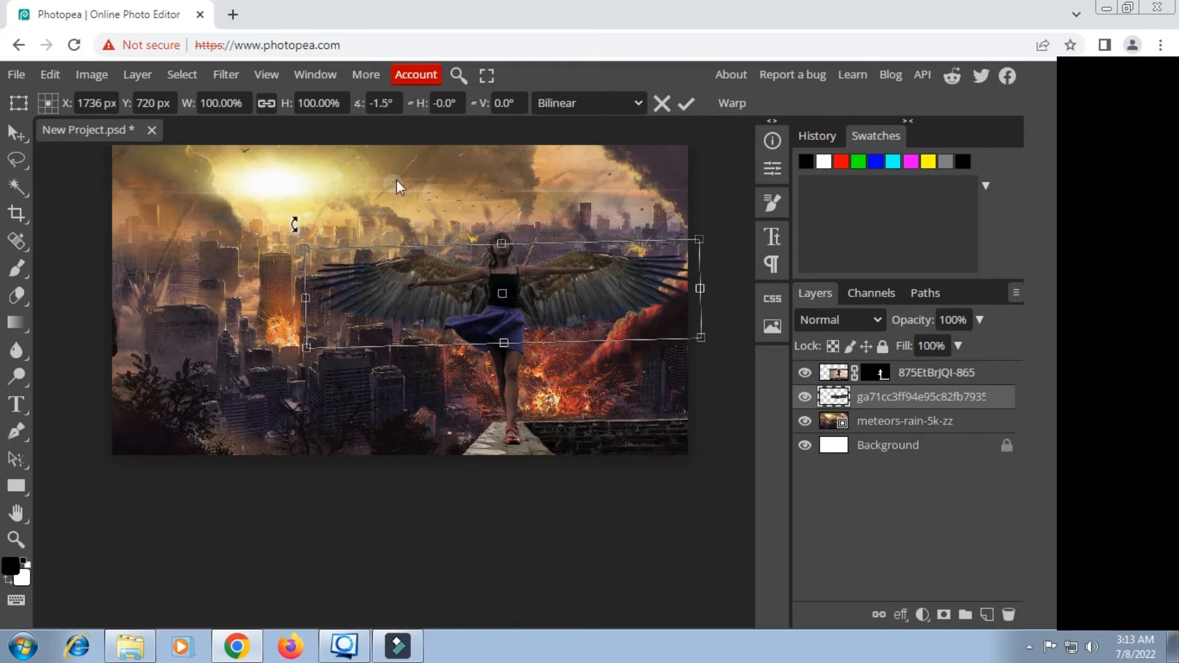
left_click(683, 104)
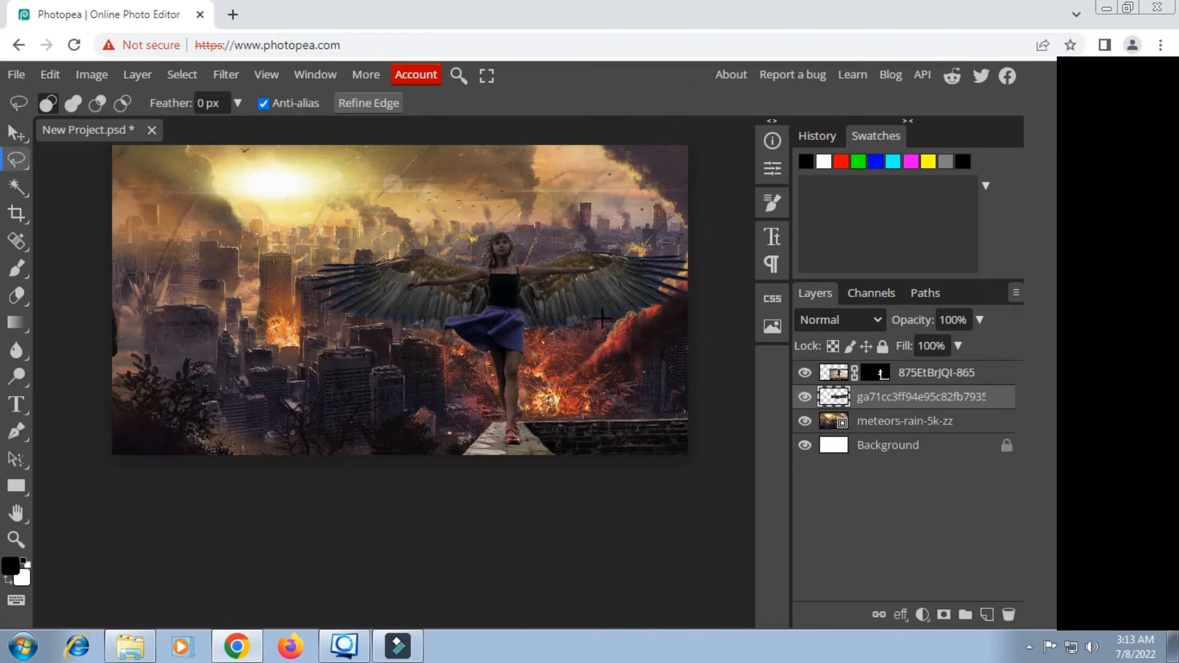
Step: Add a Color Balance adjustment layer above the girl layer
scroll(496, 312, "up", 2)
scroll(496, 312, "up", 1)
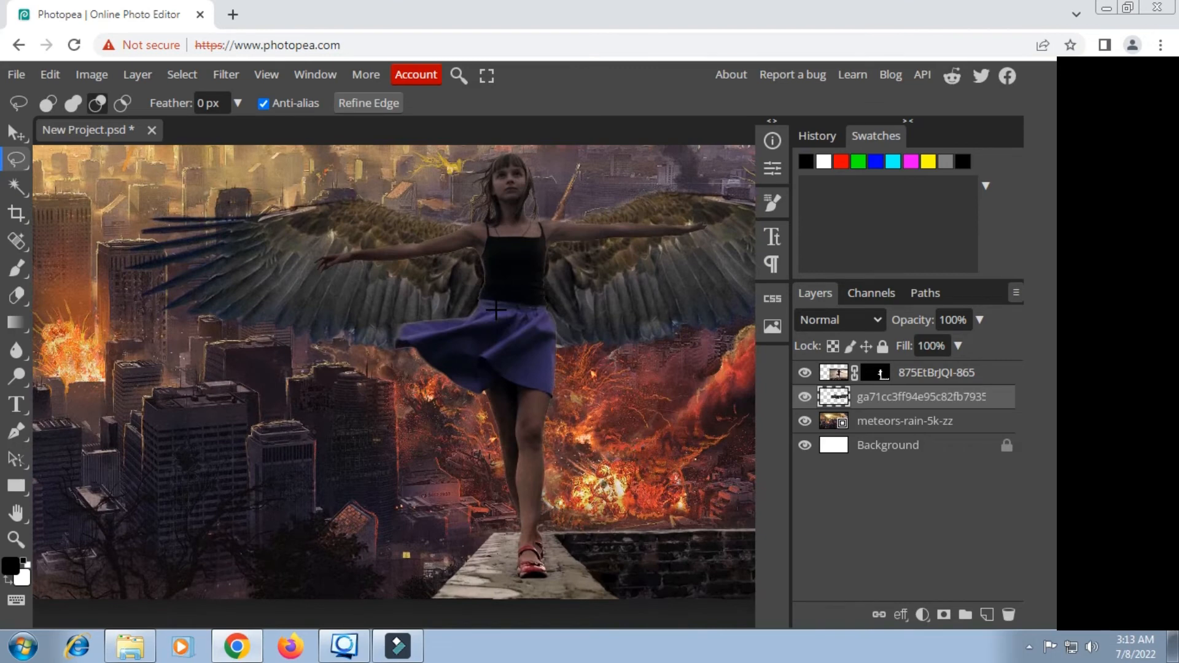
scroll(496, 312, "up", 1)
scroll(496, 311, "down", 3)
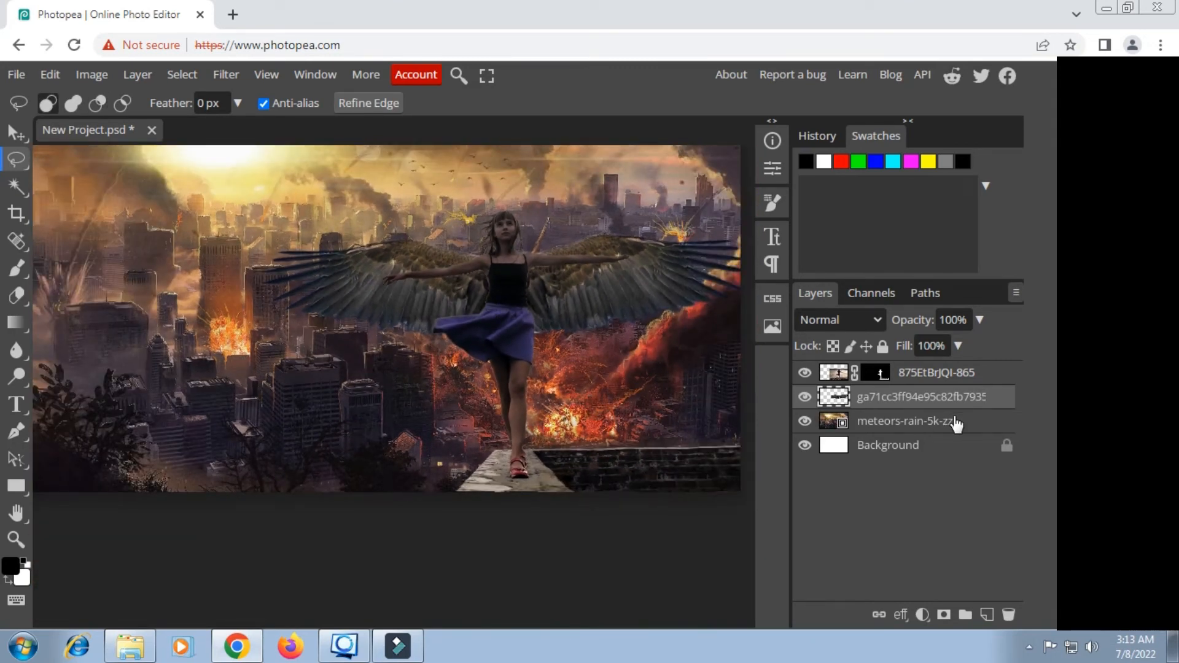
left_click(936, 372)
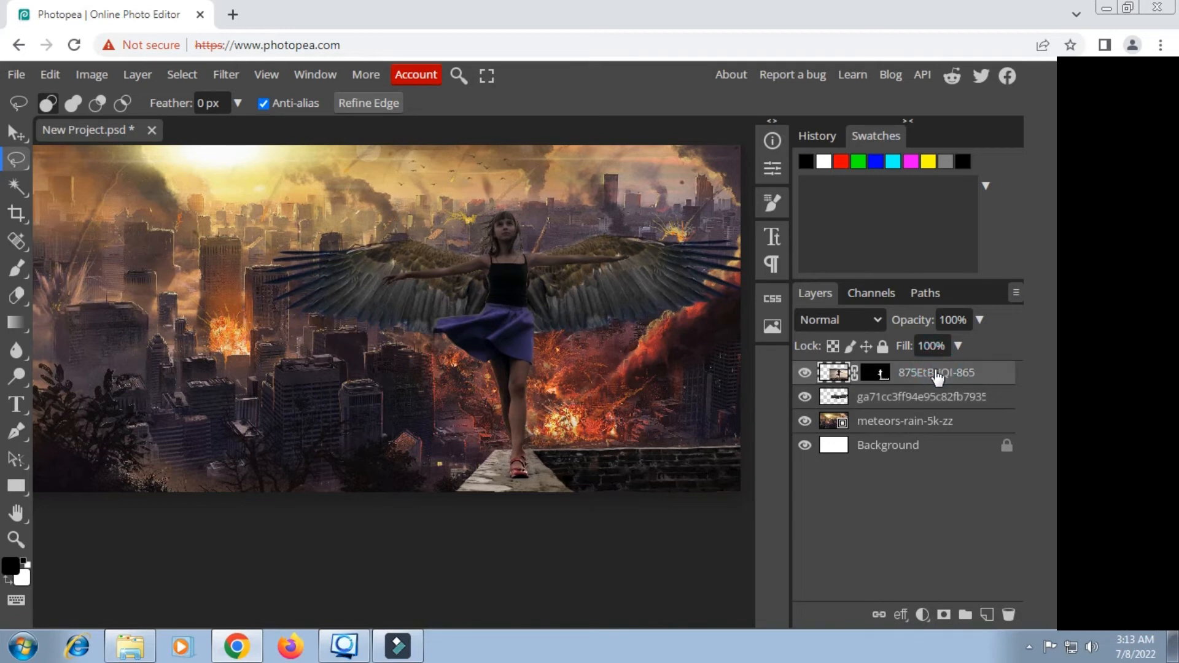
left_click(922, 615)
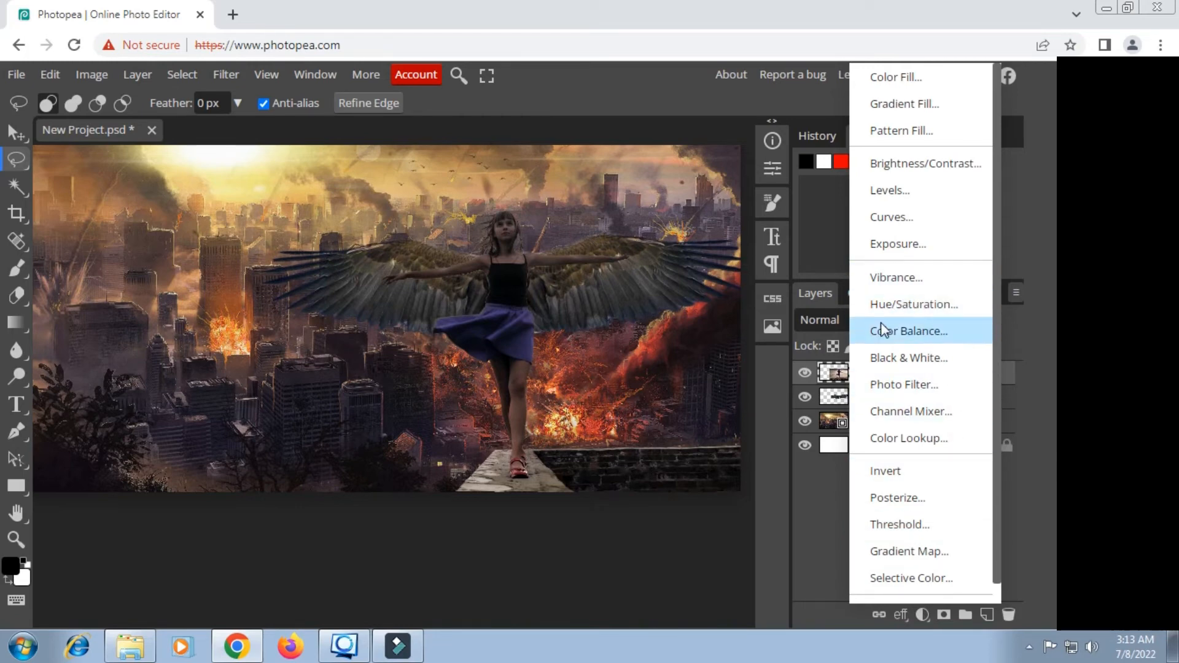
left_click(919, 333)
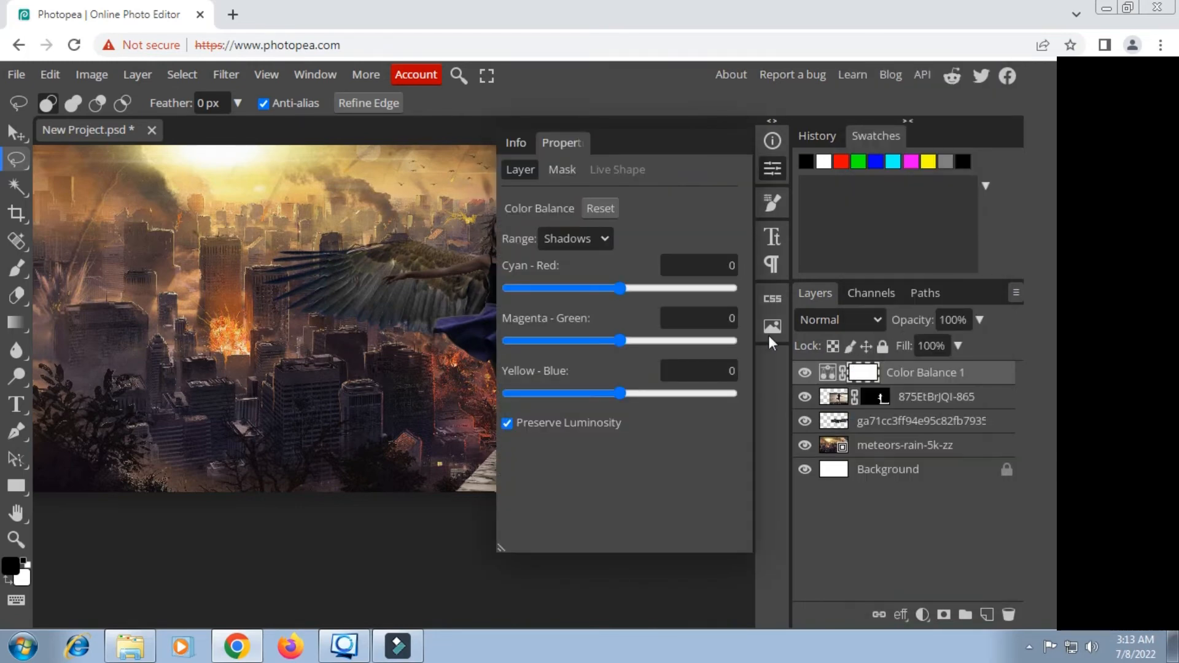
Step: Shift the Color Balance shadows toward red, and set Magenta-Green to -10 and Yellow-Blue to -13
left_click_drag(455, 271, 279, 306)
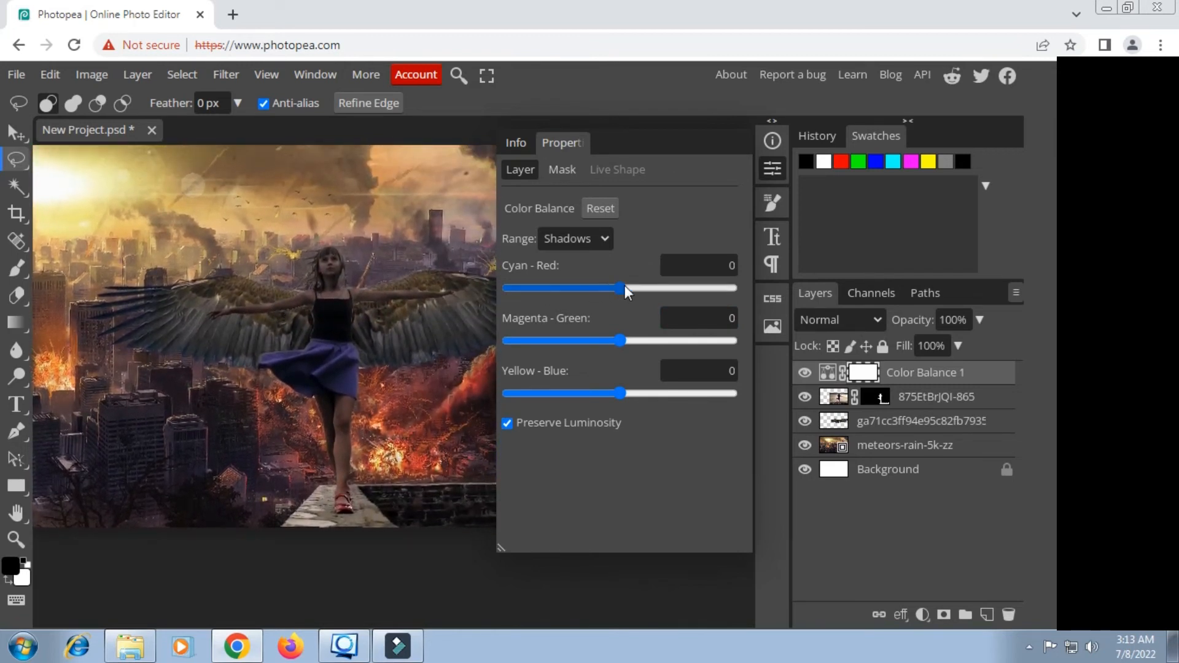
left_click_drag(624, 286, 634, 287)
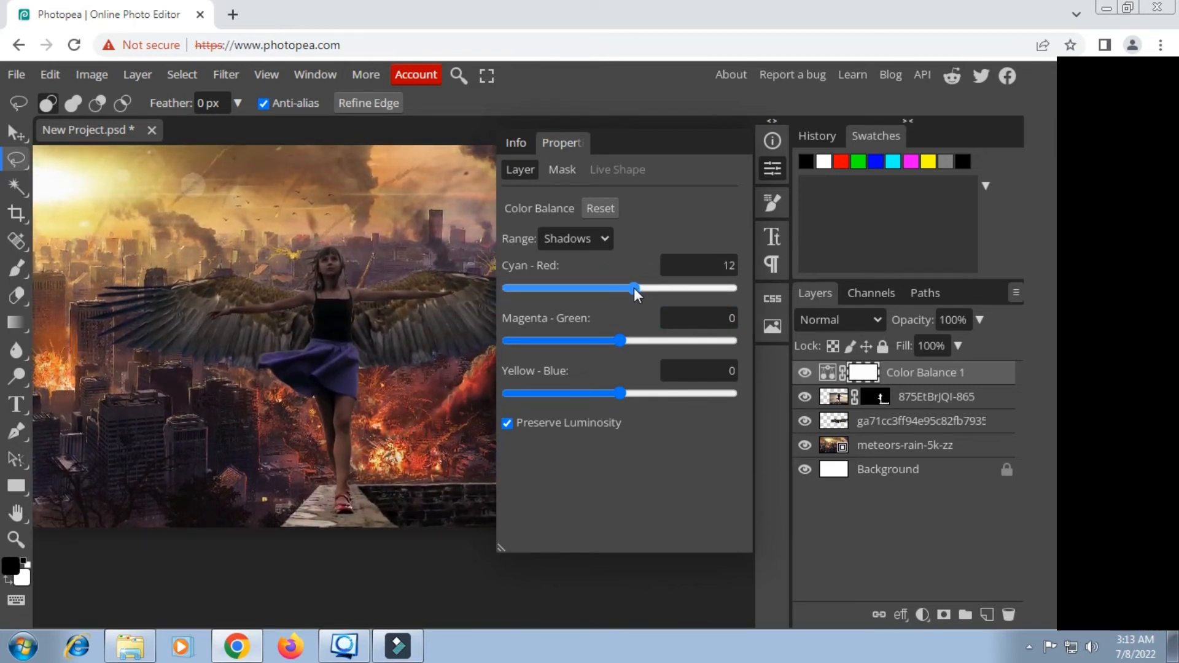
left_click_drag(620, 341, 610, 341)
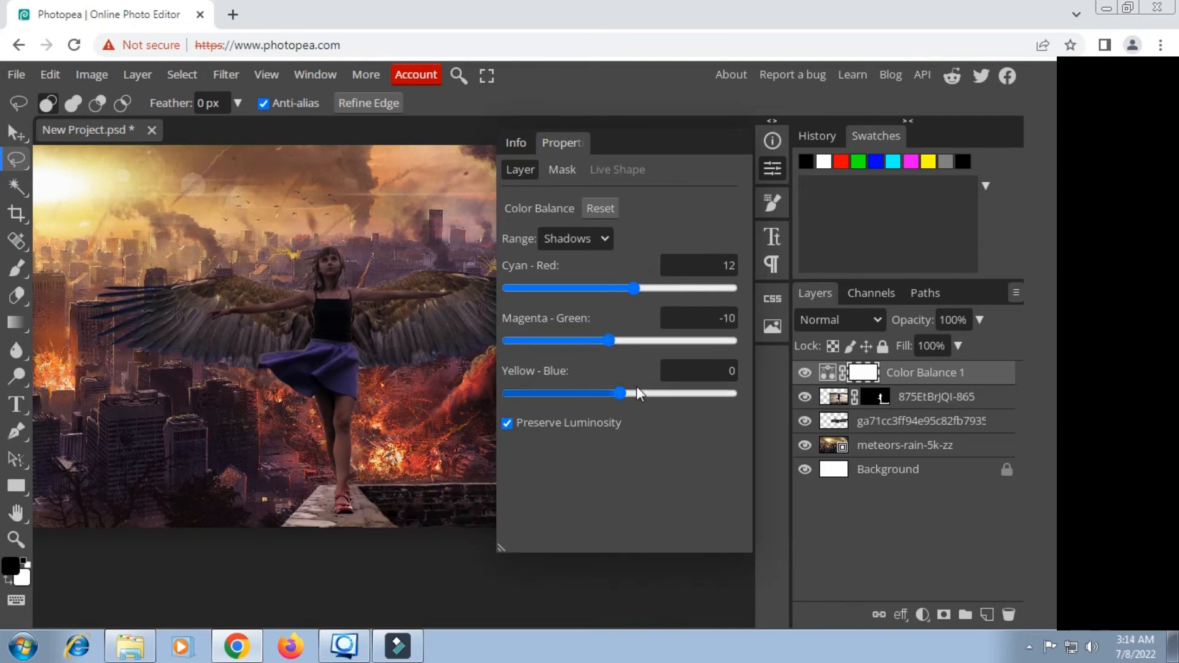
left_click_drag(617, 396, 606, 391)
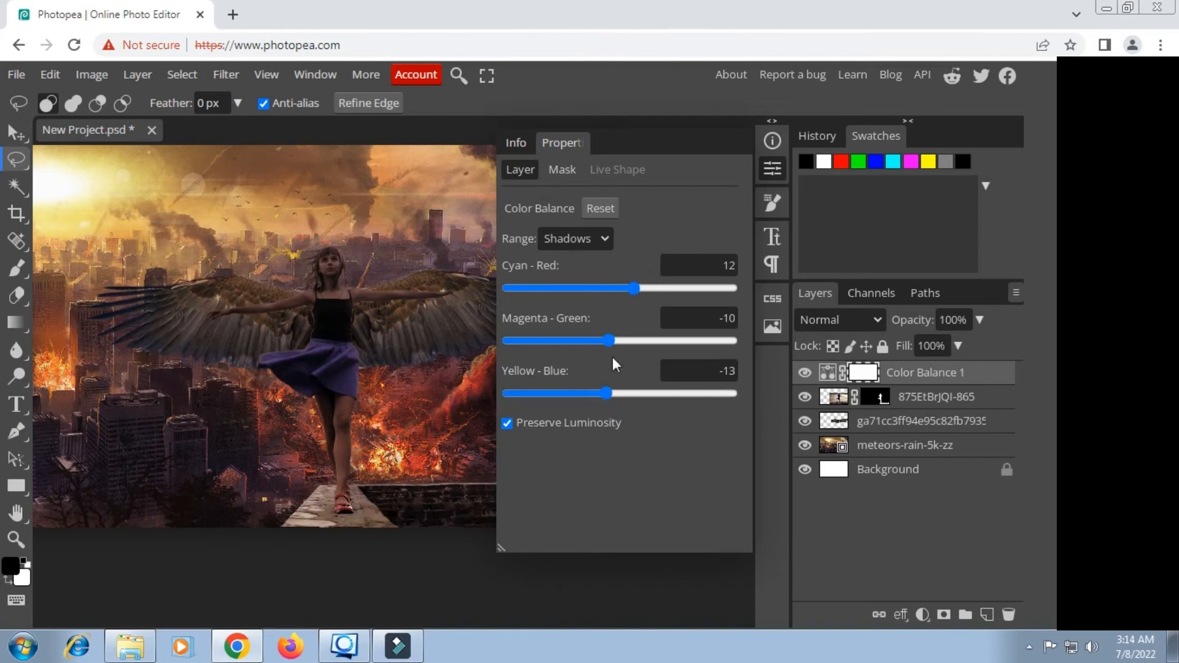
left_click(643, 288)
left_click(773, 171)
Step: Examine the color-balanced composite as a whole and close up around the girl's face, hair and wings
scroll(447, 283, "down", 2)
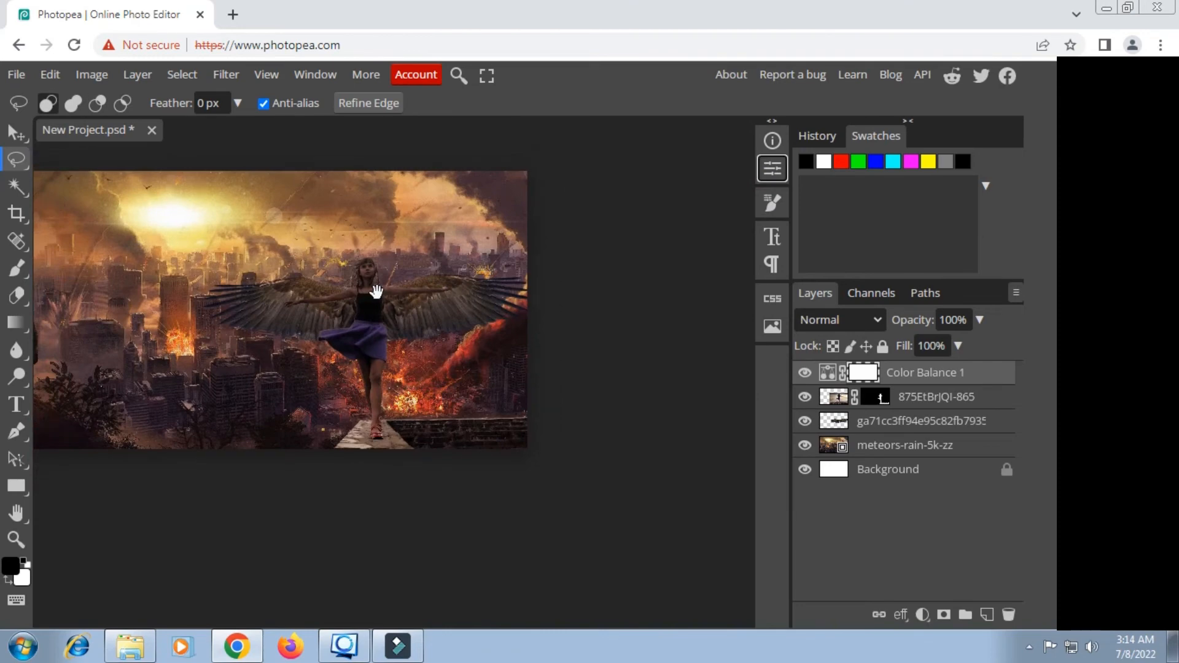
left_click_drag(378, 293, 494, 299)
scroll(494, 299, "up", 5)
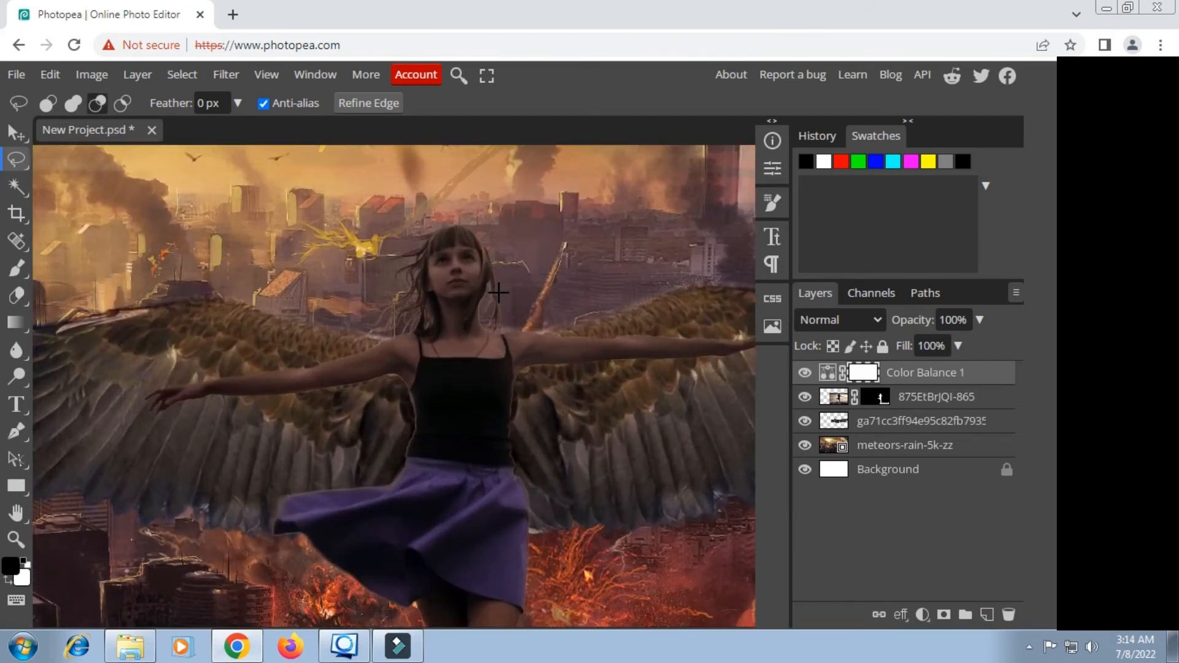
scroll(498, 293, "up", 3)
scroll(498, 293, "down", 2)
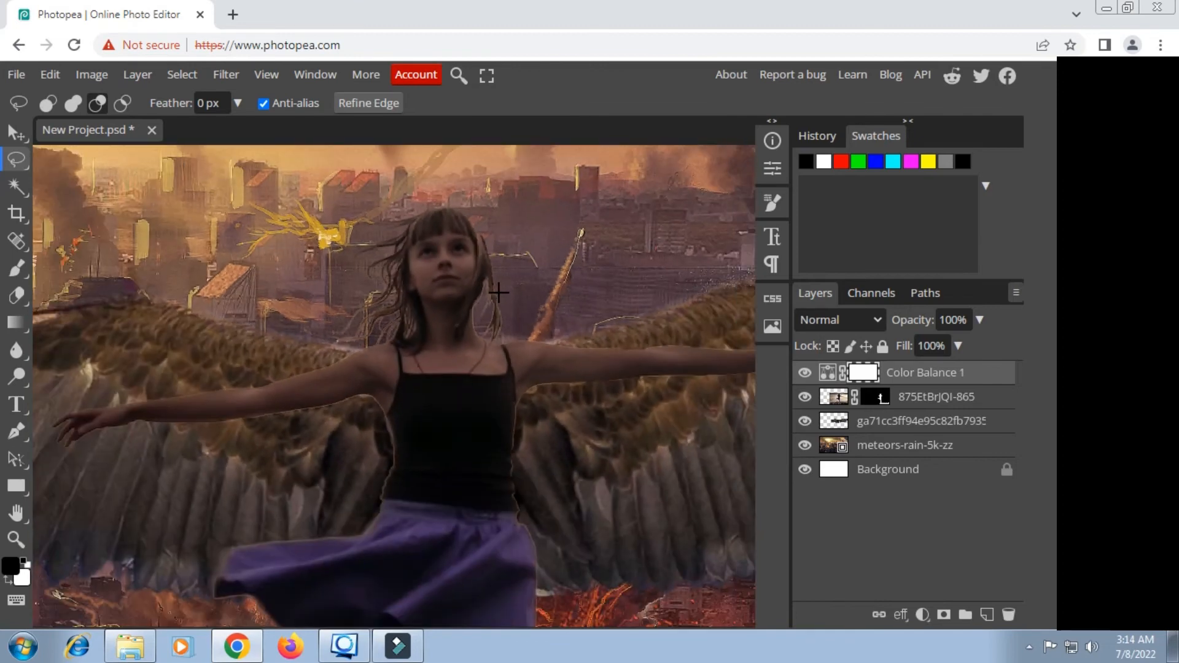
scroll(498, 293, "up", 3)
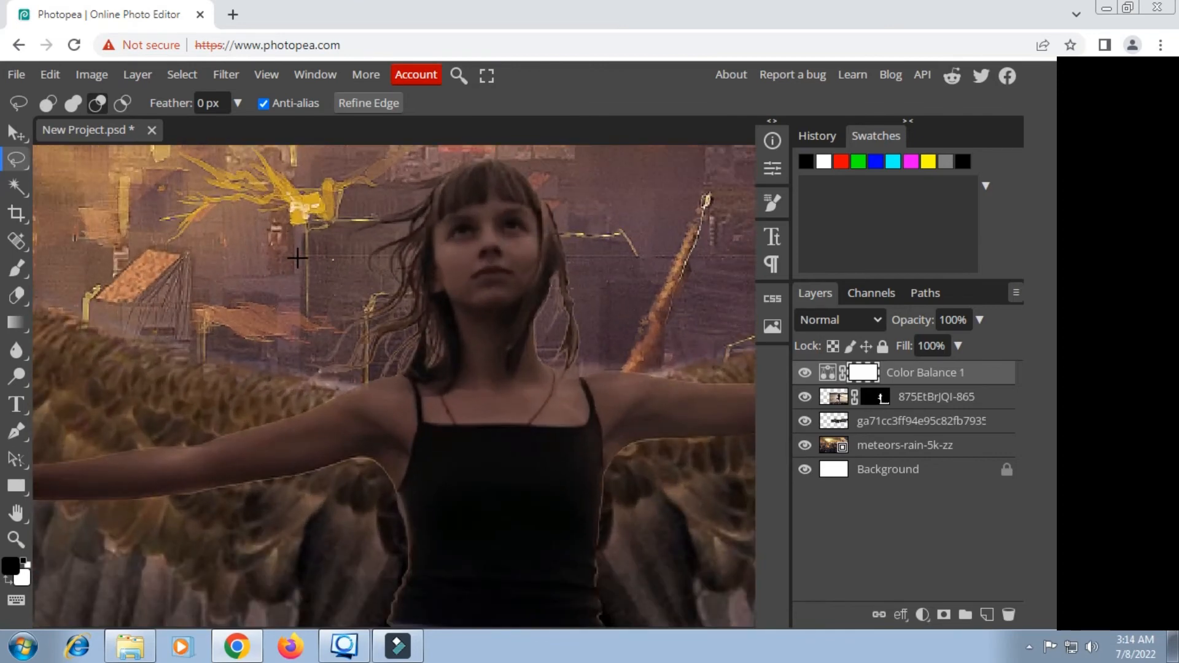
scroll(301, 262, "down", 5)
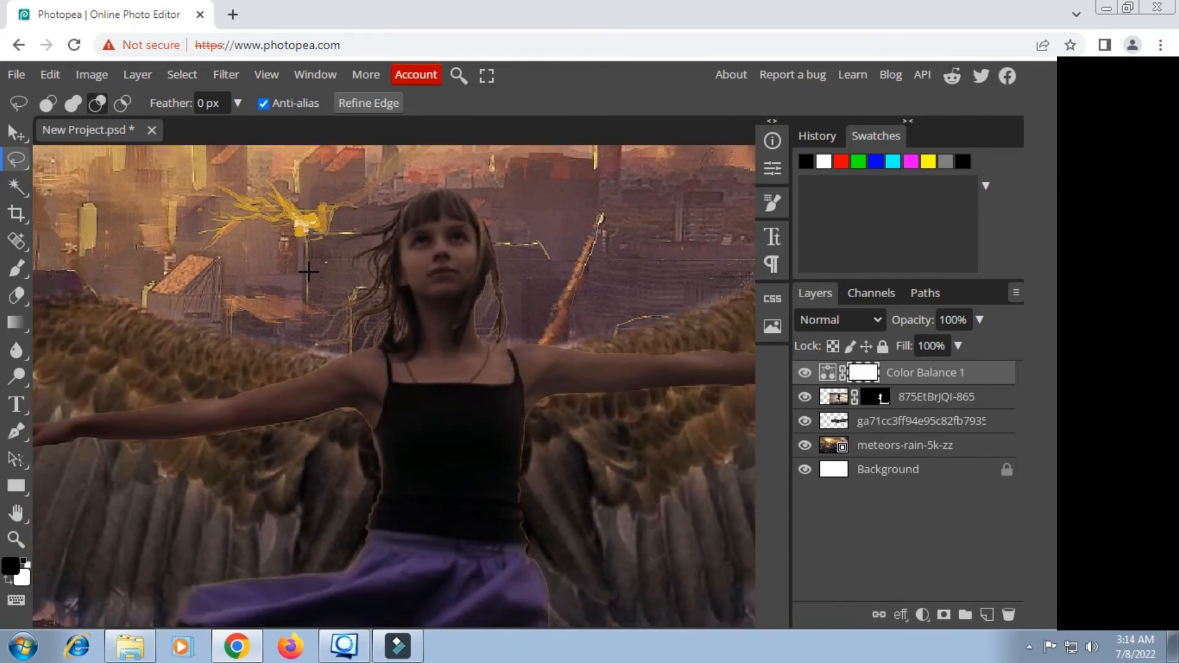
scroll(321, 294, "down", 1)
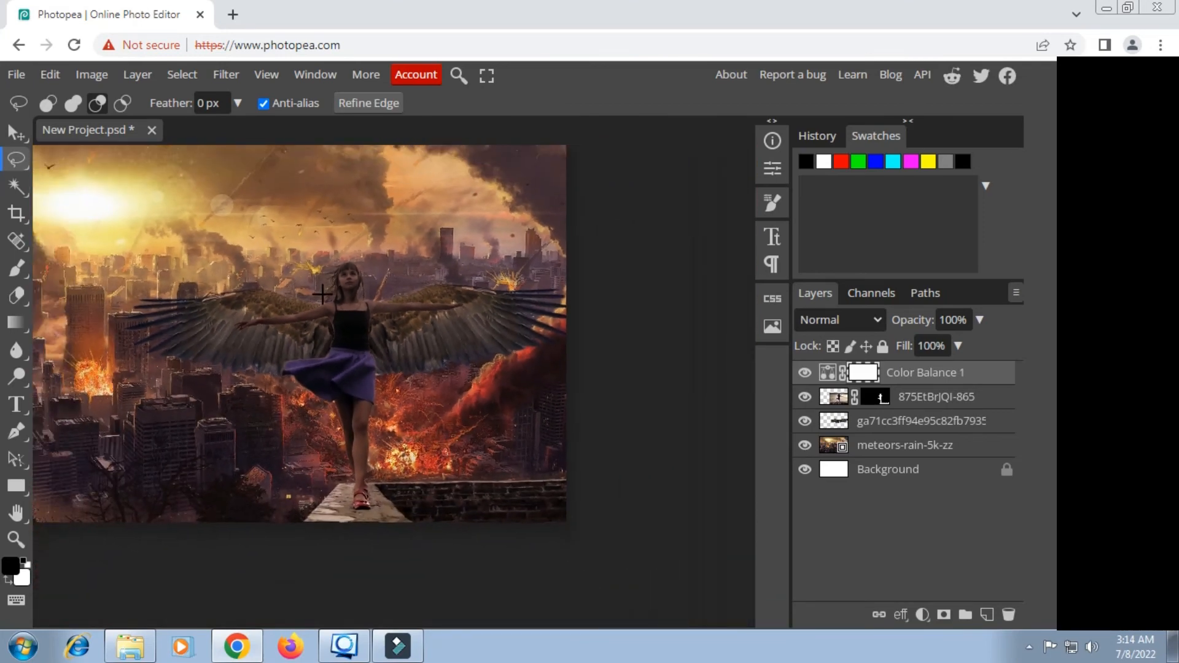
scroll(321, 295, "down", 1)
left_click_drag(317, 299, 396, 312)
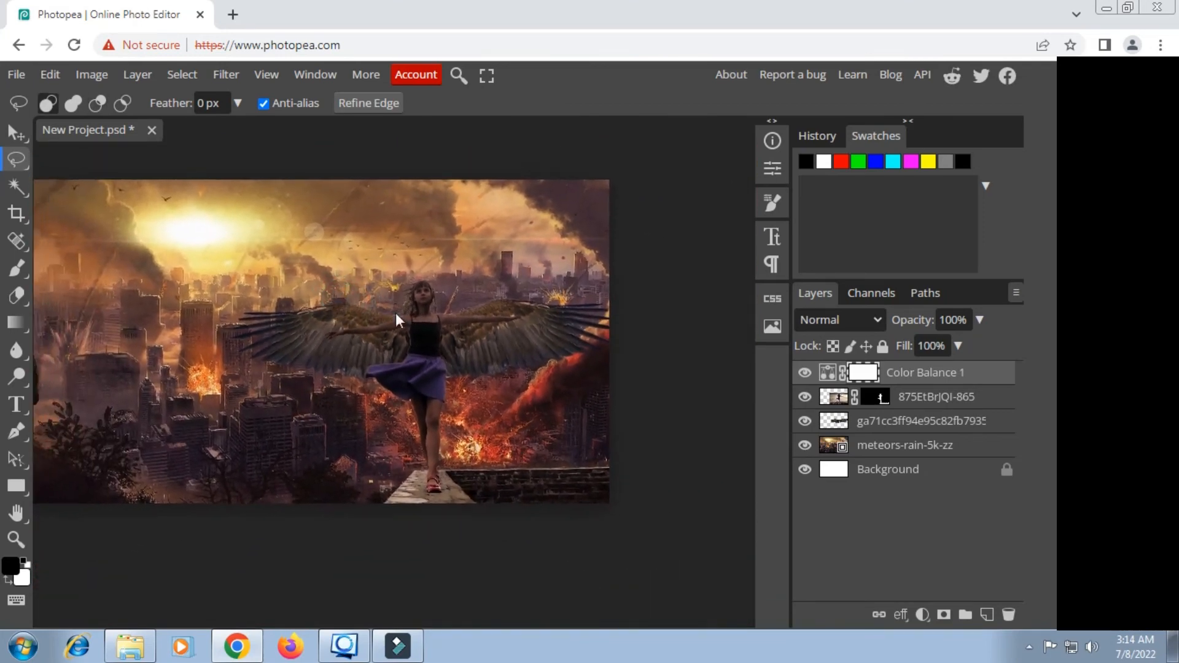
scroll(395, 312, "down", 1)
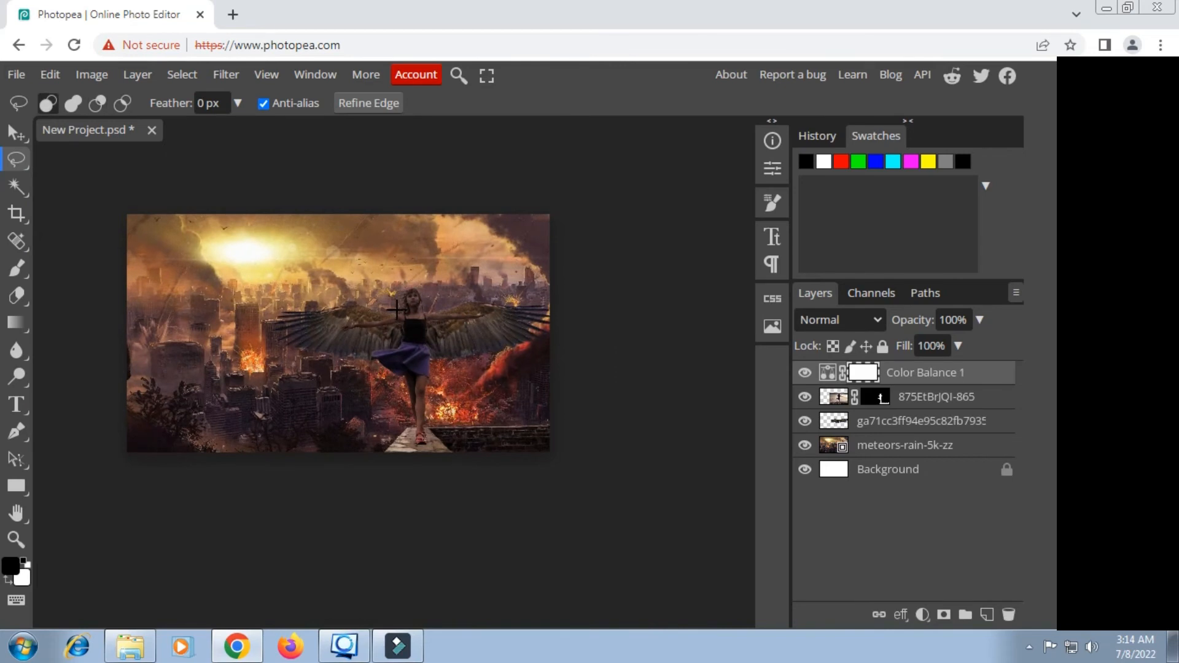
scroll(460, 293, "up", 1)
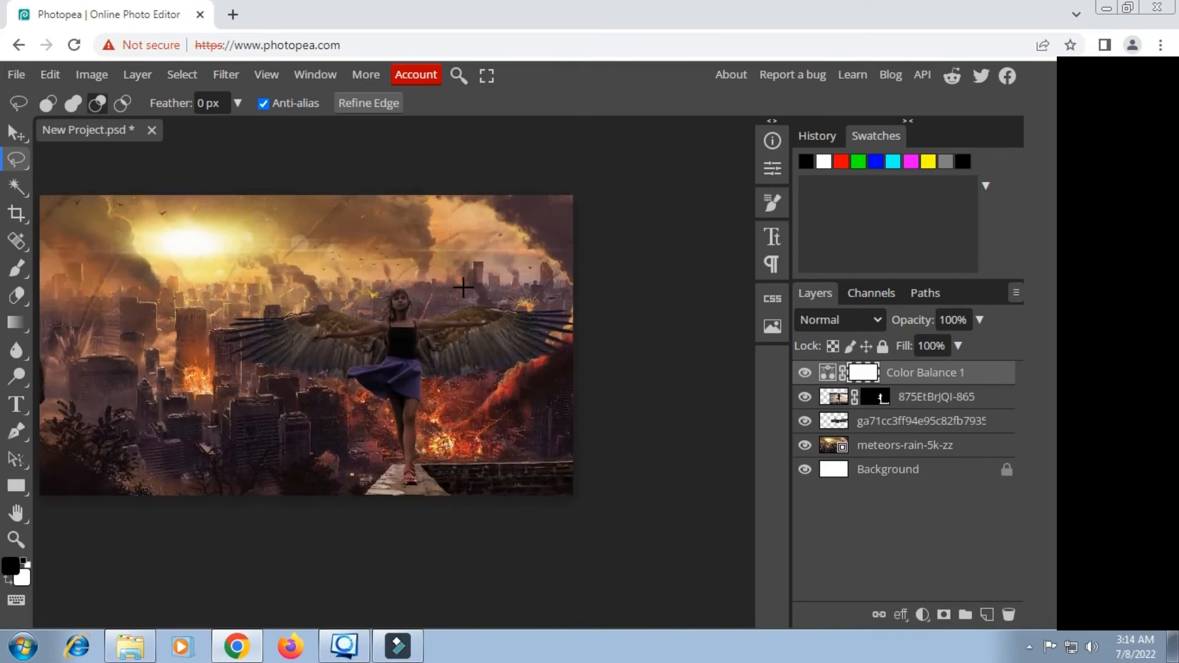
Step: Toggle the girl, wings and burning city layers off and on one by one to review each layer's contribution
left_click(808, 398)
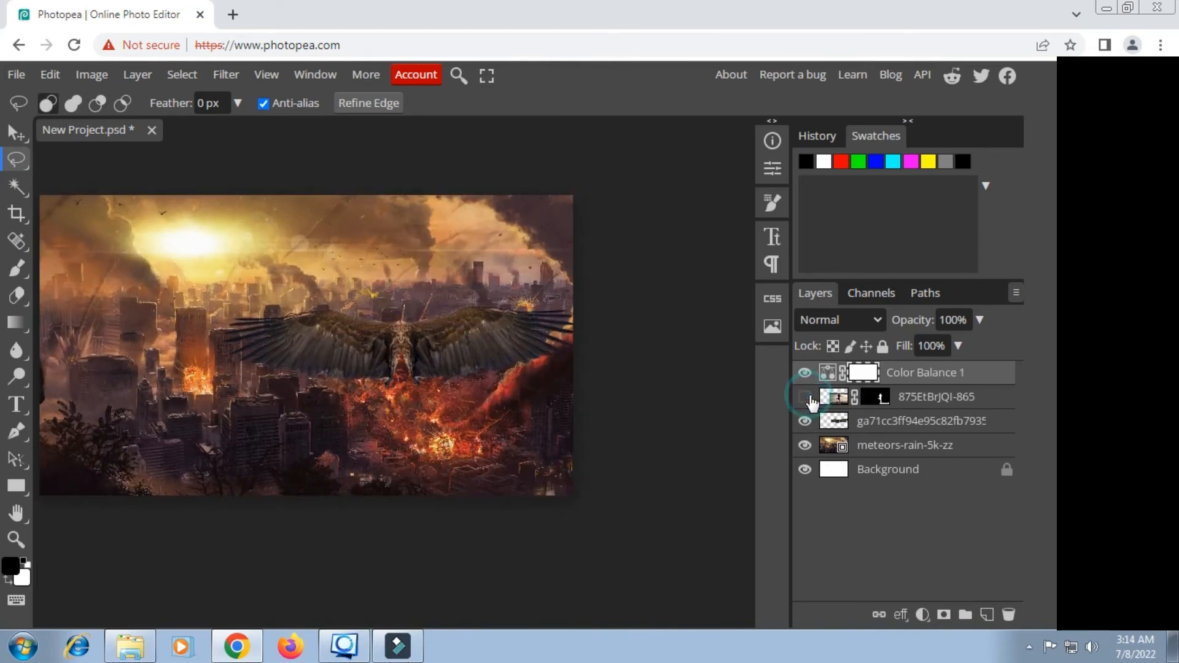
left_click(808, 398)
left_click(805, 422)
left_click(806, 422)
left_click(806, 447)
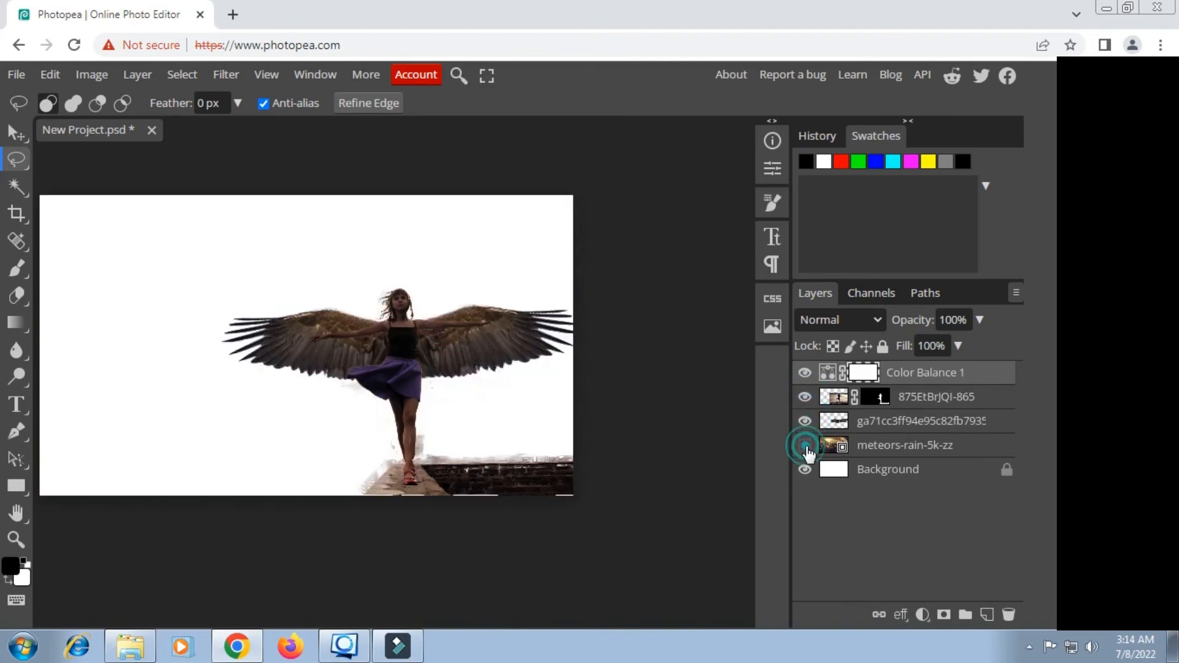
left_click(806, 446)
left_click(805, 446)
left_click(806, 446)
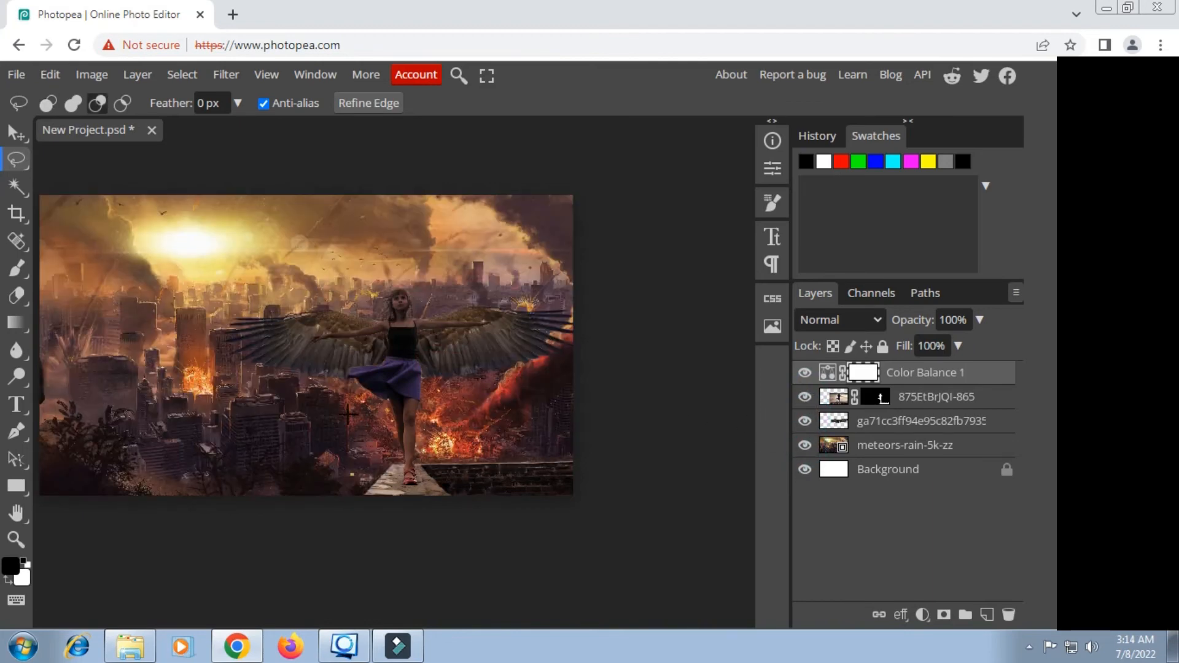
Step: Add a black-filled layer above the Color Balance adjustment layer and set its blend mode to Screen
scroll(356, 410, "down", 2)
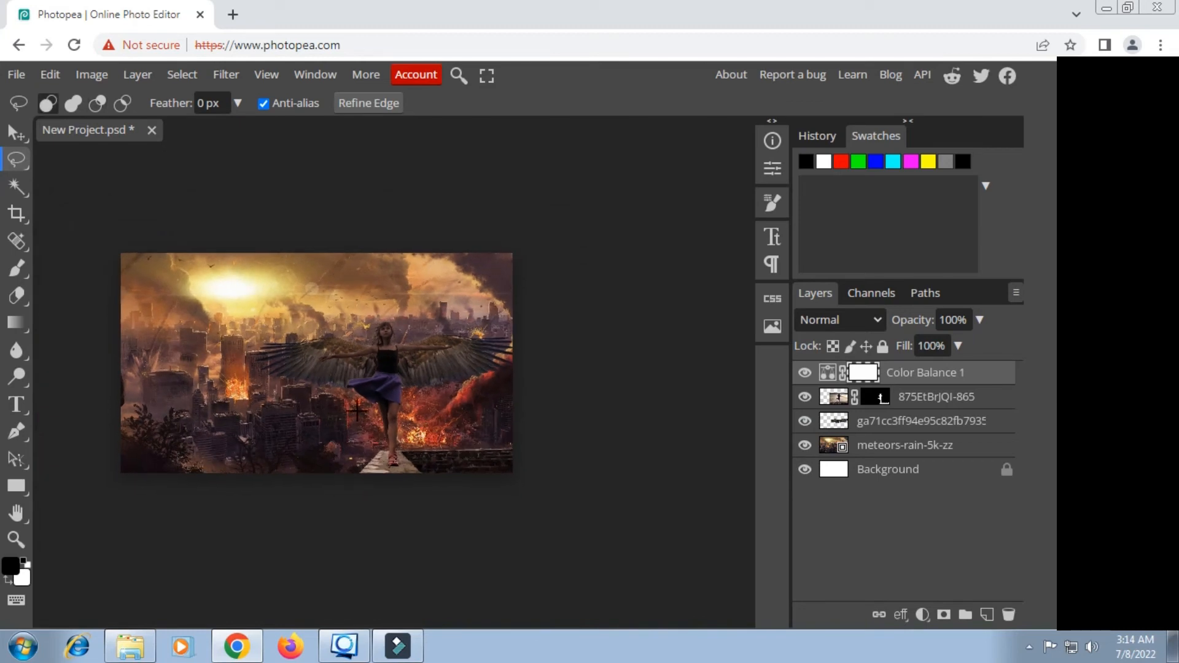
left_click(991, 612)
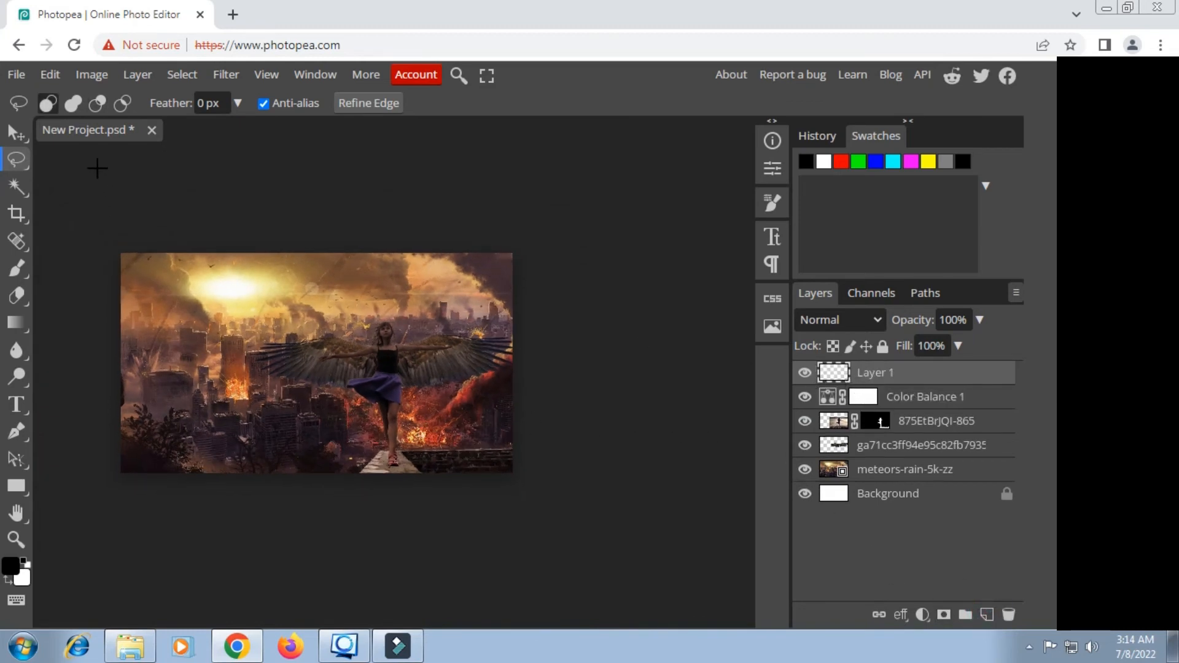
left_click(51, 74)
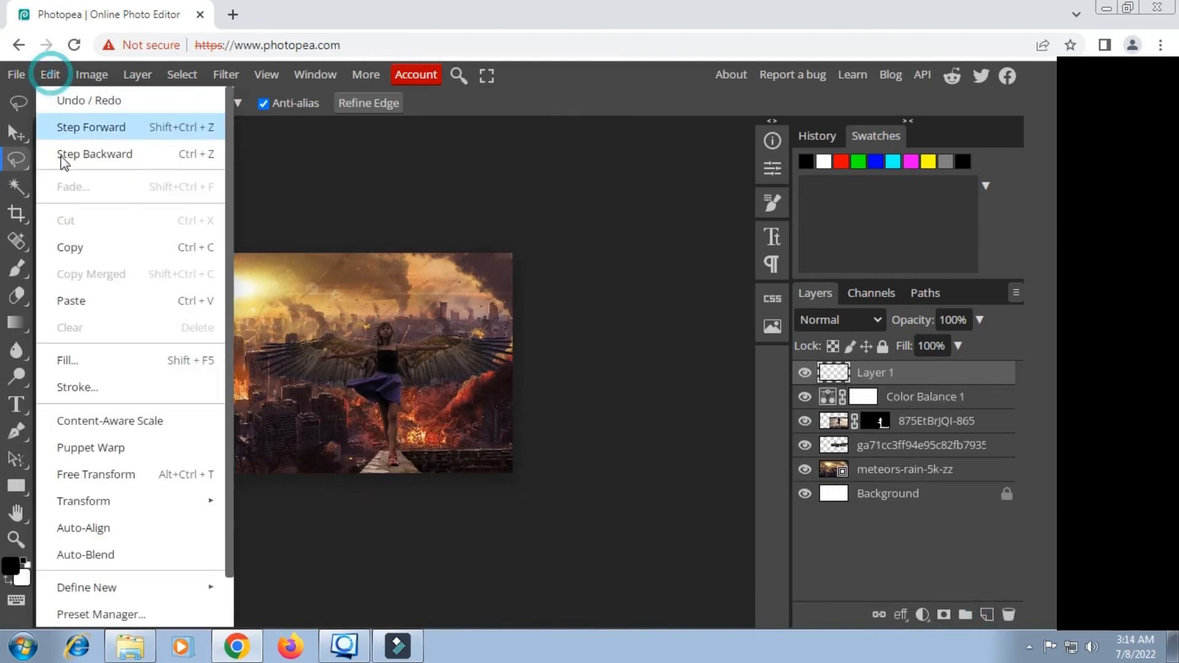
left_click(75, 362)
left_click(268, 244)
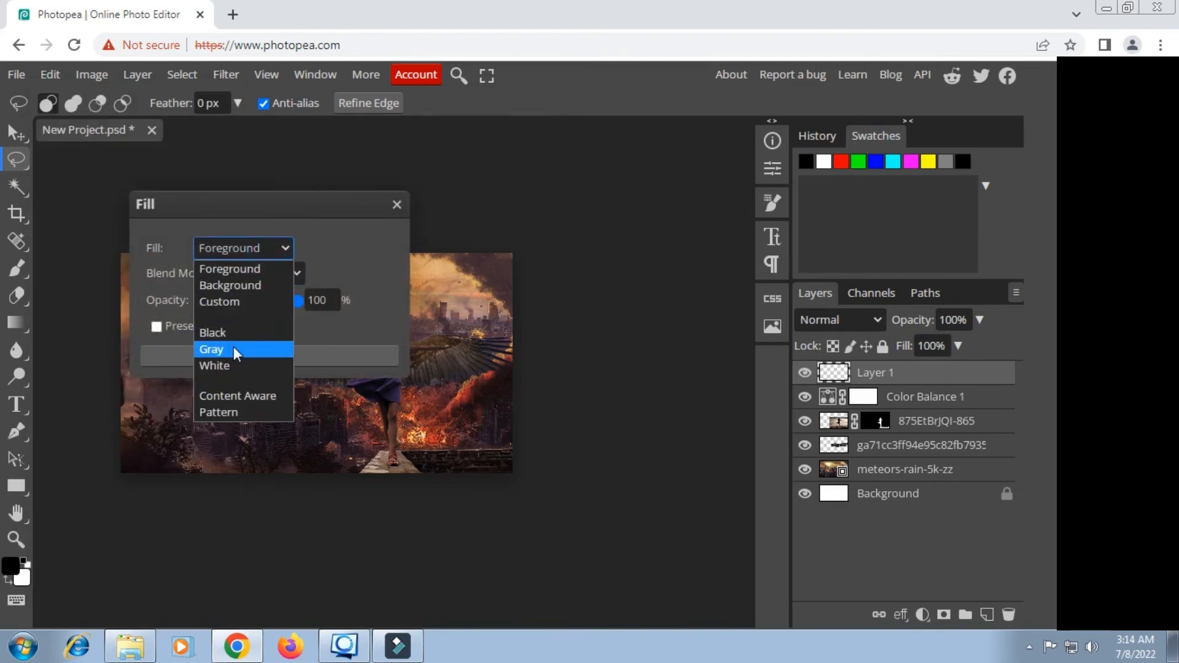
left_click(227, 327)
left_click(270, 356)
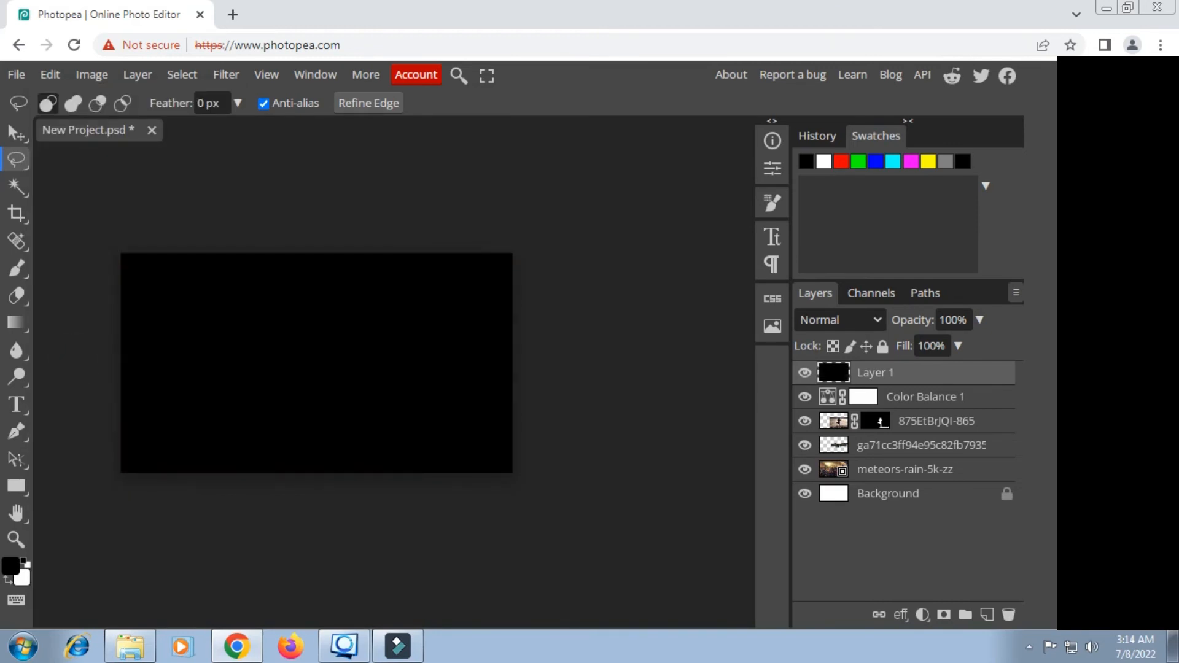
left_click(841, 319)
left_click(832, 159)
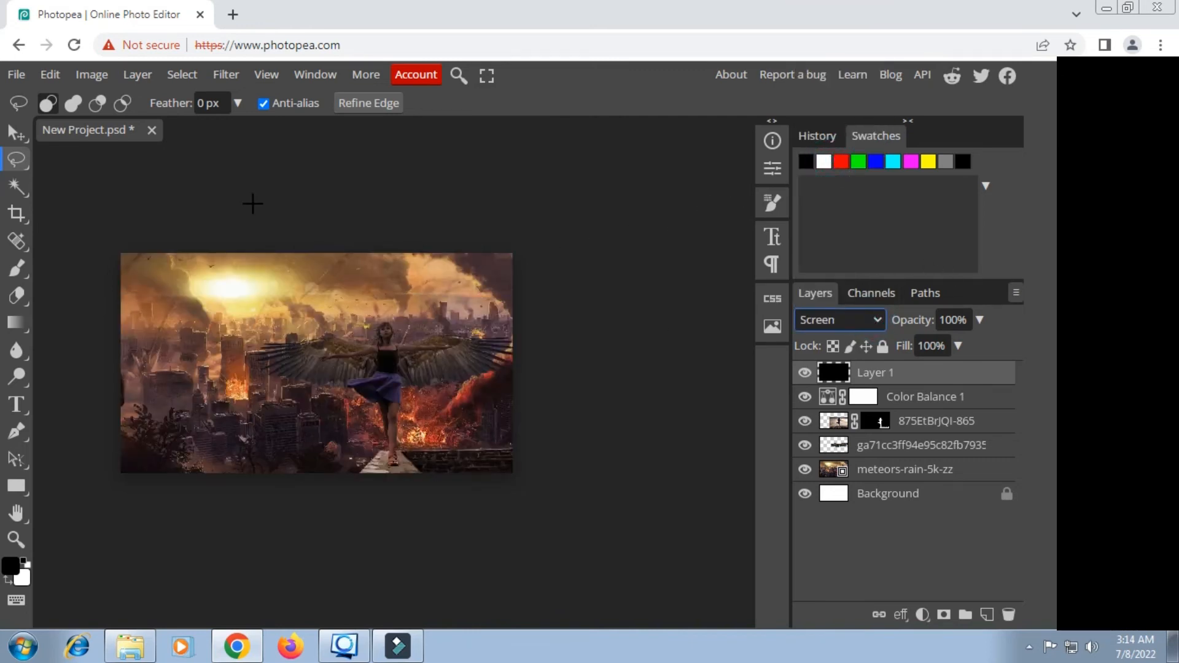
Step: Render a Lens 1 lens flare on the black layer with Brightness 140%, Position X 44% and Position Y 20%
left_click(223, 76)
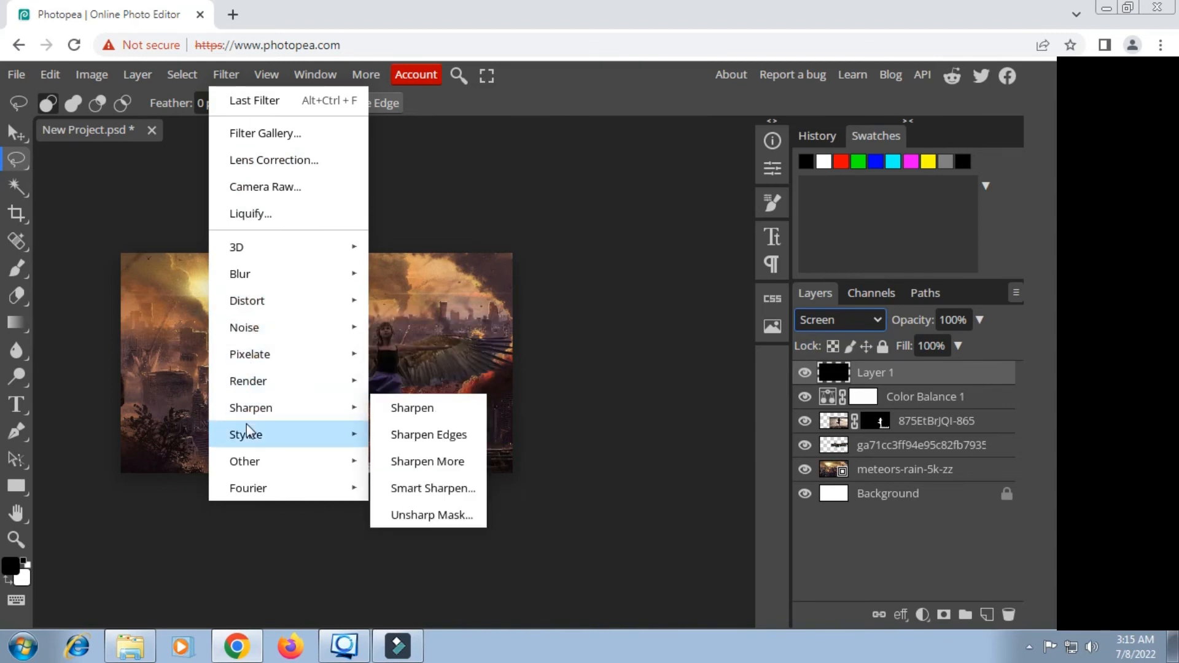
mouse_move(254, 389)
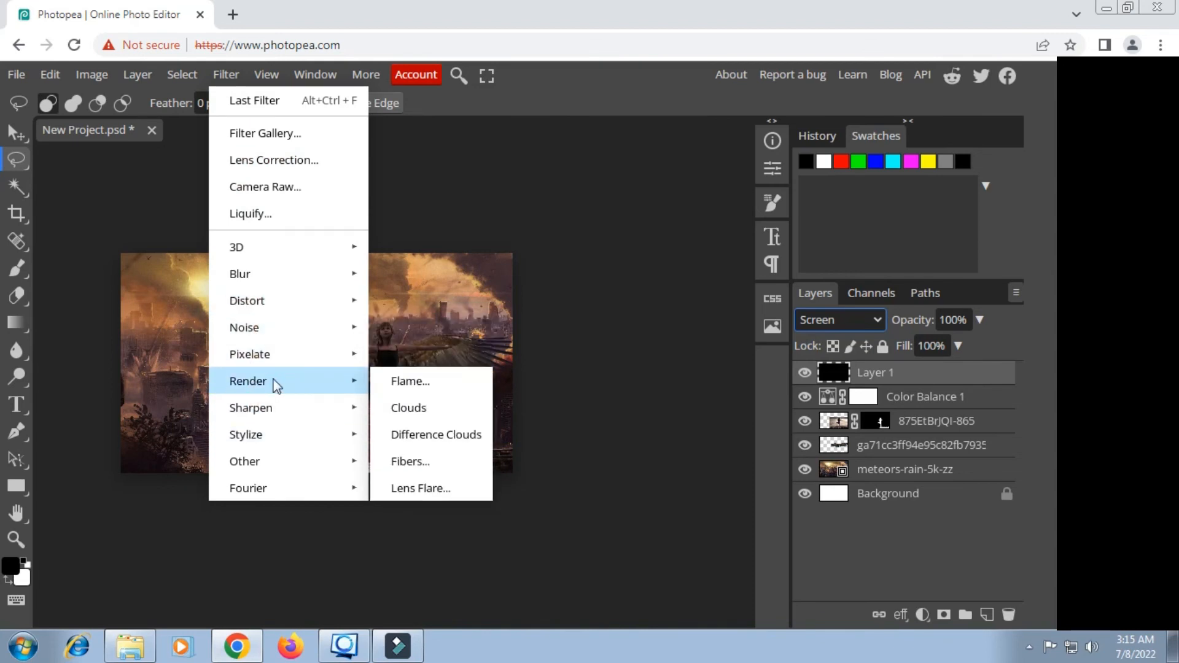
left_click(412, 487)
left_click_drag(337, 216, 744, 222)
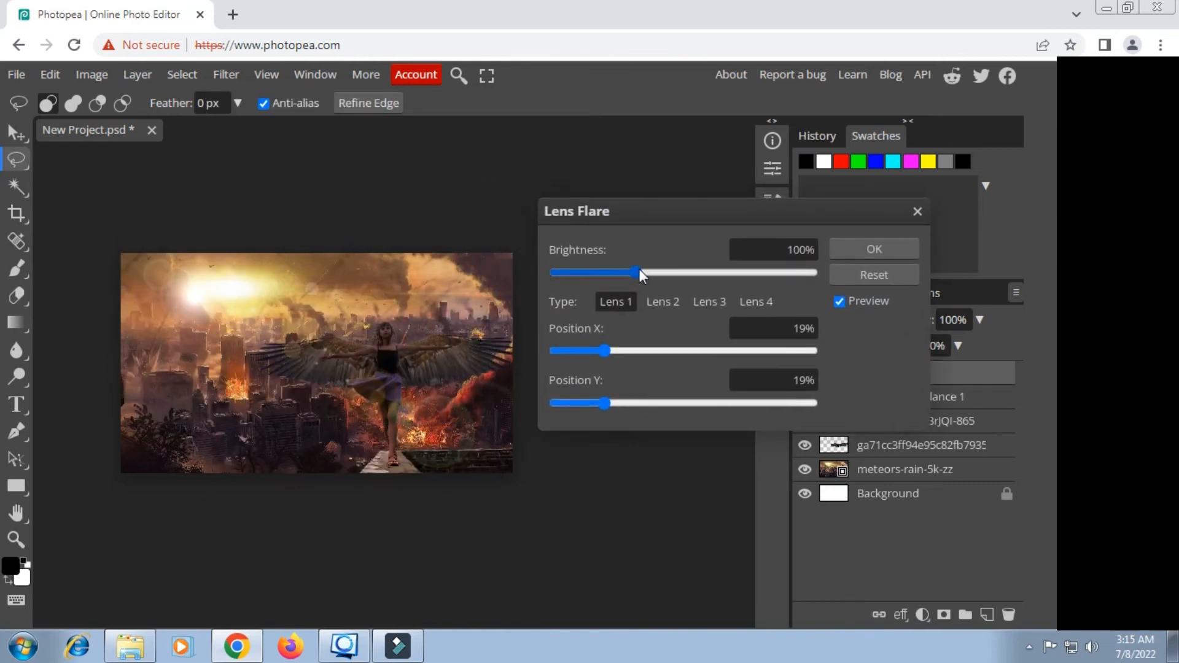
left_click_drag(639, 268, 654, 271)
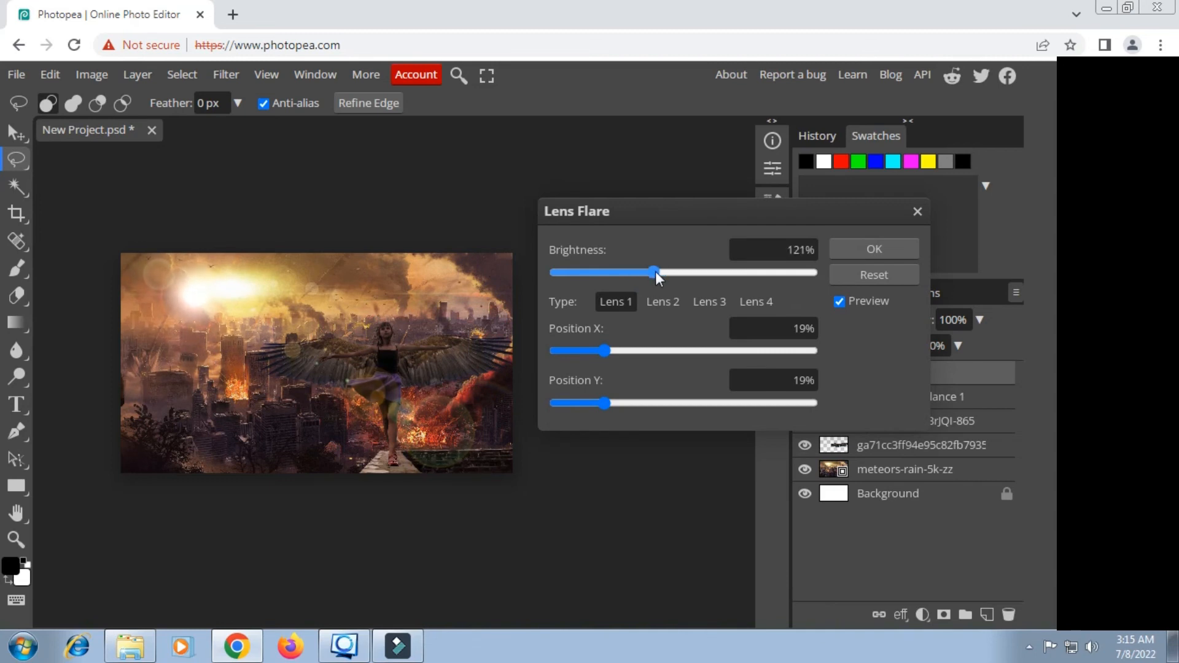
left_click_drag(607, 351, 671, 373)
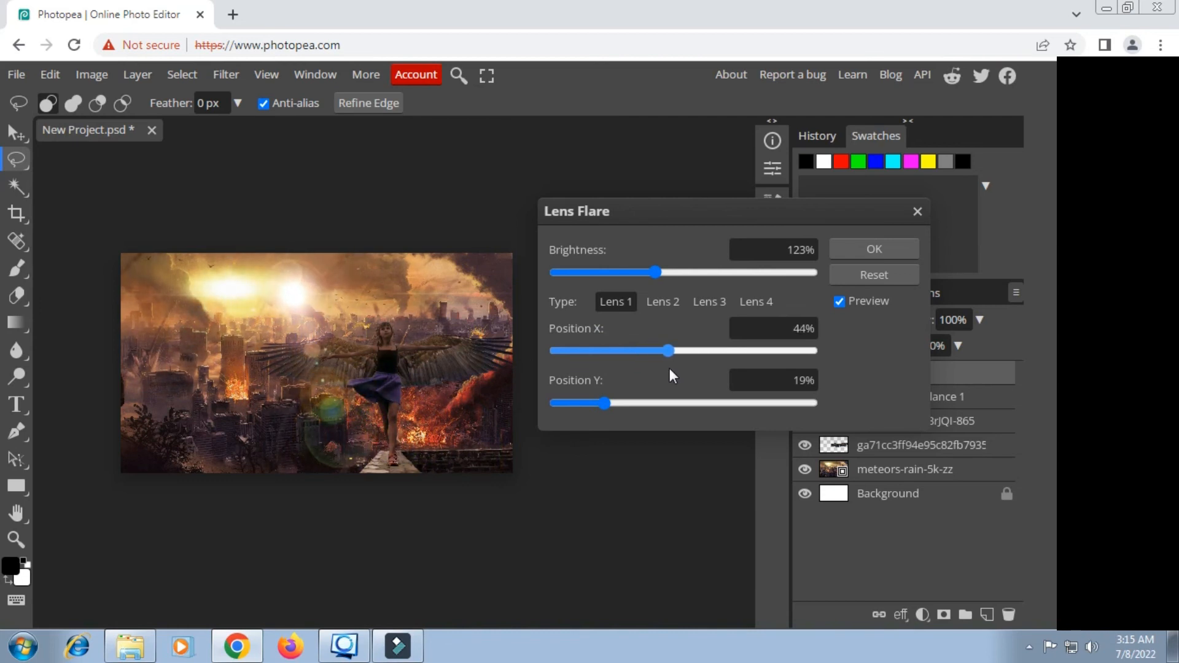
left_click_drag(657, 280, 673, 284)
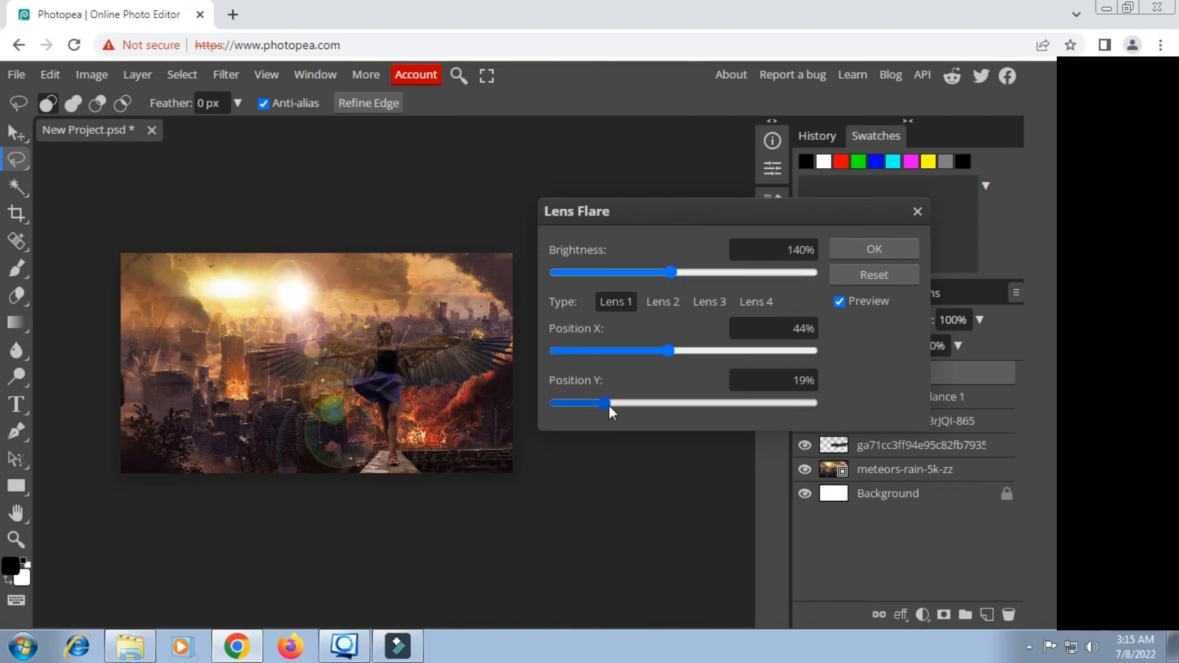
left_click_drag(609, 405, 608, 404)
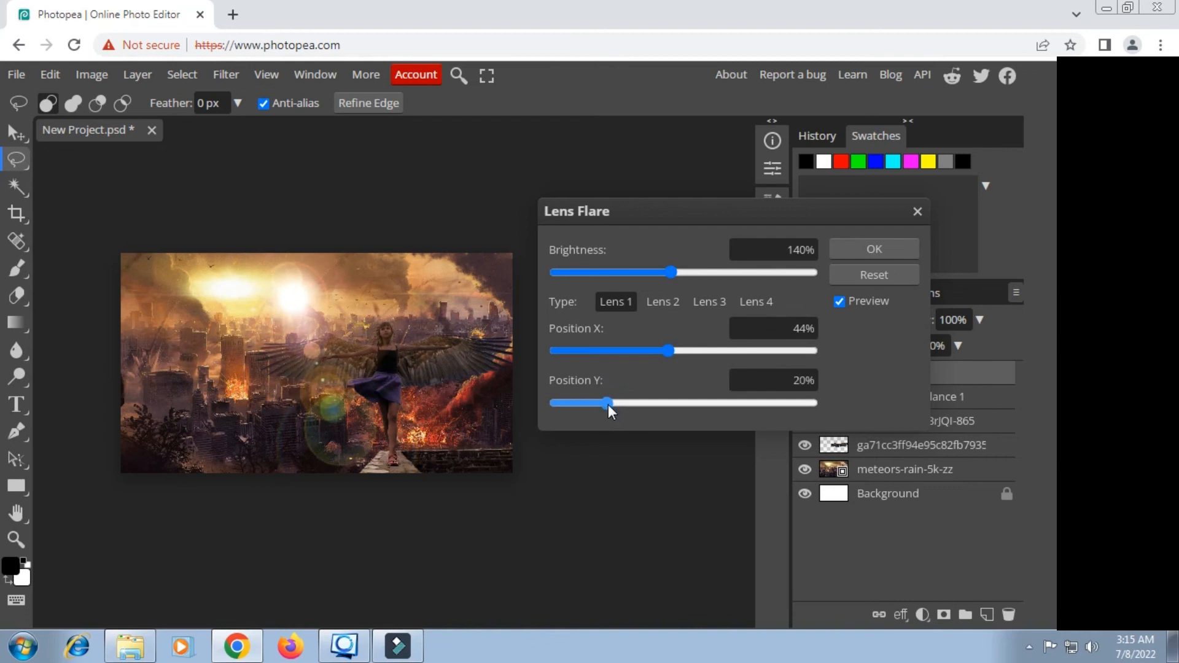
left_click(880, 253)
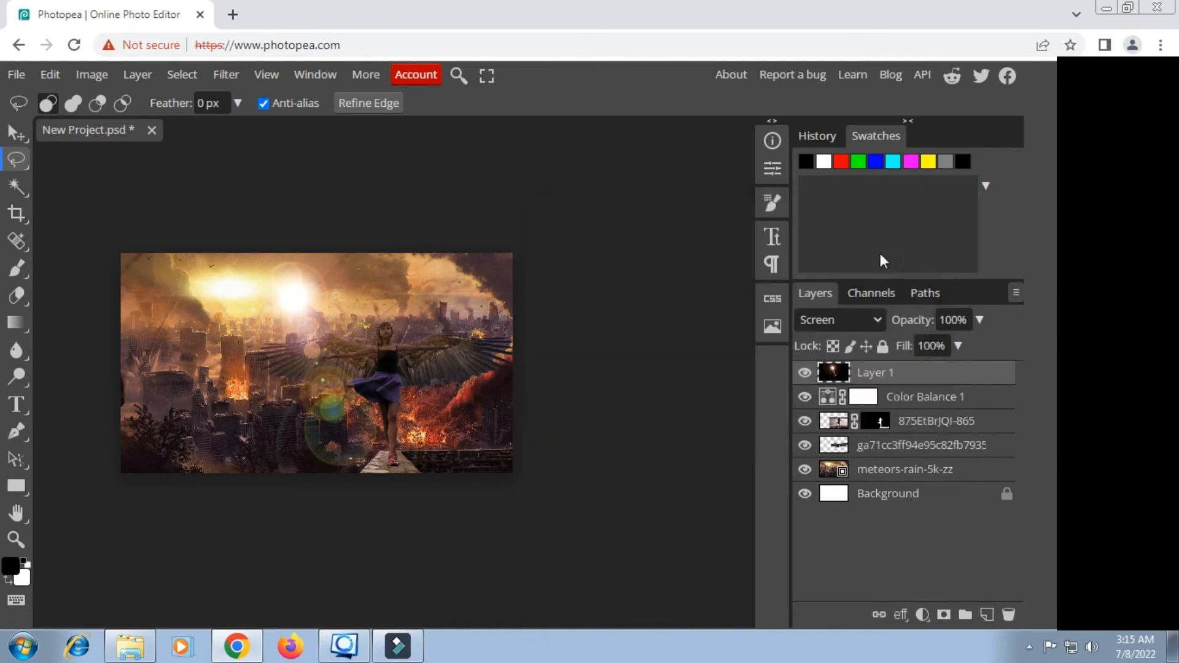
Step: Move the lens flare layer over the glowing sun in the sky and lower its opacity to 79%
left_click(17, 132)
left_click(428, 310)
left_click_drag(428, 310, 377, 304)
left_click(980, 319)
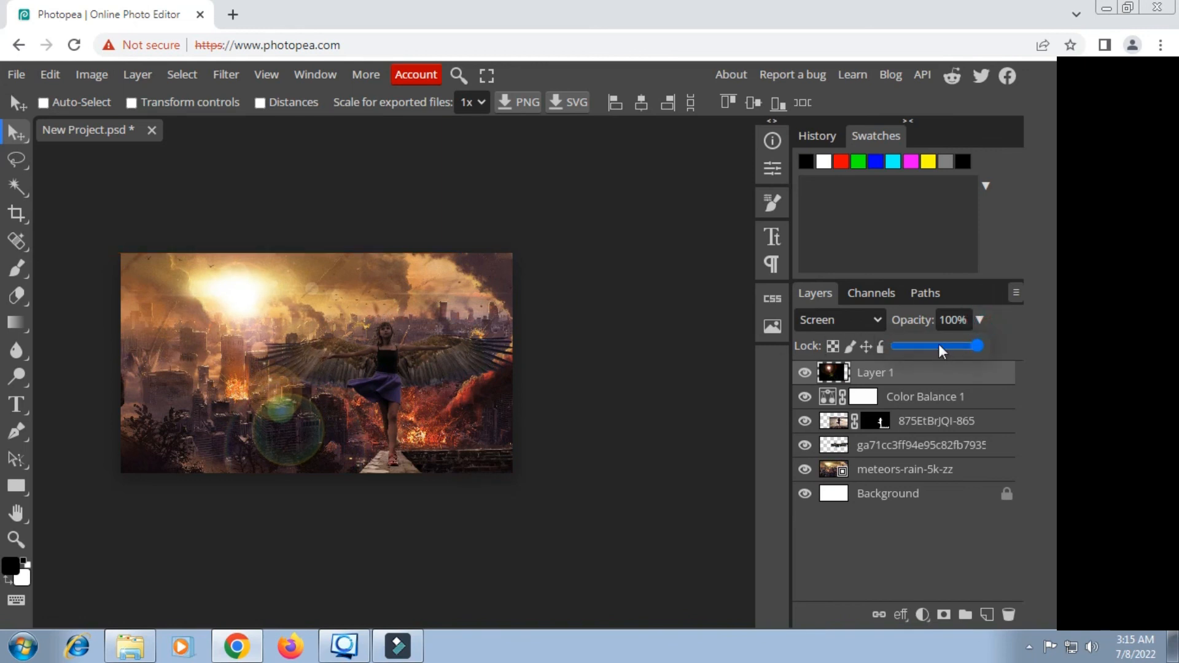
left_click_drag(957, 346, 961, 347)
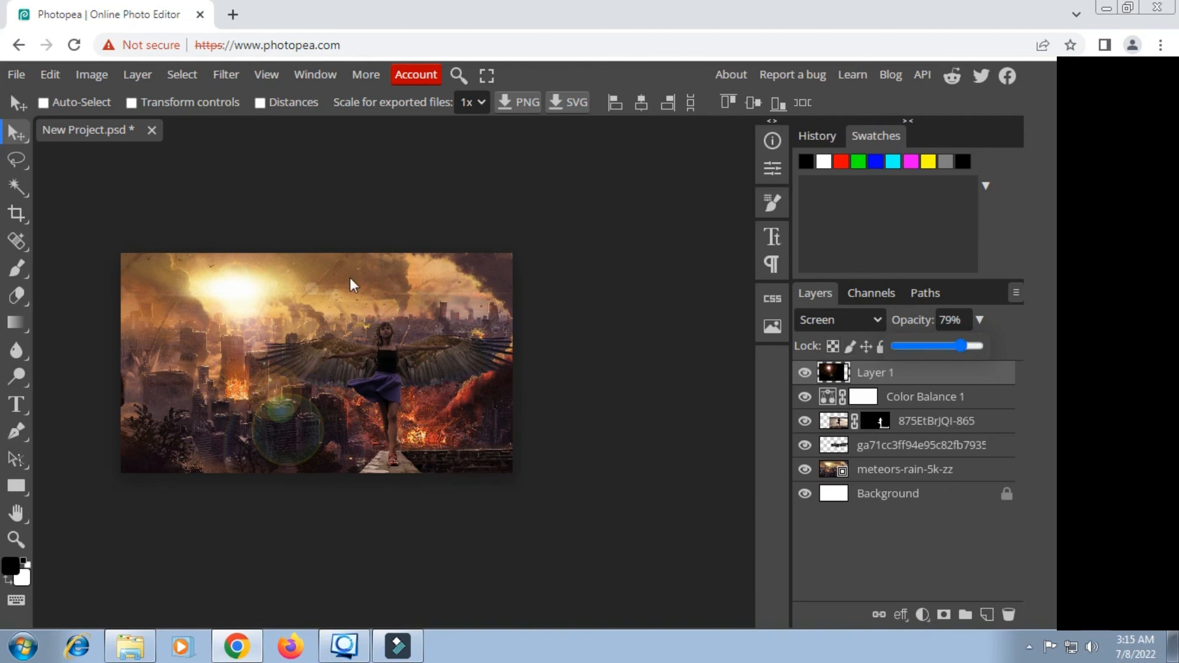
Step: Export the finished composite as the JPG file New Project at 2560 × 1440 px with 100% quality
scroll(352, 386, "up", 3)
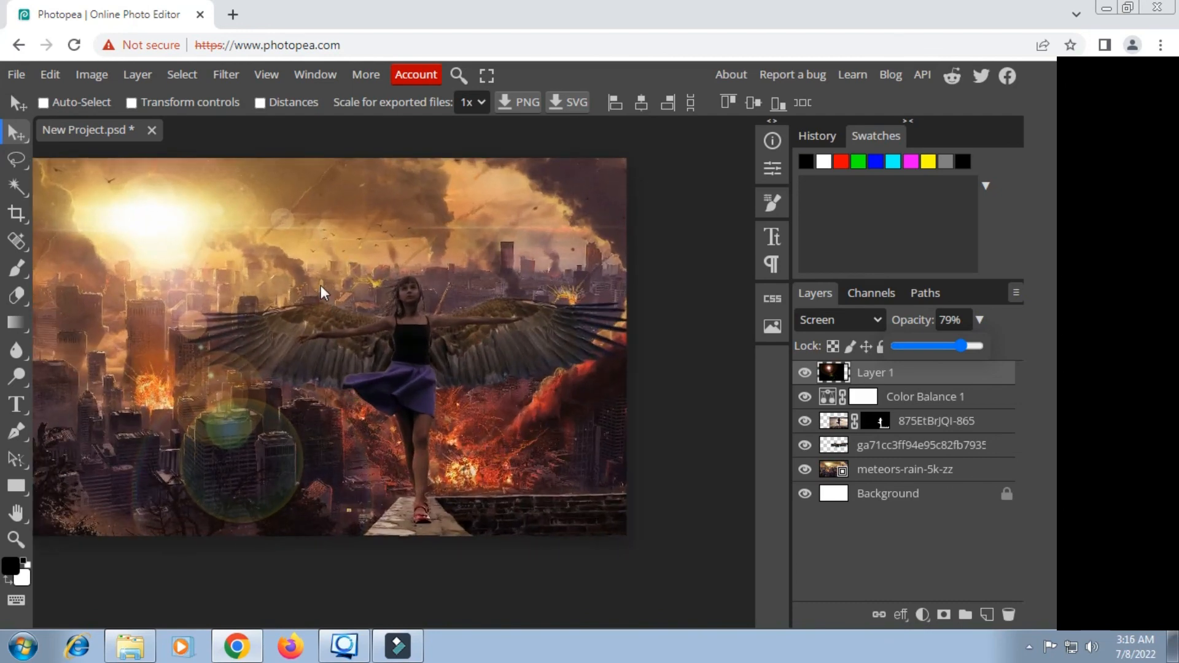
scroll(321, 284, "down", 2)
left_click(16, 75)
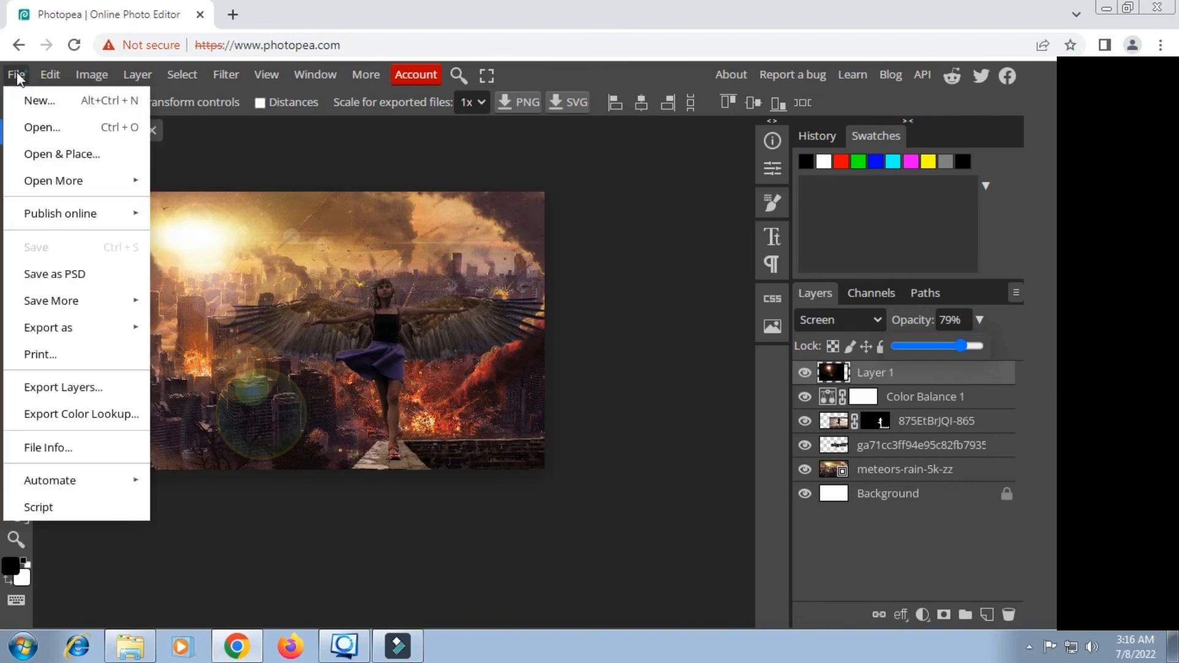
mouse_move(72, 328)
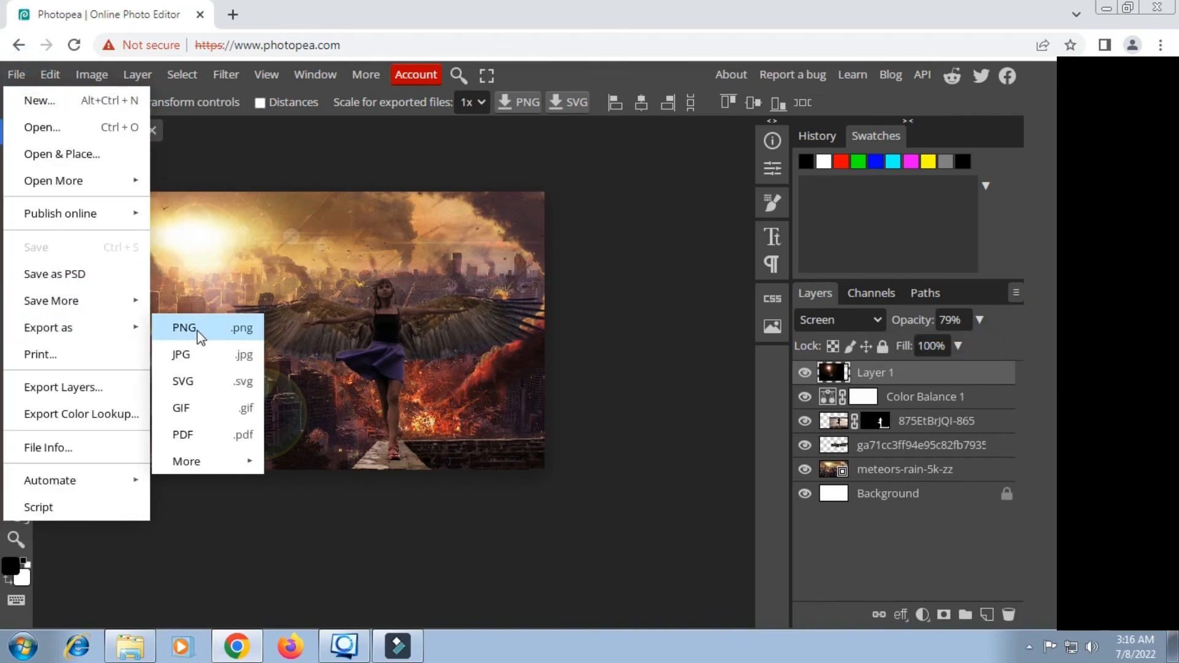
left_click(184, 351)
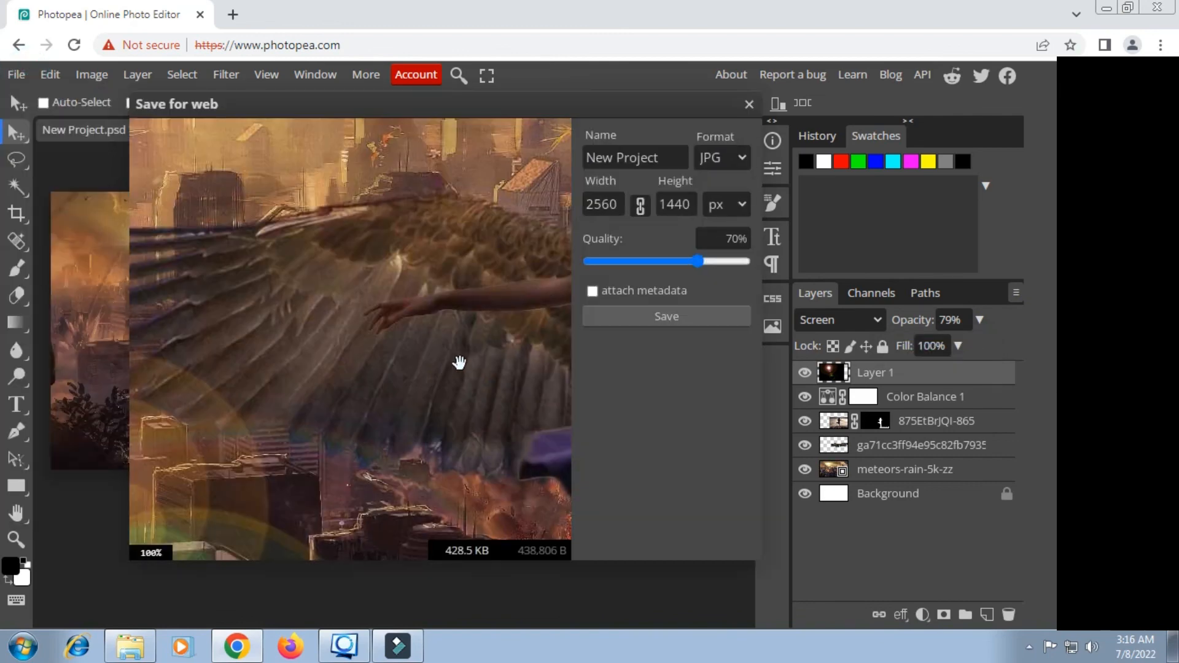
left_click_drag(697, 261, 768, 268)
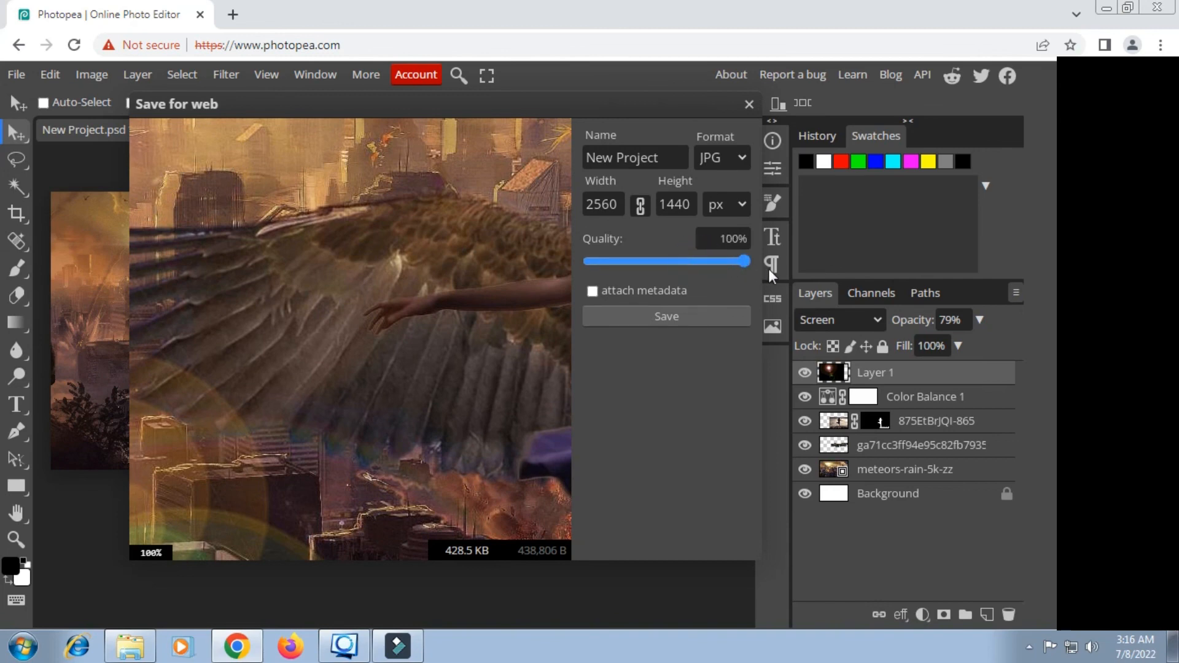
left_click(691, 320)
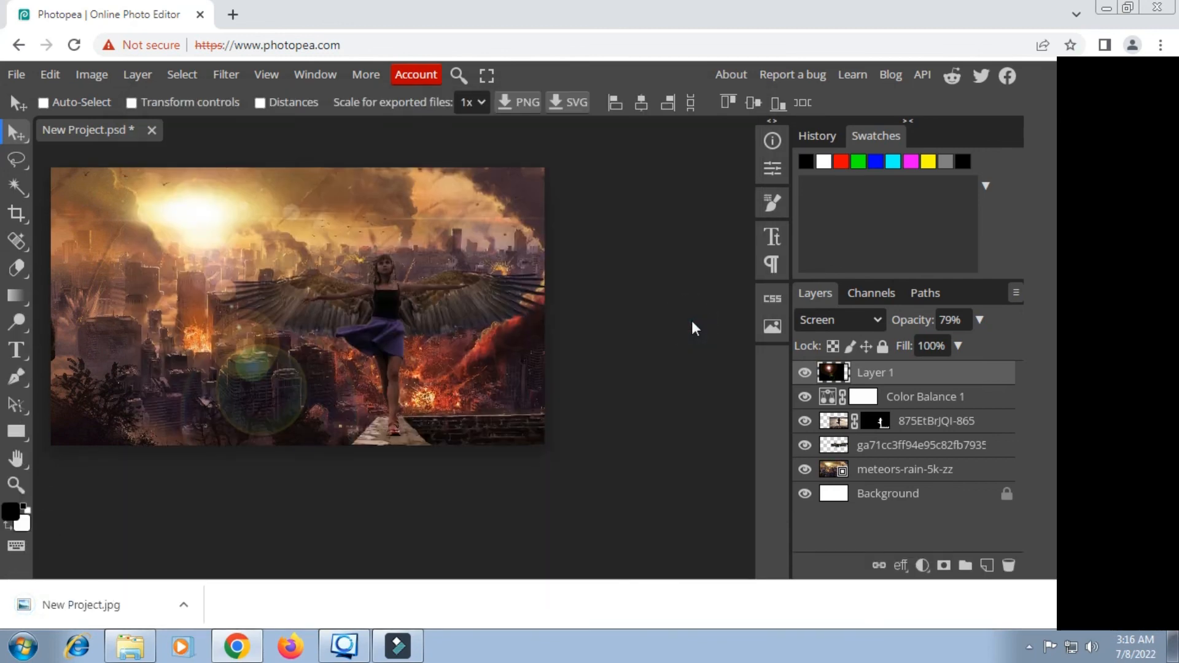